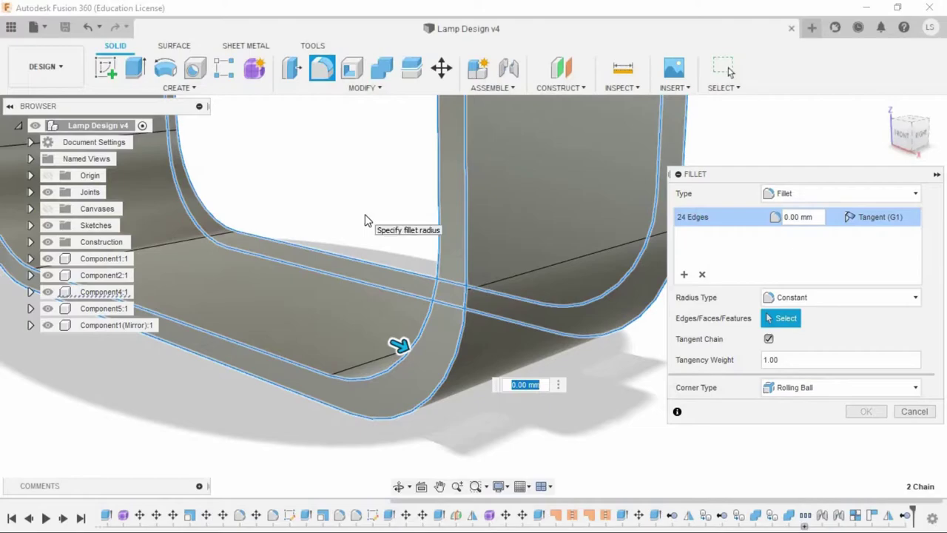
# Apply the 1 mm fillet to all 24 stand edges
pyautogui.press('Return')
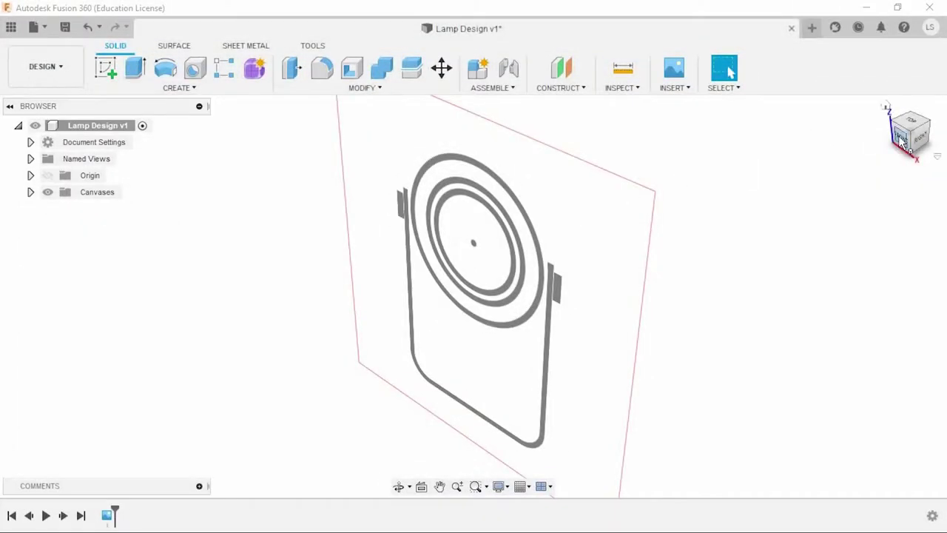
# Start a sketch on the front plane and draw a circle centred on the origin
pyautogui.click(901, 139)
pyautogui.click(496, 258)
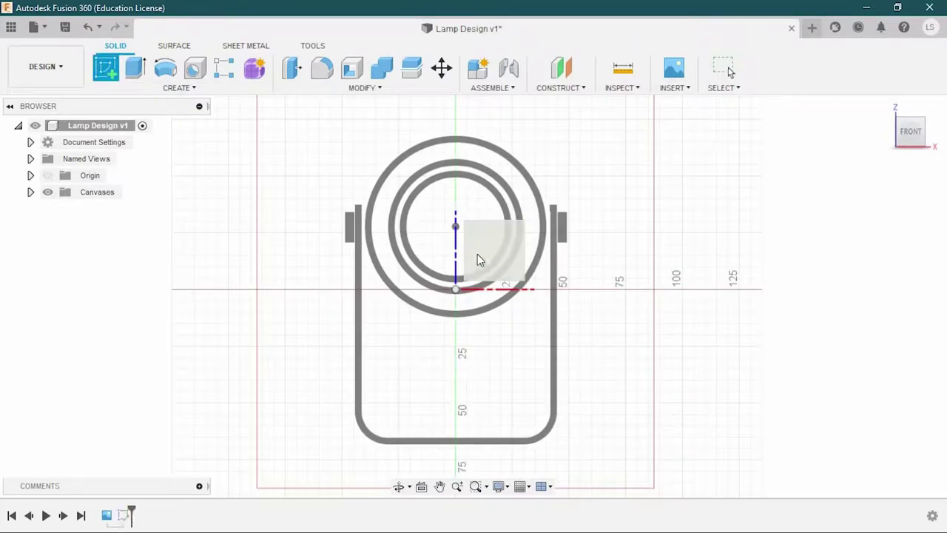
pyautogui.click(399, 304)
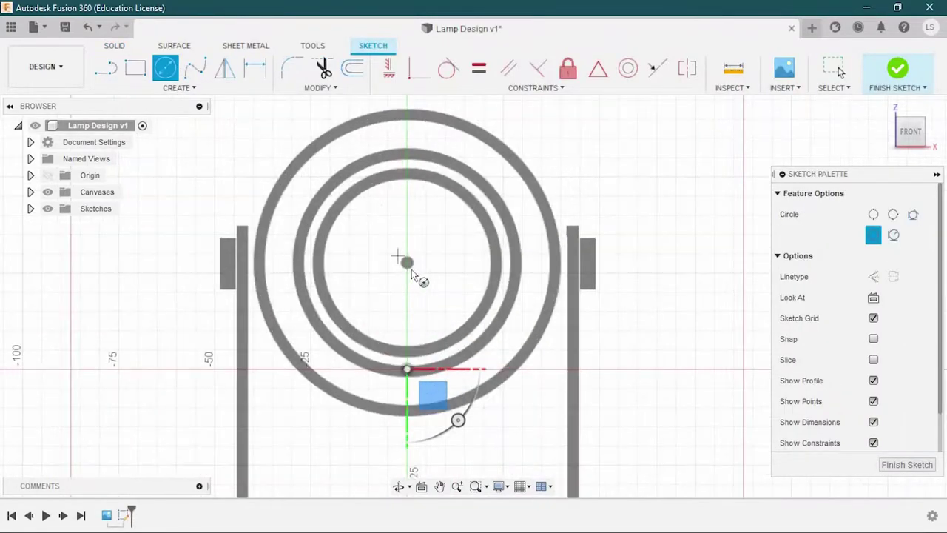
pyautogui.scroll(5, 402, 244)
pyautogui.scroll(-3, 436, 296)
pyautogui.scroll(3, 518, 330)
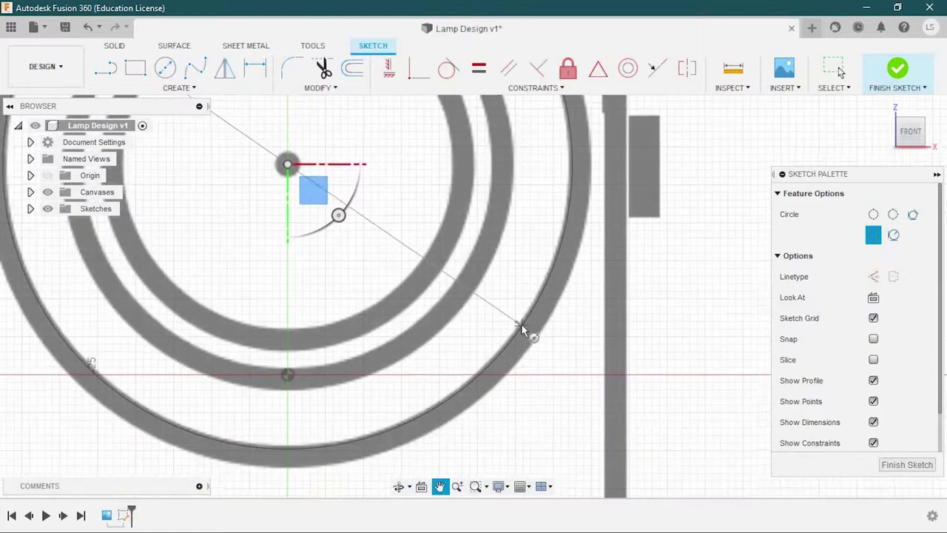
pyautogui.scroll(3, 544, 343)
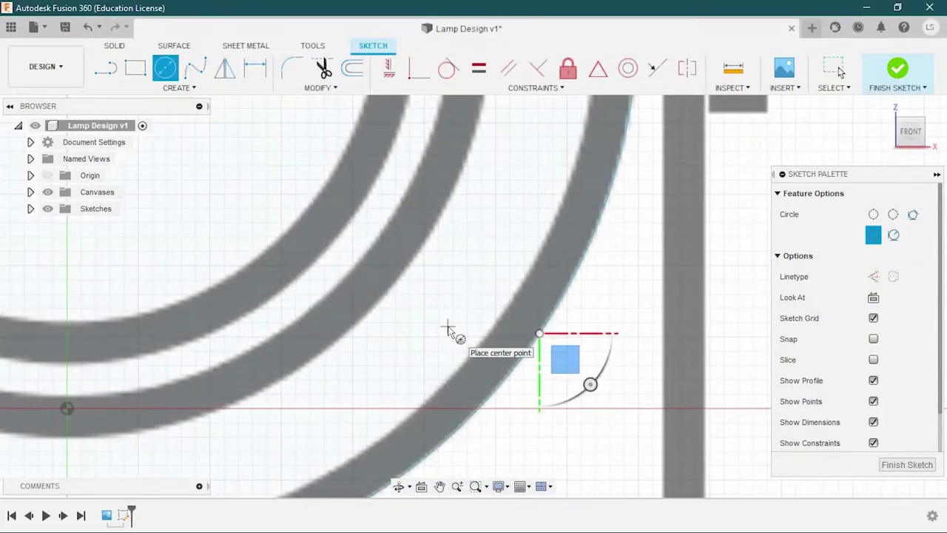
pyautogui.scroll(-3, 448, 329)
# Trace another lamp-head ring with a circle and finish the sketch
pyautogui.click(232, 151)
pyautogui.scroll(3, 436, 288)
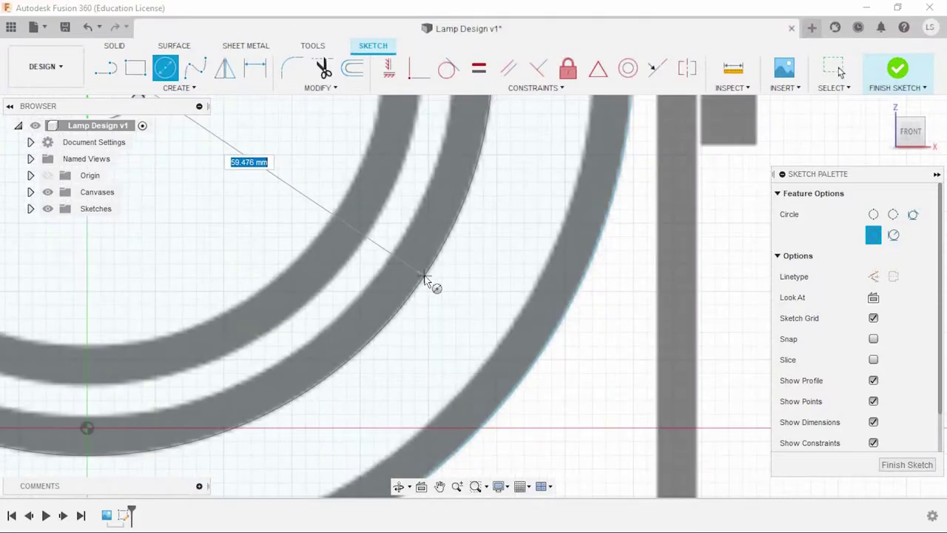
pyautogui.scroll(-3, 444, 326)
pyautogui.scroll(-2, 338, 258)
pyautogui.scroll(2, 387, 275)
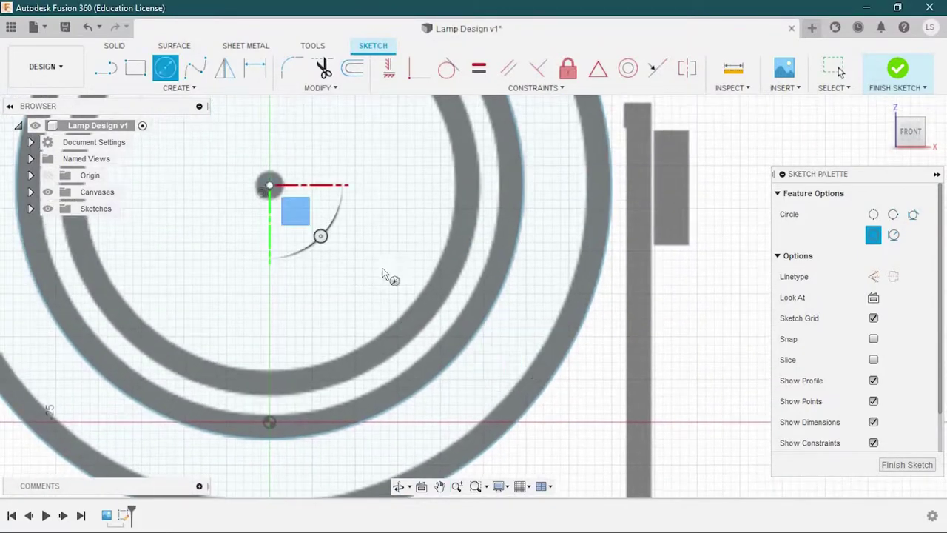
pyautogui.scroll(3, 459, 318)
pyautogui.click(458, 316)
pyautogui.scroll(-3, 459, 315)
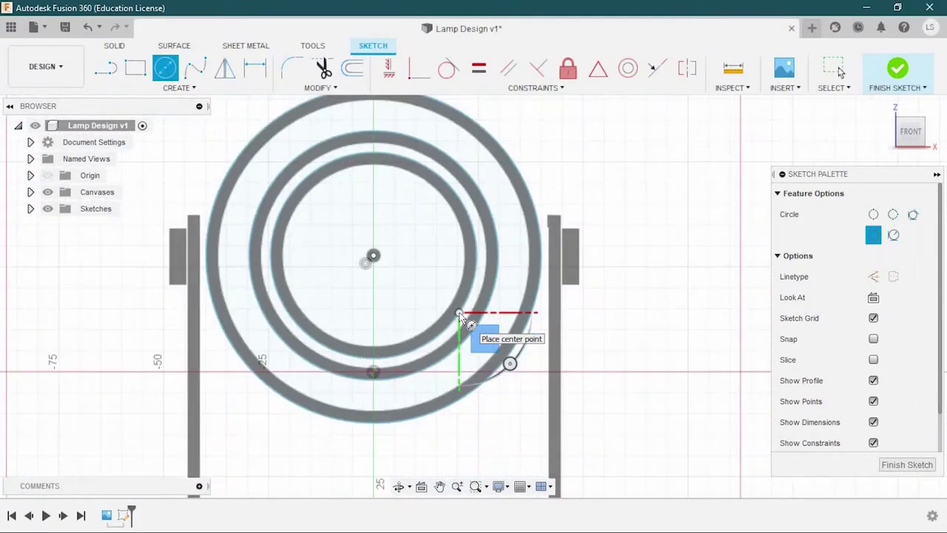
pyautogui.click(898, 68)
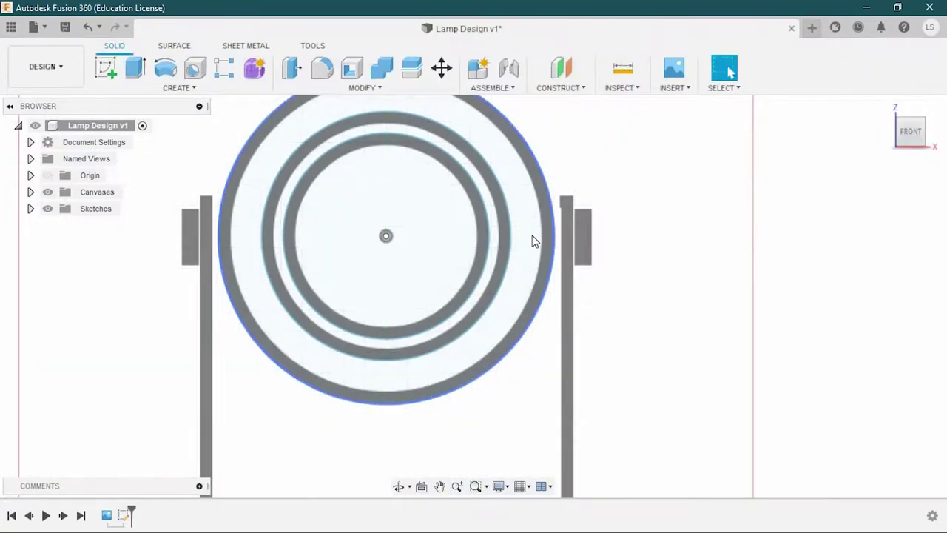
pyautogui.click(535, 240)
pyautogui.scroll(-2, 531, 242)
# Extrude the outer and inner ring profiles 30 mm as a new body
pyautogui.click(554, 249)
pyautogui.keyDown('shift'); pyautogui.moveTo(575, 271); pyautogui.dragTo(460, 261, button='middle'); pyautogui.keyUp('shift')
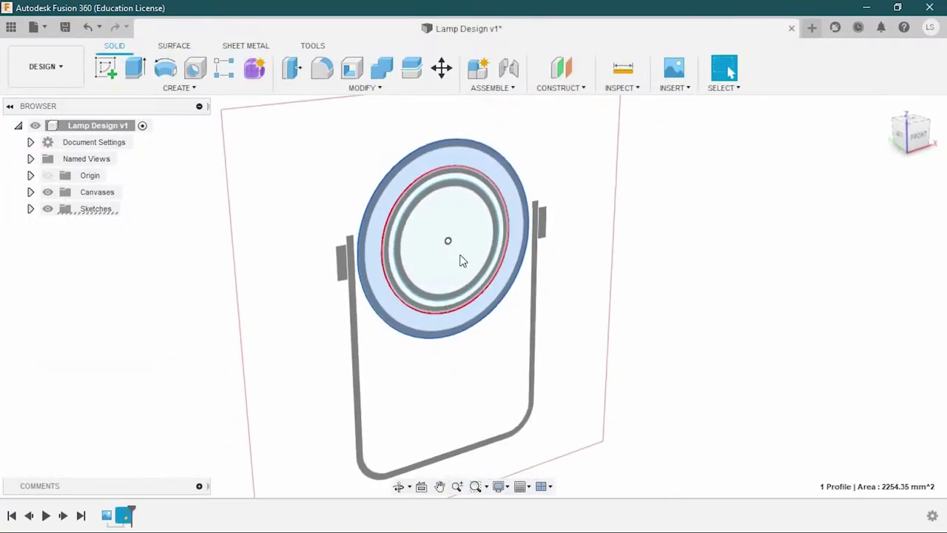
pyautogui.scroll(3, 460, 261)
pyautogui.scroll(1, 362, 269)
pyautogui.keyDown('shift'); pyautogui.click(366, 281); pyautogui.keyUp('shift')
pyautogui.scroll(-2, 370, 288)
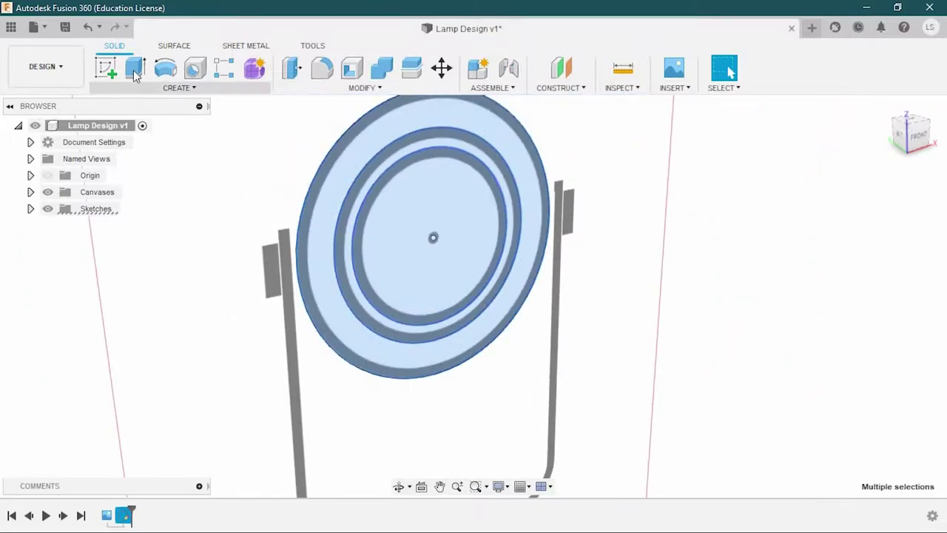
pyautogui.press('e')
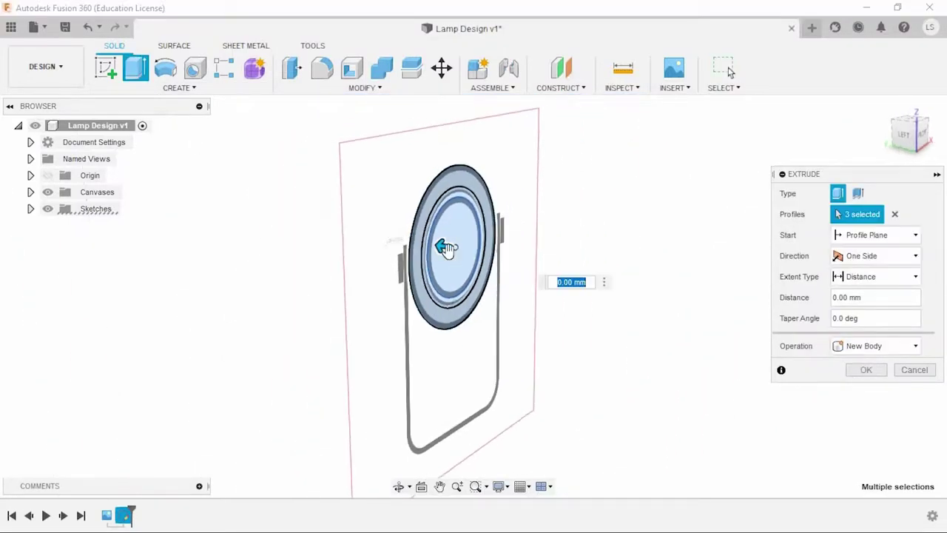
pyautogui.write('20')
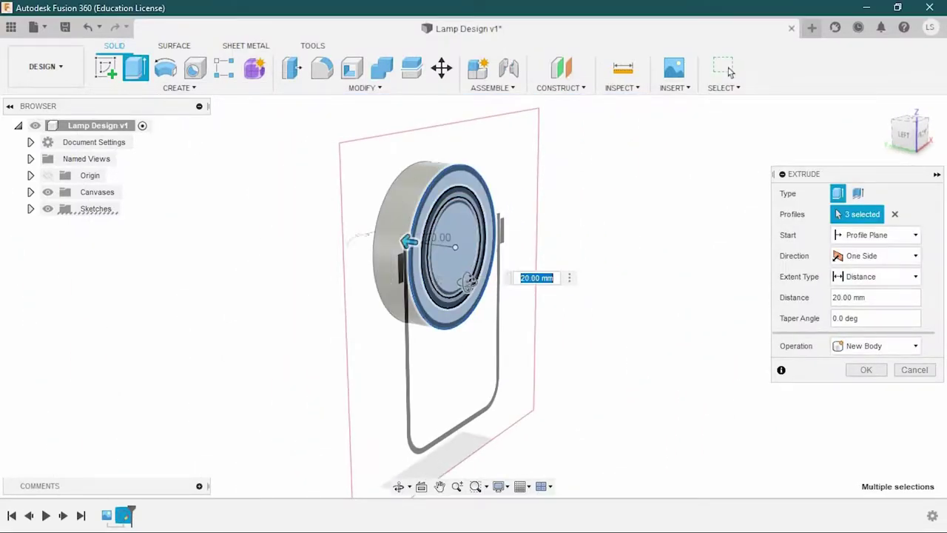
pyautogui.moveTo(392, 235); pyautogui.dragTo(370, 234)
pyautogui.moveTo(370, 235)
pyautogui.keyDown('shift'); pyautogui.mouseDown(button='middle')
pyautogui.moveTo(393, 277)
pyautogui.moveTo(370, 279)
pyautogui.moveTo(385, 289)
pyautogui.moveTo(380, 237)
pyautogui.mouseUp(button='middle'); pyautogui.keyUp('shift')
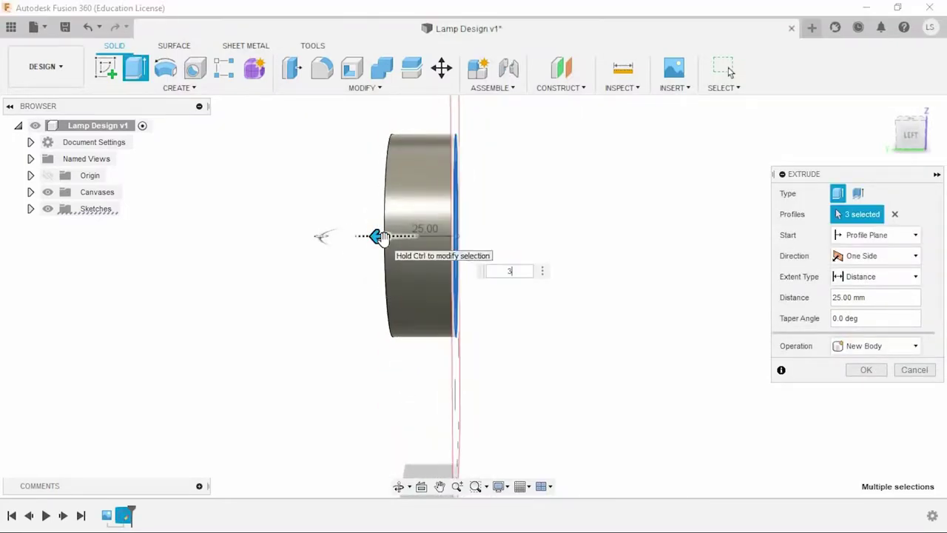
pyautogui.write('0')
pyautogui.keyDown('shift'); pyautogui.moveTo(516, 305); pyautogui.dragTo(481, 328, button='middle'); pyautogui.keyUp('shift')
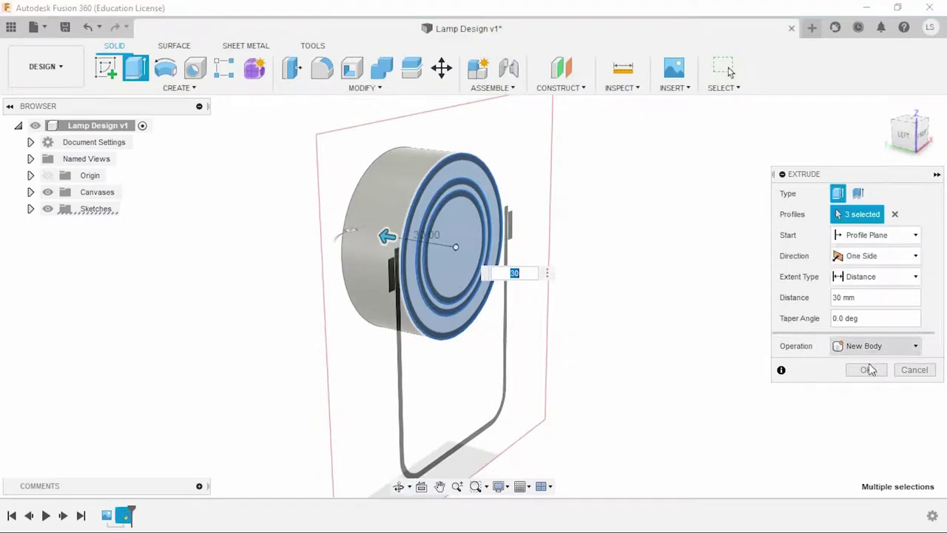
pyautogui.click(871, 370)
# Cut the two inner ring profiles 5 mm into the front face, then hide Sketch1
pyautogui.scroll(3, 488, 275)
pyautogui.scroll(3, 469, 296)
pyautogui.scroll(2, 457, 287)
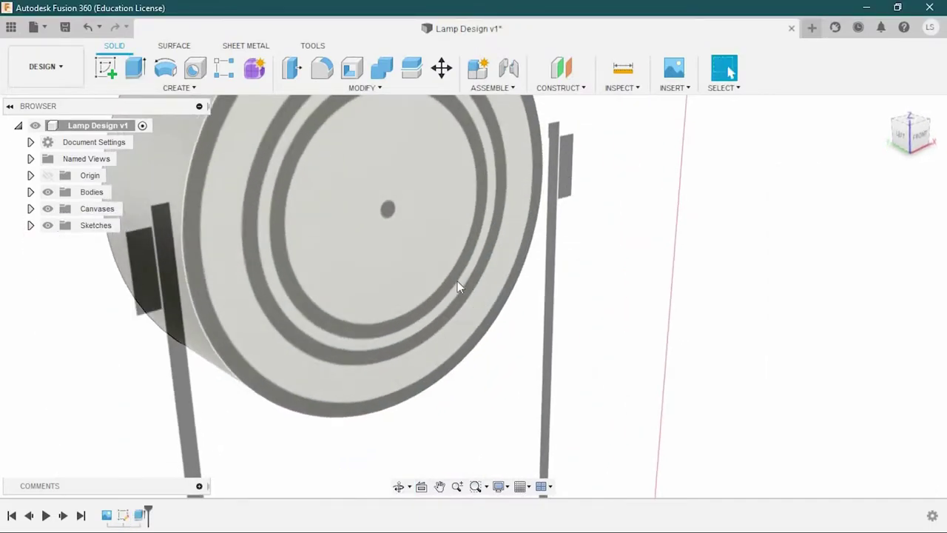
pyautogui.click(457, 287)
pyautogui.click(30, 225)
pyautogui.click(60, 241)
pyautogui.click(734, 353)
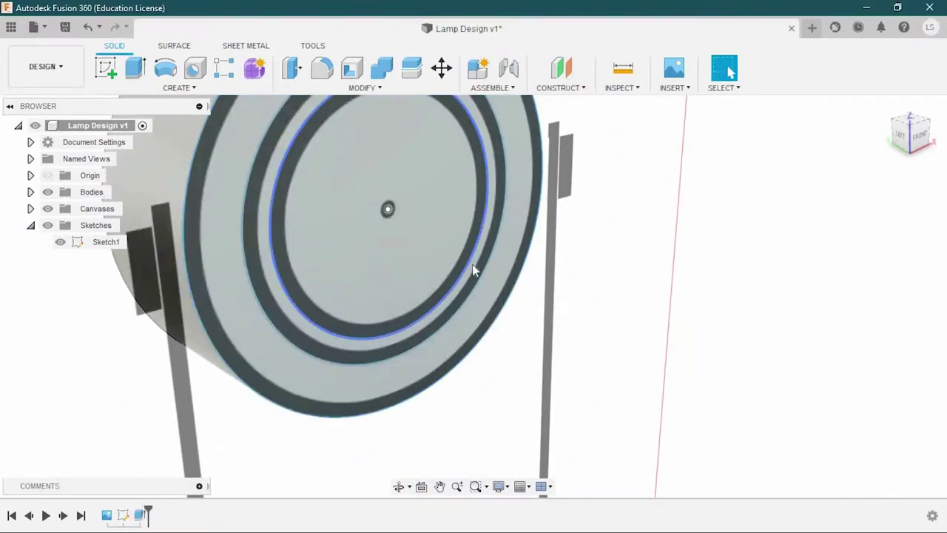
pyautogui.click(104, 241)
pyautogui.write('e')
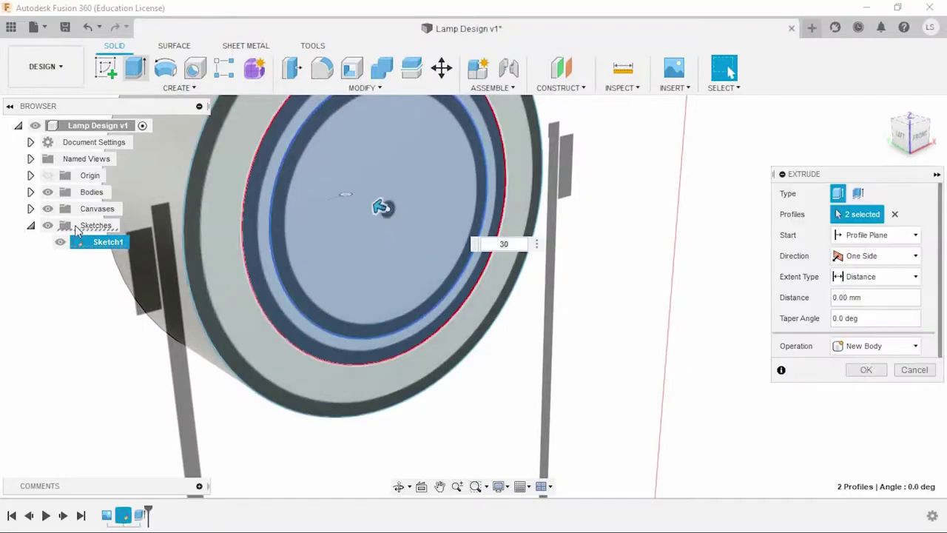
pyautogui.write('5')
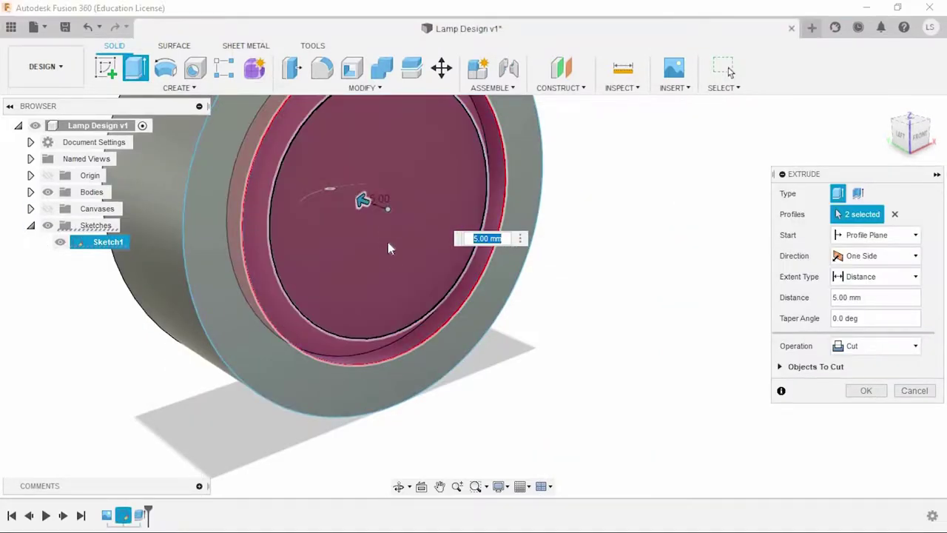
pyautogui.moveTo(388, 242); pyautogui.dragTo(430, 280, button='middle')
pyautogui.press('Return')
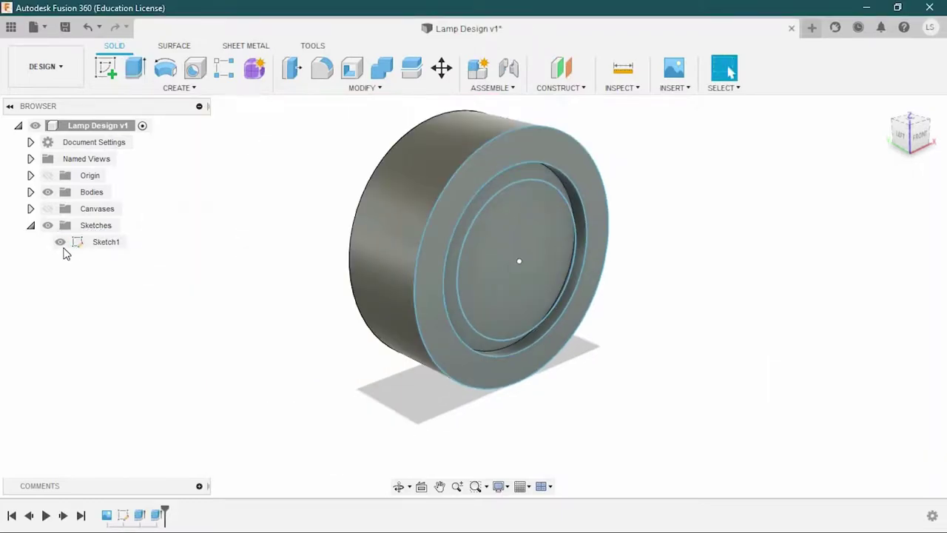
pyautogui.click(60, 242)
# Fillet the front and back outer circular edges of the lamp head at 3 mm
pyautogui.keyDown('shift'); pyautogui.moveTo(625, 370); pyautogui.dragTo(619, 362, button='middle'); pyautogui.keyUp('shift')
pyautogui.scroll(3, 543, 342)
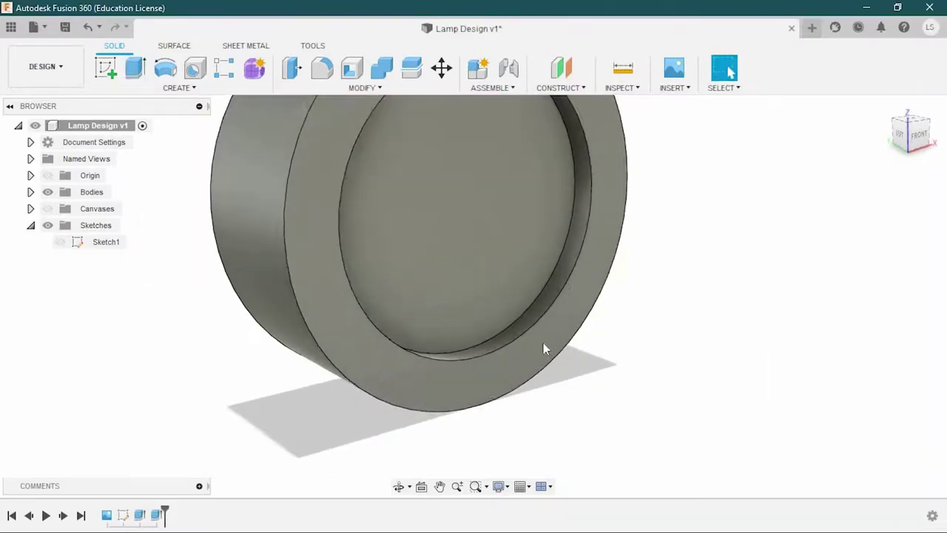
pyautogui.click(539, 379)
pyautogui.keyDown('ctrl'); pyautogui.click(283, 222); pyautogui.keyUp('ctrl')
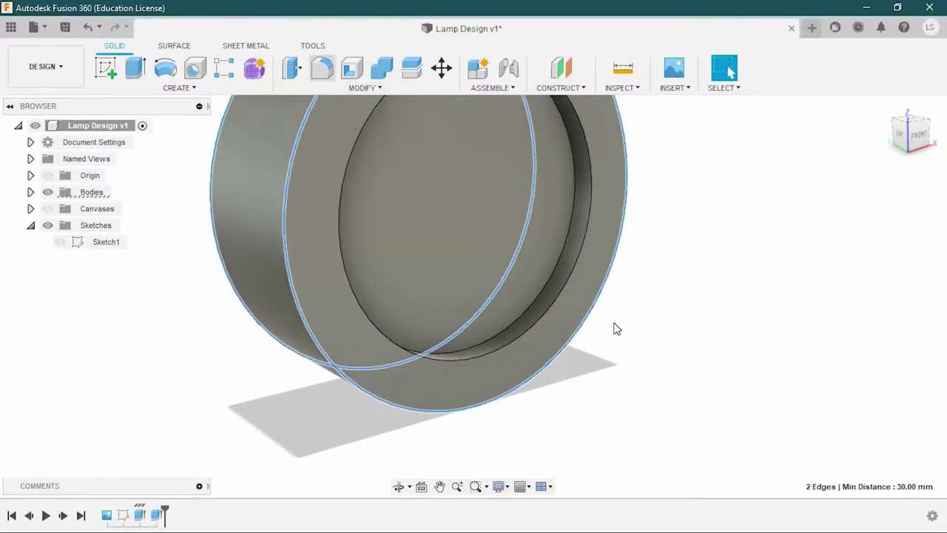
pyautogui.press('f')
pyautogui.scroll(3, 355, 307)
pyautogui.write('5')
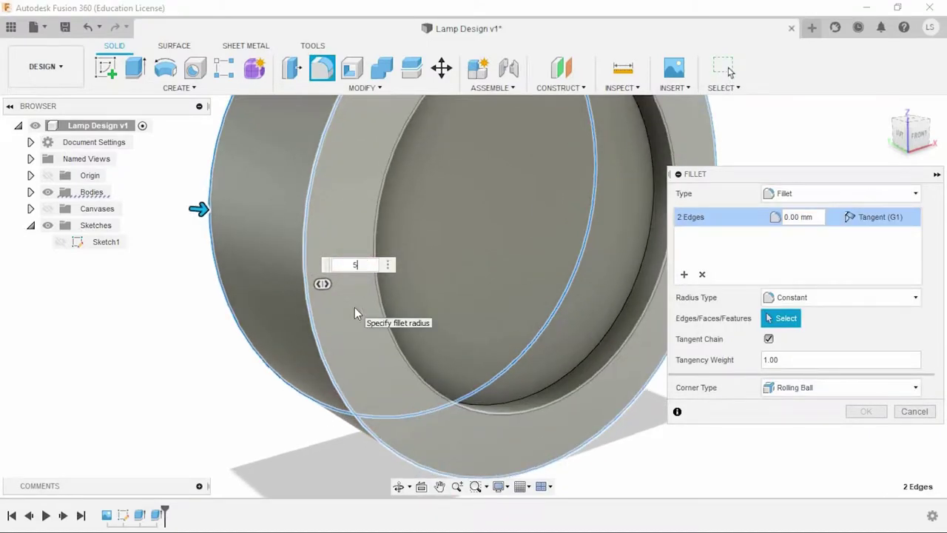
pyautogui.scroll(-2, 355, 308)
pyautogui.press('BackSpace')
pyautogui.write('3')
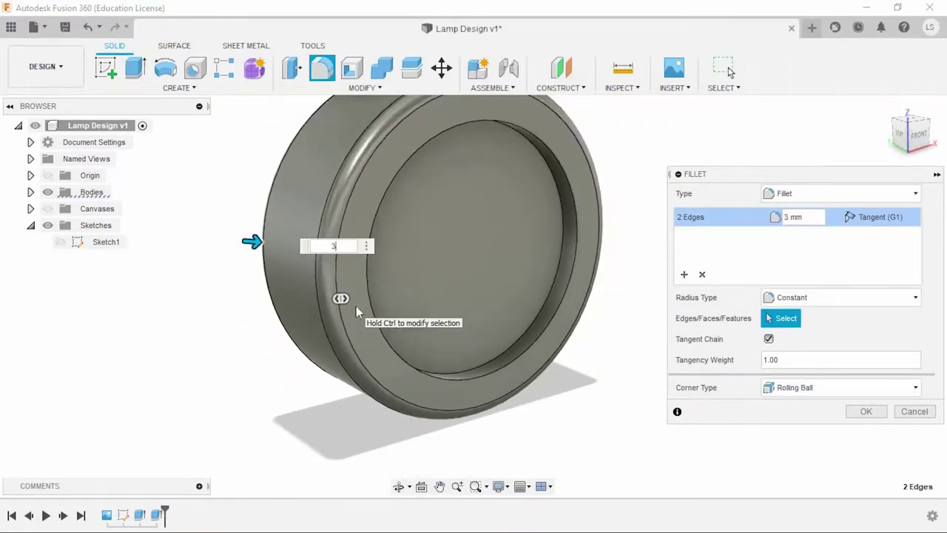
pyautogui.moveTo(356, 306)
pyautogui.keyDown('shift'); pyautogui.mouseDown(button='middle')
pyautogui.moveTo(592, 370)
pyautogui.moveTo(581, 370)
pyautogui.mouseUp(button='middle'); pyautogui.keyUp('shift')
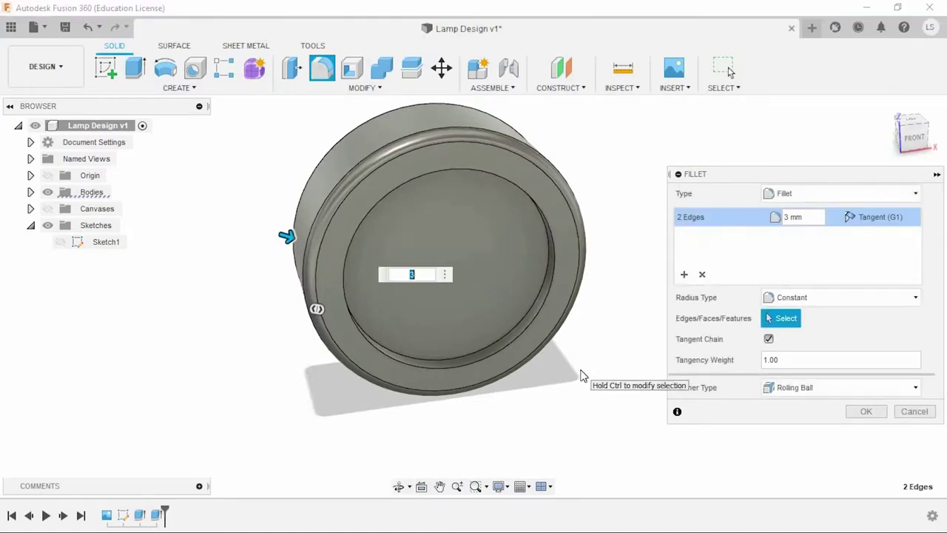
pyautogui.write('2')
pyautogui.press('Return')
# Fillet the recess's circular edge at 2 mm
pyautogui.keyDown('shift'); pyautogui.moveTo(607, 333); pyautogui.dragTo(516, 327, button='middle'); pyautogui.keyUp('shift')
pyautogui.click(517, 327)
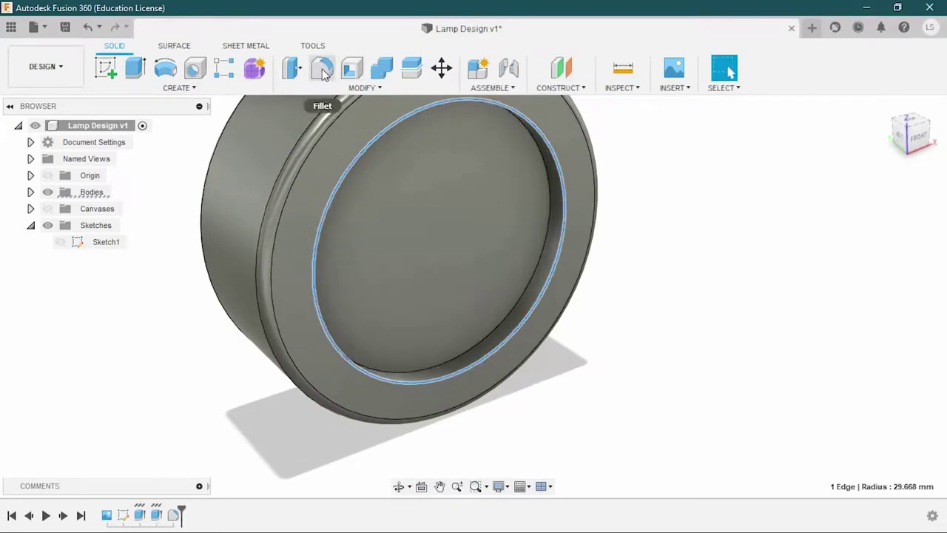
pyautogui.click(324, 71)
pyautogui.write('2')
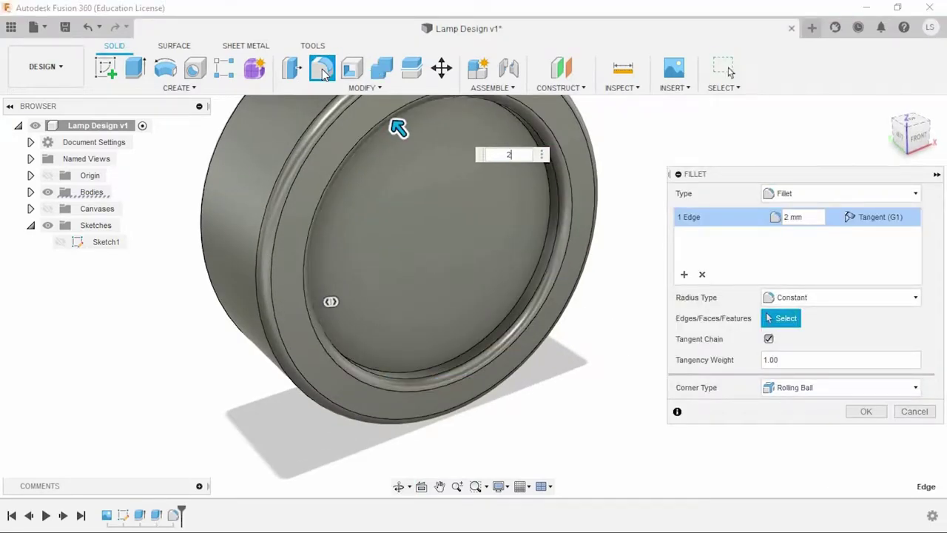
pyautogui.press('Return')
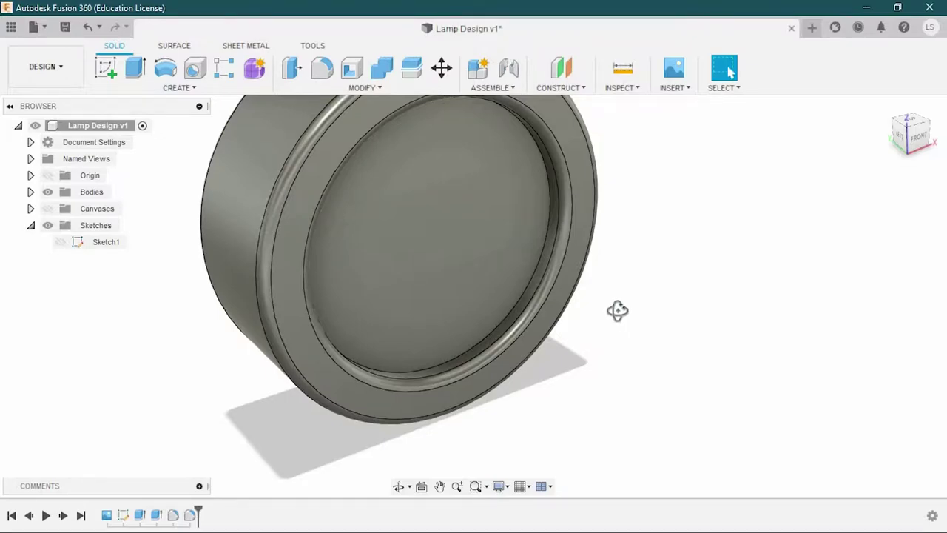
pyautogui.moveTo(617, 310)
pyautogui.keyDown('shift'); pyautogui.mouseDown(button='middle')
pyautogui.moveTo(638, 317)
pyautogui.moveTo(630, 331)
pyautogui.moveTo(466, 296)
pyautogui.mouseUp(button='middle'); pyautogui.keyUp('shift')
# Try moving the recessed inner face, then cancel the move
pyautogui.click(415, 249)
pyautogui.press('m')
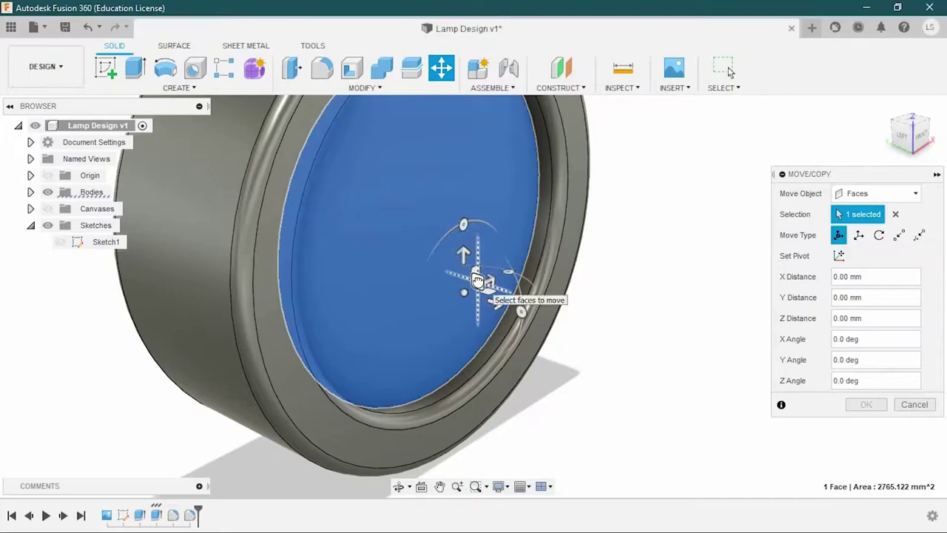
pyautogui.moveTo(479, 280); pyautogui.dragTo(471, 276)
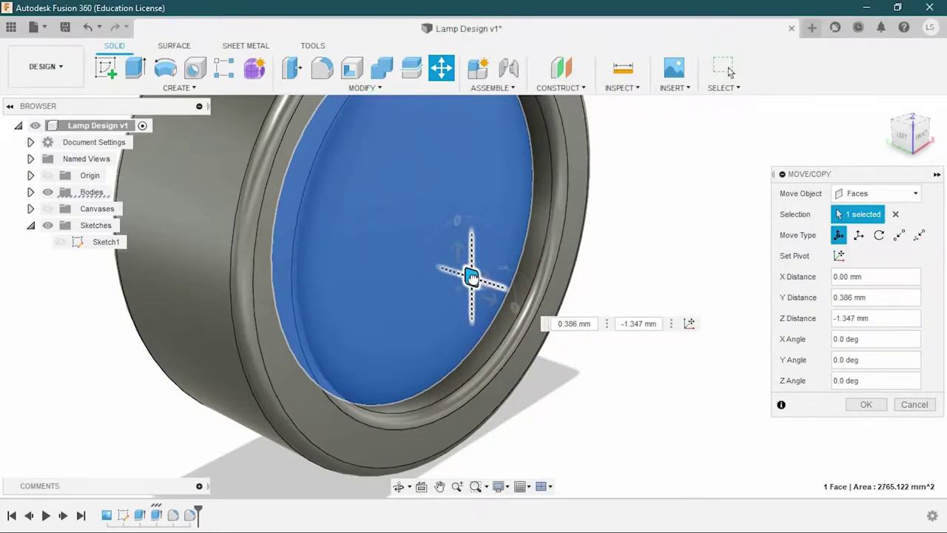
pyautogui.press('Escape')
# Cut the Sketch1 circle profile 10 mm into the lamp head's front face
pyautogui.click(60, 242)
pyautogui.click(448, 232)
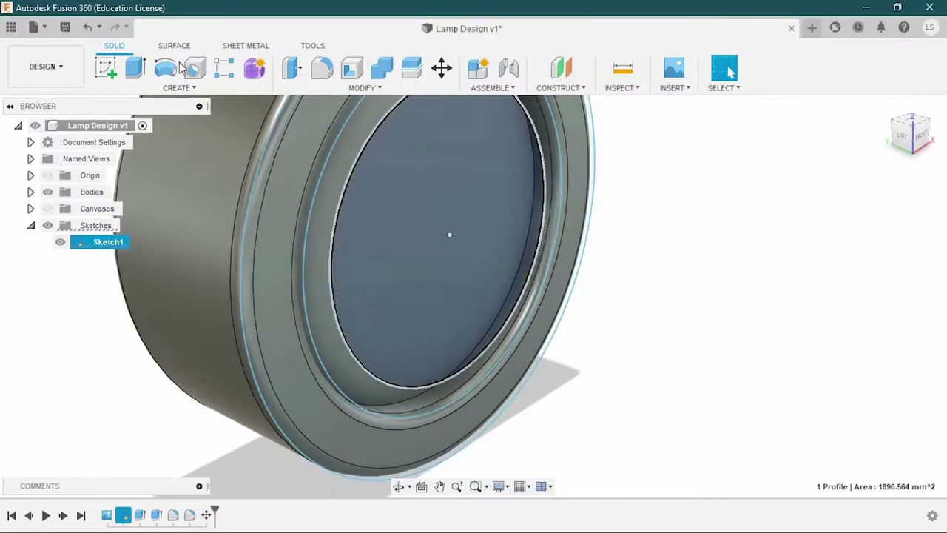
pyautogui.write('e10')
pyautogui.press('Return')
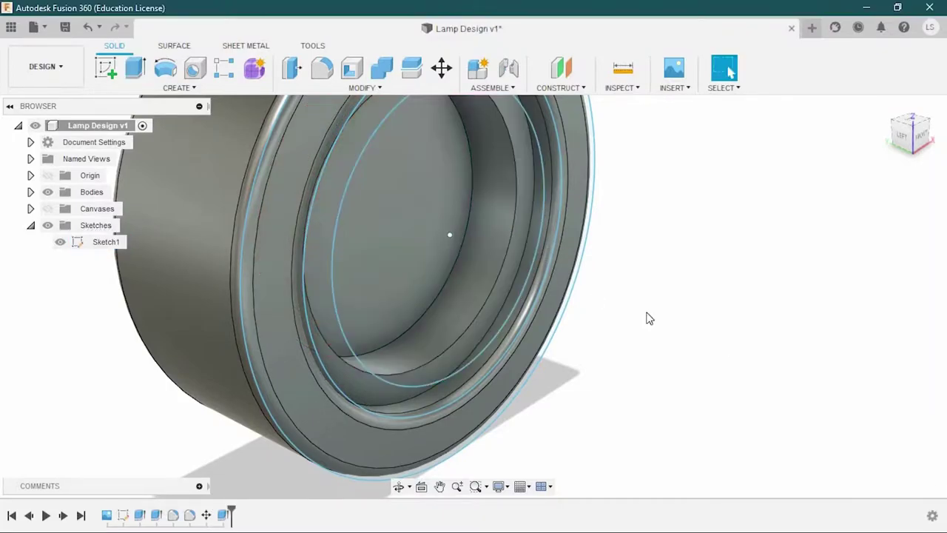
pyautogui.moveTo(492, 313)
pyautogui.keyDown('shift'); pyautogui.mouseDown(button='middle')
pyautogui.moveTo(608, 365)
pyautogui.moveTo(556, 360)
pyautogui.moveTo(655, 375)
pyautogui.moveTo(545, 364)
pyautogui.mouseUp(button='middle'); pyautogui.keyUp('shift')
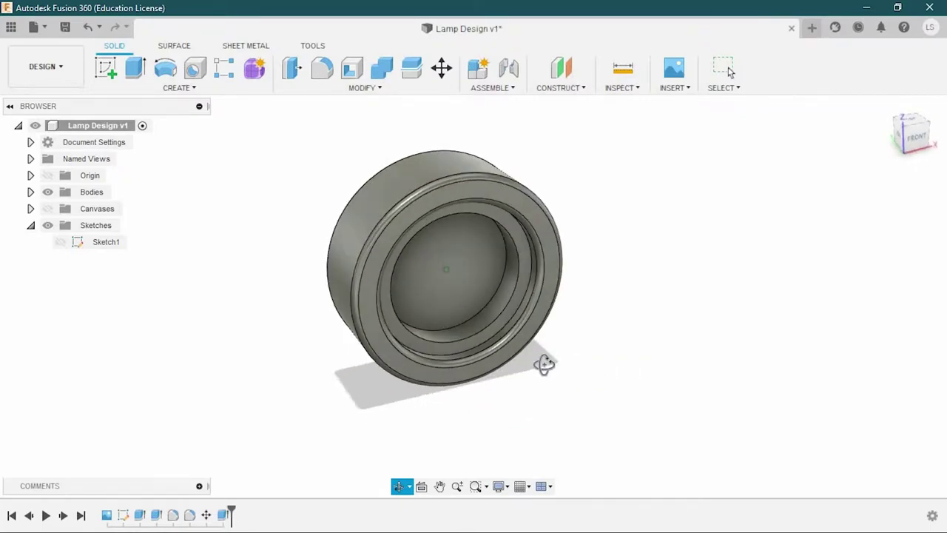
# In the Form workspace, create a 49.186 mm diameter cylinder centred at the origin
pyautogui.click(254, 68)
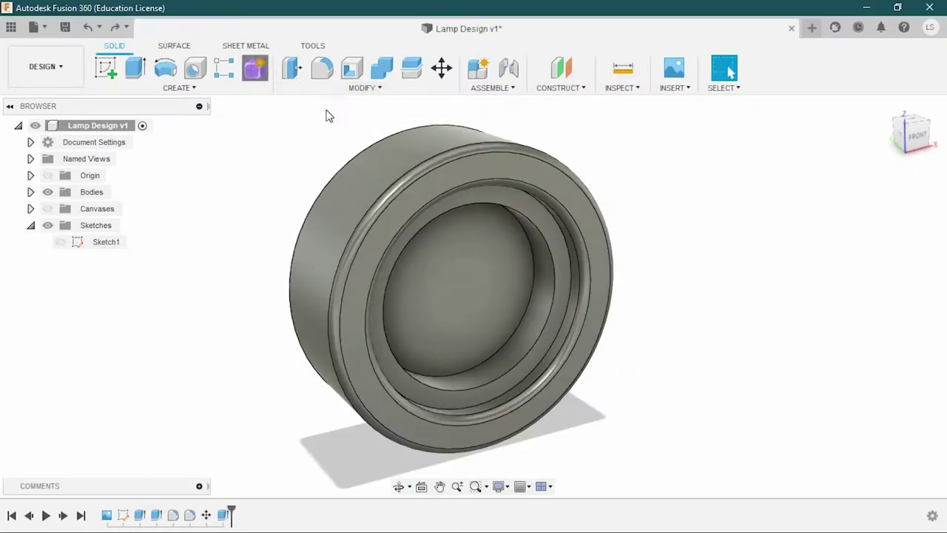
pyautogui.click(916, 139)
pyautogui.click(60, 225)
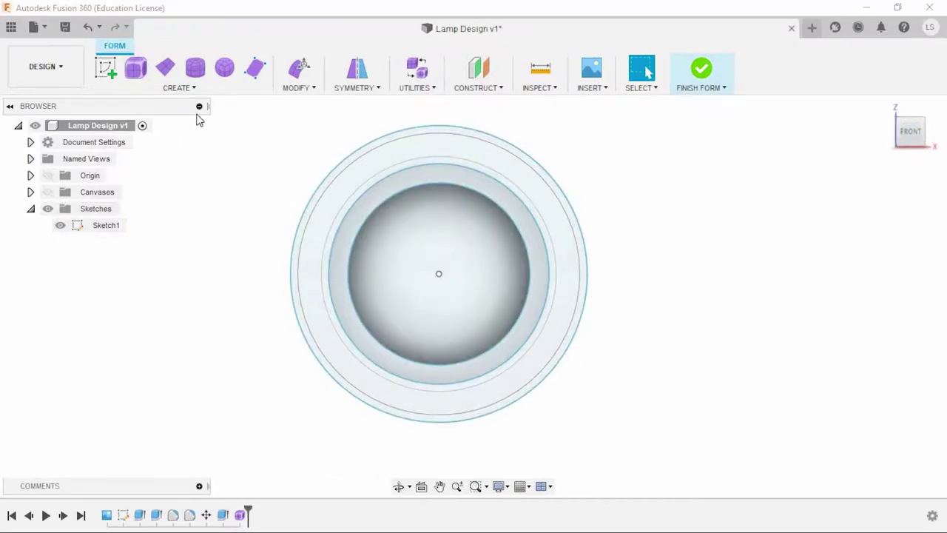
pyautogui.click(456, 281)
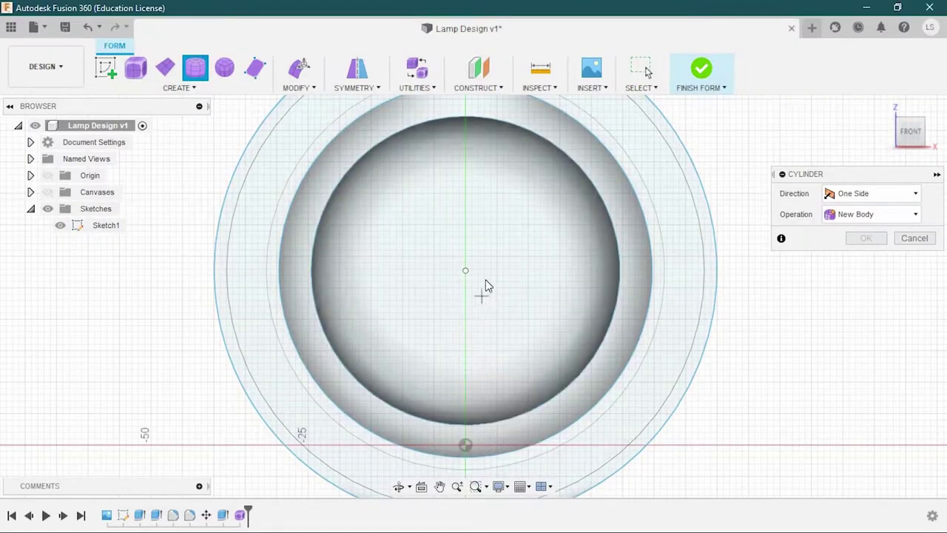
pyautogui.scroll(5, 456, 270)
pyautogui.click(453, 266)
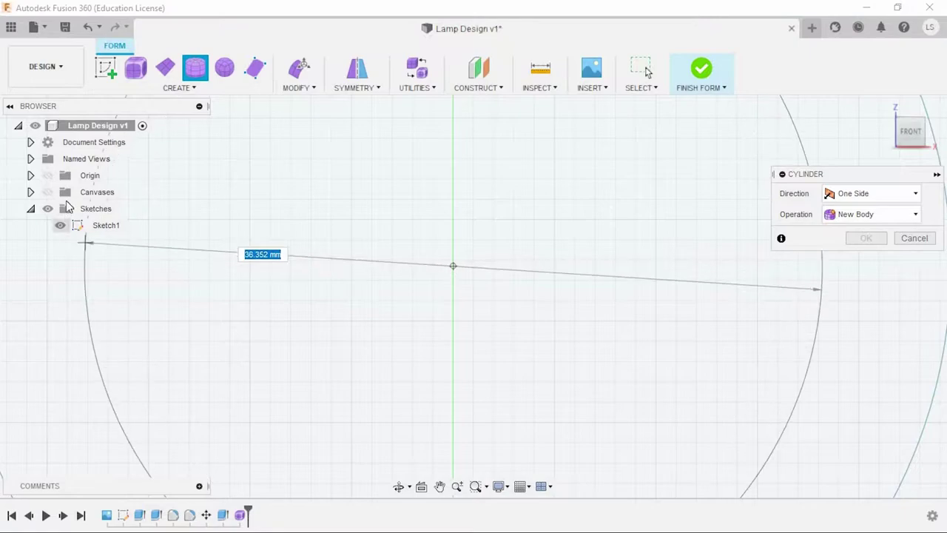
pyautogui.scroll(-3, 133, 260)
pyautogui.scroll(4, 178, 337)
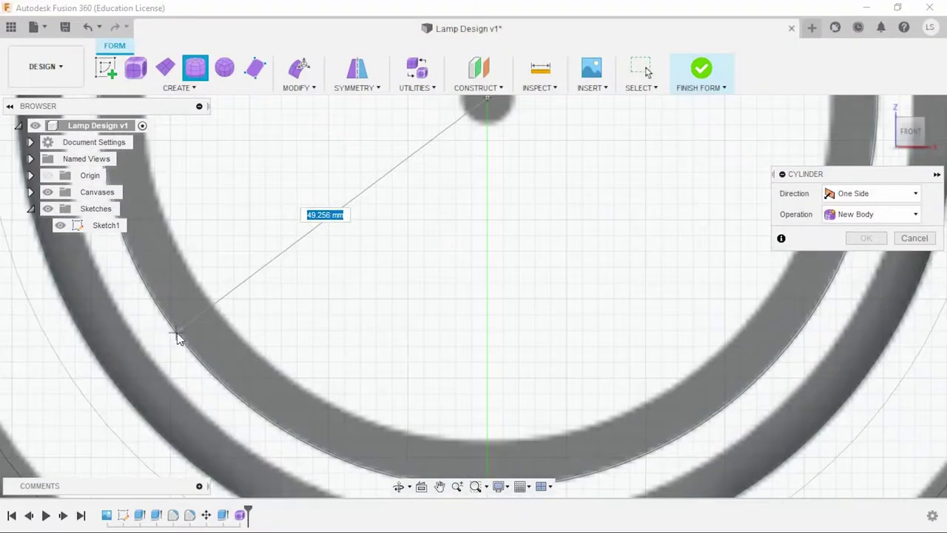
pyautogui.click(178, 337)
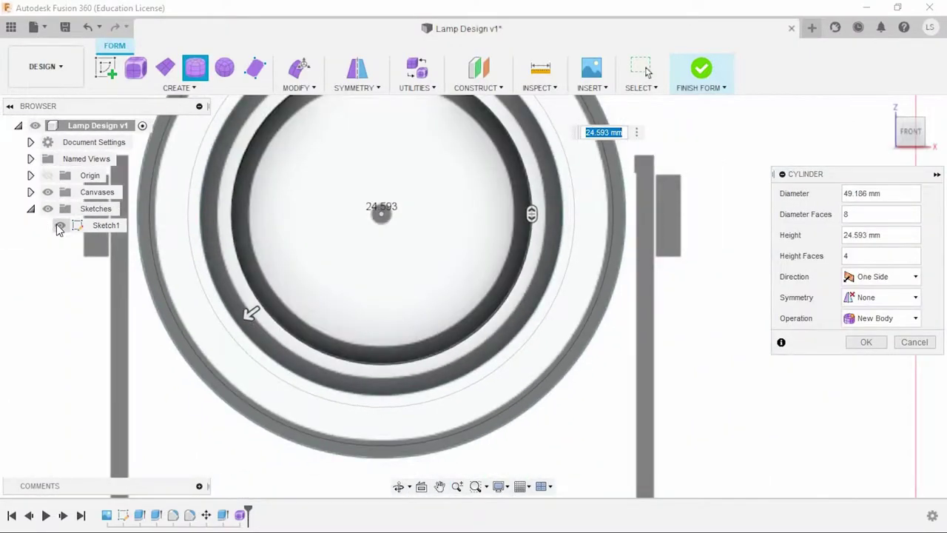
pyautogui.keyDown('shift'); pyautogui.moveTo(327, 289); pyautogui.dragTo(454, 278, button='middle'); pyautogui.keyUp('shift')
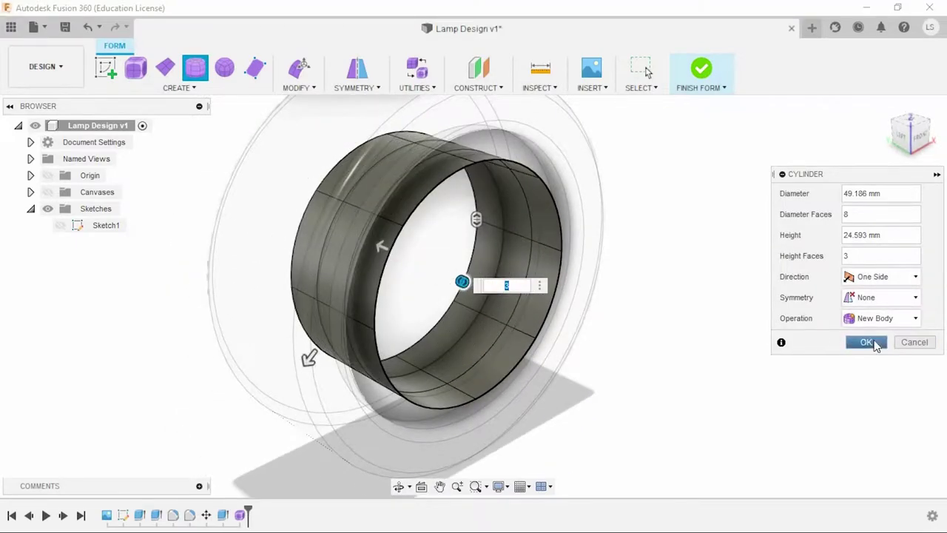
pyautogui.click(866, 342)
# Fill the cylinder's open end with a Fill Star hole fill to form a dome
pyautogui.scroll(2, 620, 252)
pyautogui.click(296, 87)
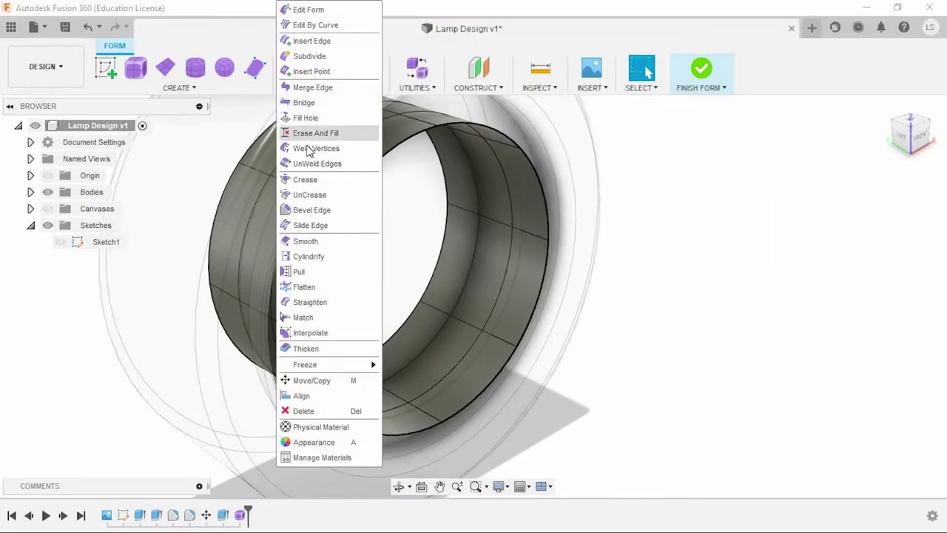
pyautogui.click(305, 116)
pyautogui.click(380, 161)
pyautogui.click(895, 213)
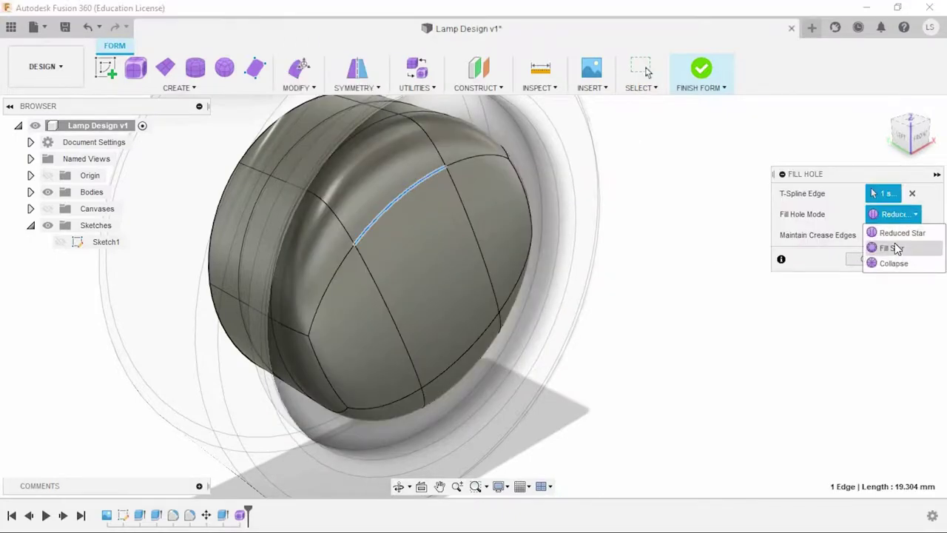
pyautogui.click(894, 246)
pyautogui.click(866, 258)
pyautogui.scroll(-3, 729, 274)
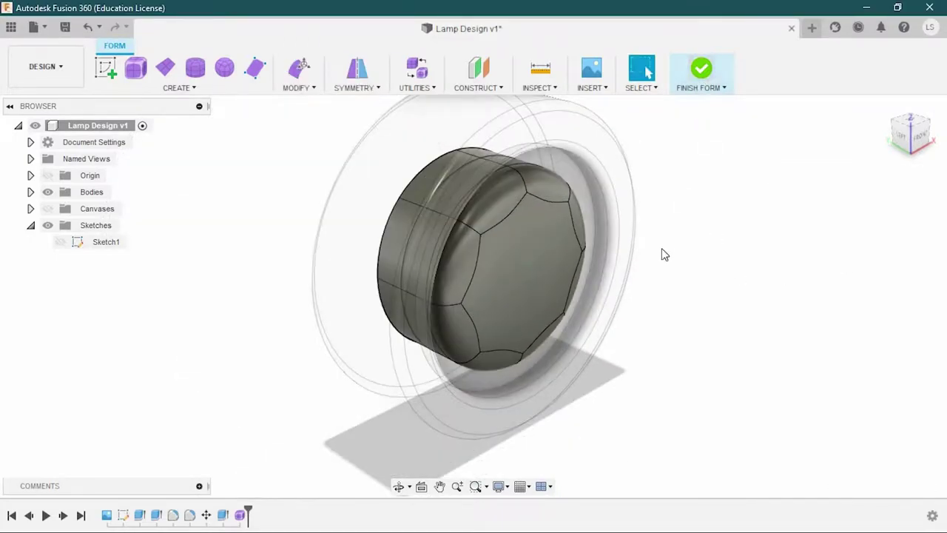
# Finish the form and move the domed knob body 3 mm along its axis
pyautogui.click(31, 191)
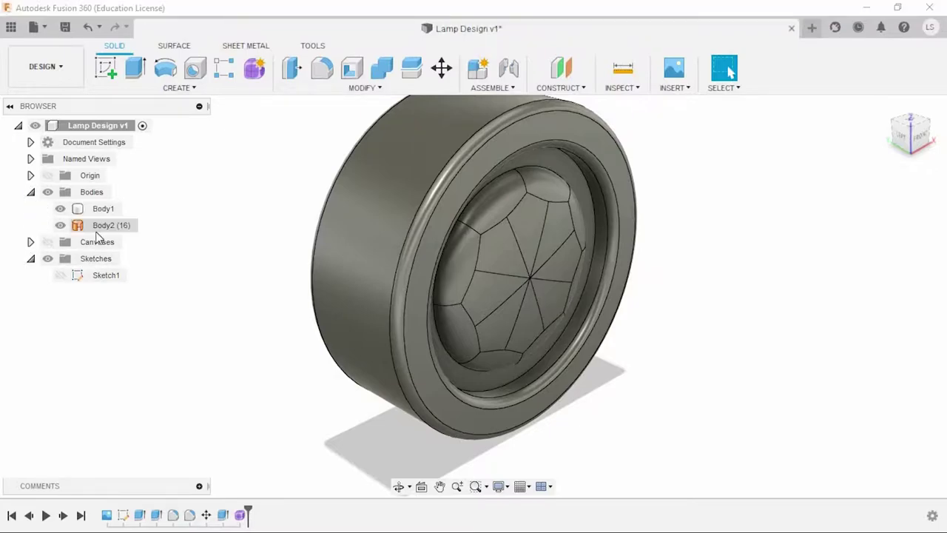
pyautogui.click(111, 225)
pyautogui.click(441, 68)
pyautogui.keyDown('shift'); pyautogui.moveTo(645, 353); pyautogui.dragTo(522, 394, button='middle'); pyautogui.keyUp('shift')
pyautogui.scroll(2, 522, 393)
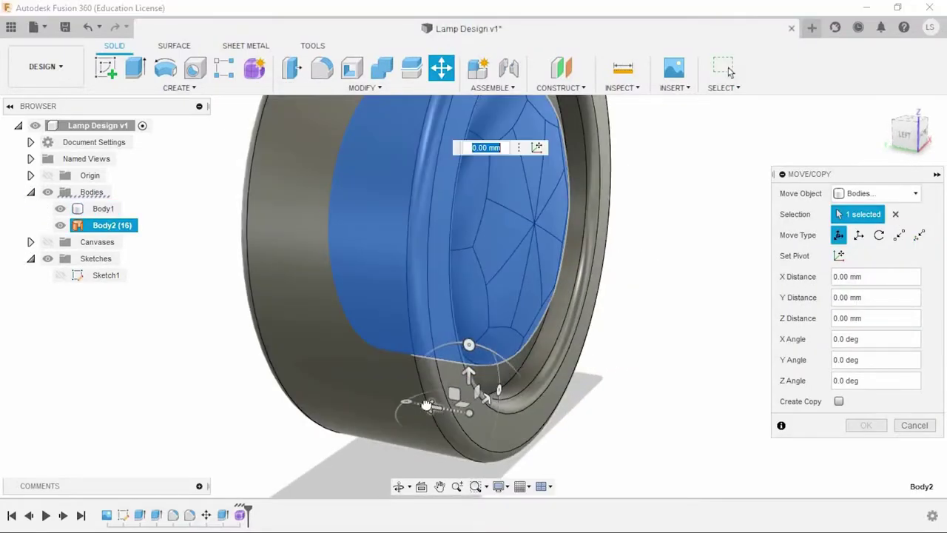
pyautogui.moveTo(453, 394); pyautogui.dragTo(418, 403)
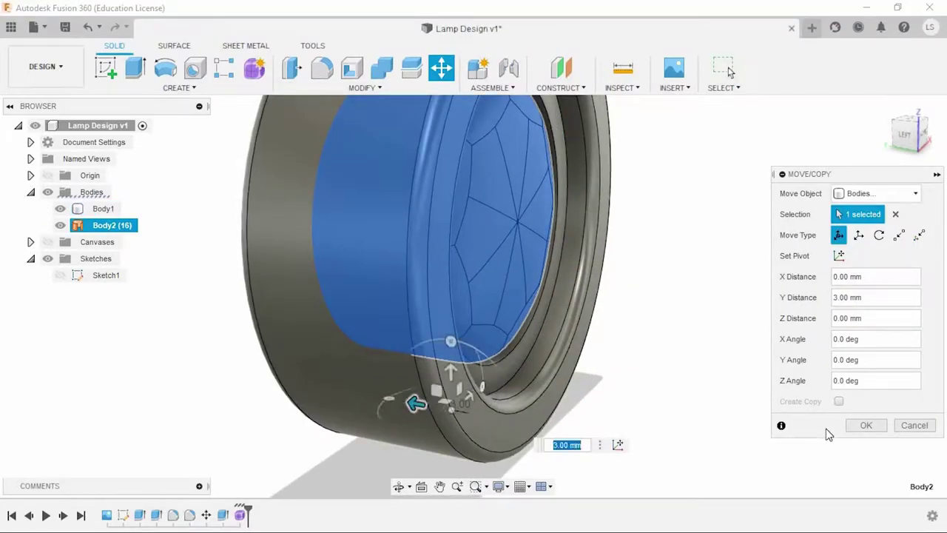
pyautogui.click(866, 425)
# Shift the knob body back -2 mm along its axis
pyautogui.keyDown('shift'); pyautogui.moveTo(681, 387); pyautogui.dragTo(701, 402, button='middle'); pyautogui.keyUp('shift')
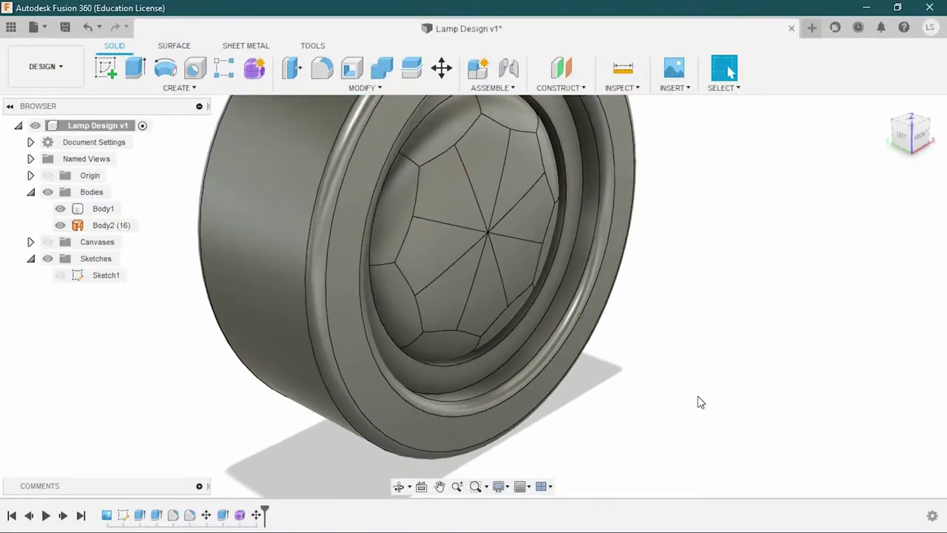
pyautogui.keyDown('shift'); pyautogui.moveTo(621, 390); pyautogui.dragTo(562, 355, button='middle'); pyautogui.keyUp('shift')
pyautogui.click(111, 225)
pyautogui.click(441, 68)
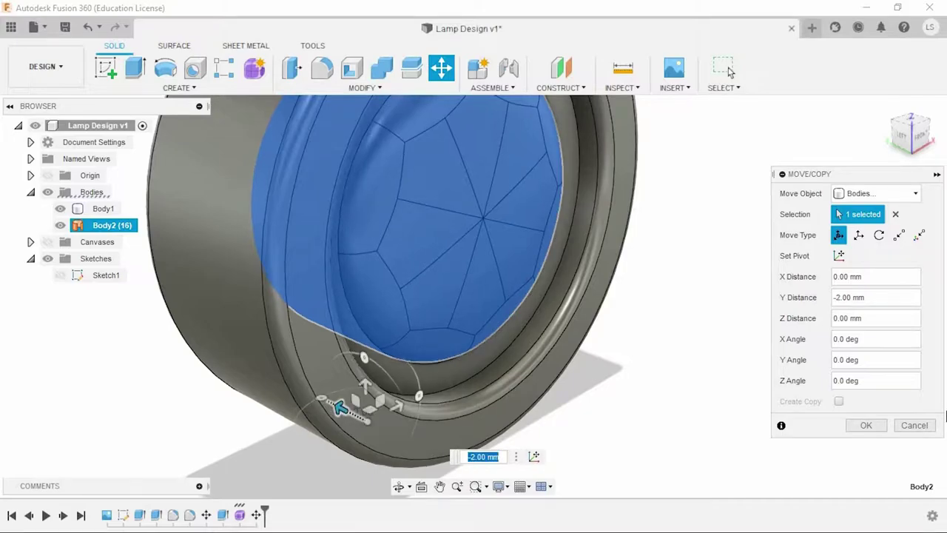
pyautogui.click(877, 426)
# Shift the knob body a further 1 mm along its axis
pyautogui.moveTo(689, 357)
pyautogui.keyDown('shift'); pyautogui.mouseDown(button='middle')
pyautogui.moveTo(629, 326)
pyautogui.moveTo(708, 341)
pyautogui.moveTo(638, 361)
pyautogui.moveTo(613, 345)
pyautogui.mouseUp(button='middle'); pyautogui.keyUp('shift')
pyautogui.click(103, 209)
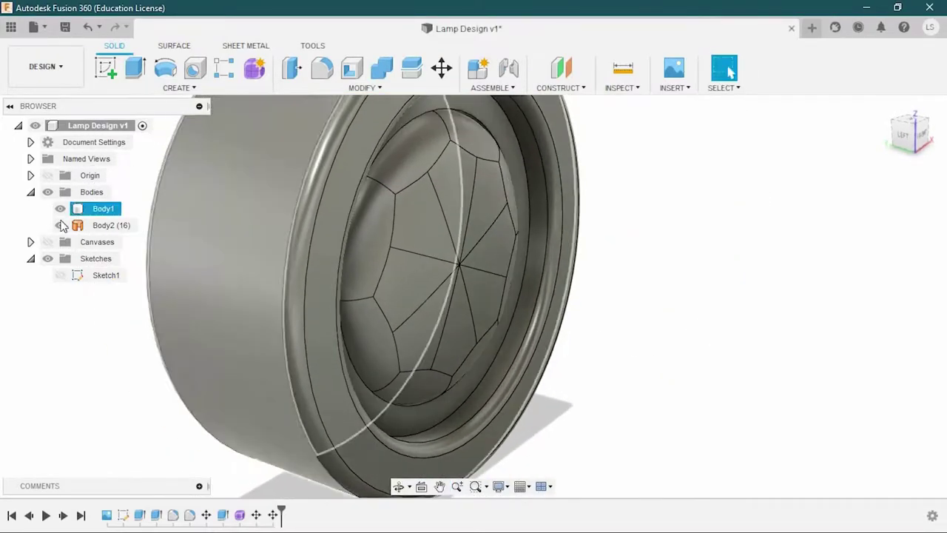
pyautogui.click(100, 225)
pyautogui.press('m')
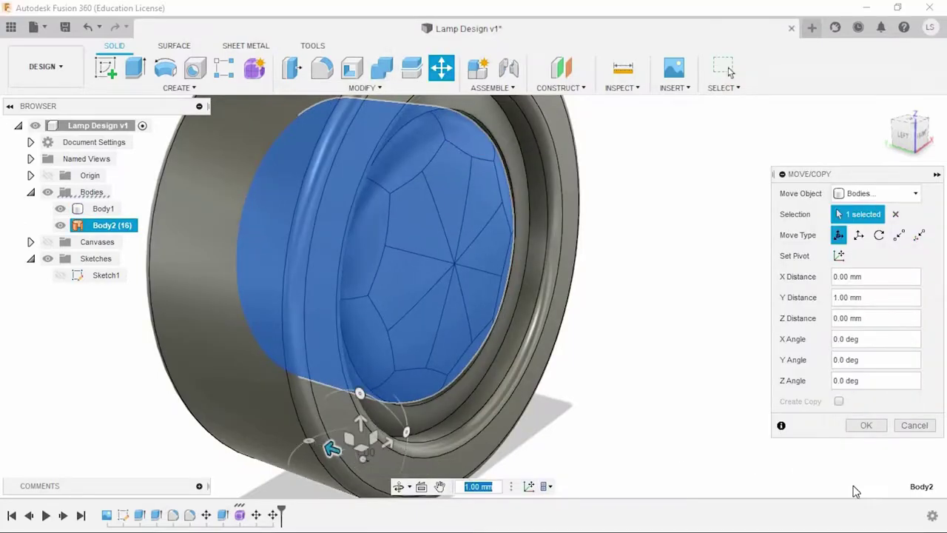
pyautogui.click(869, 427)
pyautogui.keyDown('shift'); pyautogui.moveTo(467, 373); pyautogui.dragTo(404, 114, button='middle'); pyautogui.keyUp('shift')
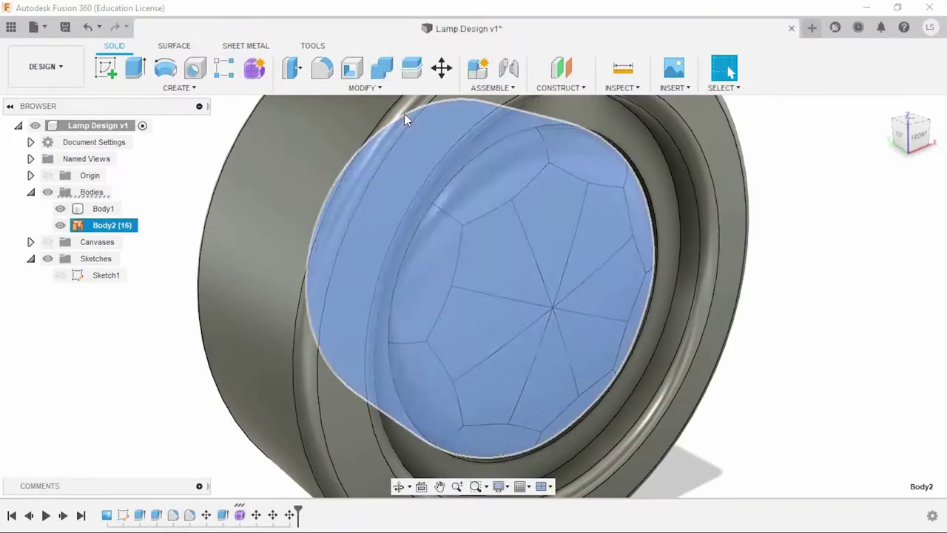
pyautogui.click(362, 87)
pyautogui.click(302, 180)
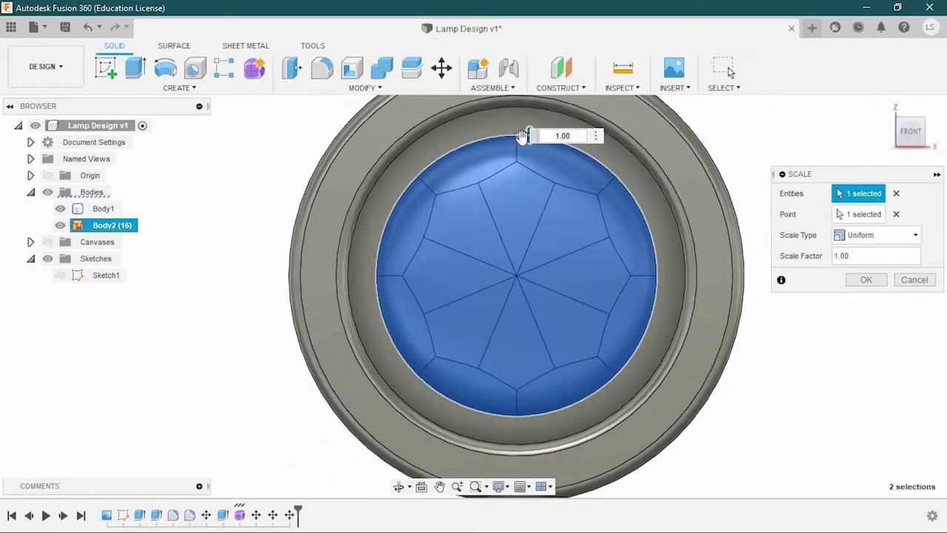
# Scale the knob up by 1.092 and recentre it in the recess
pyautogui.moveTo(525, 137); pyautogui.dragTo(529, 139)
pyautogui.click(861, 280)
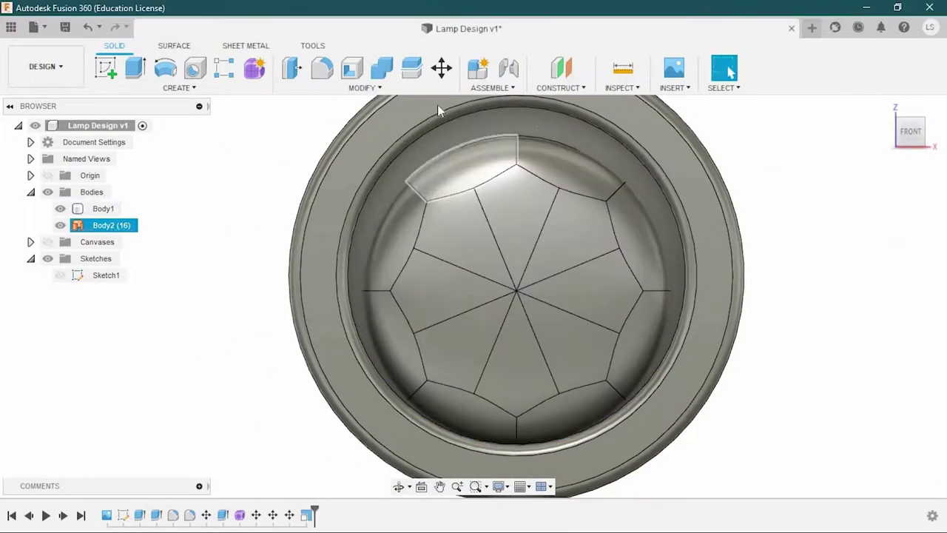
pyautogui.press('m')
pyautogui.click(368, 282)
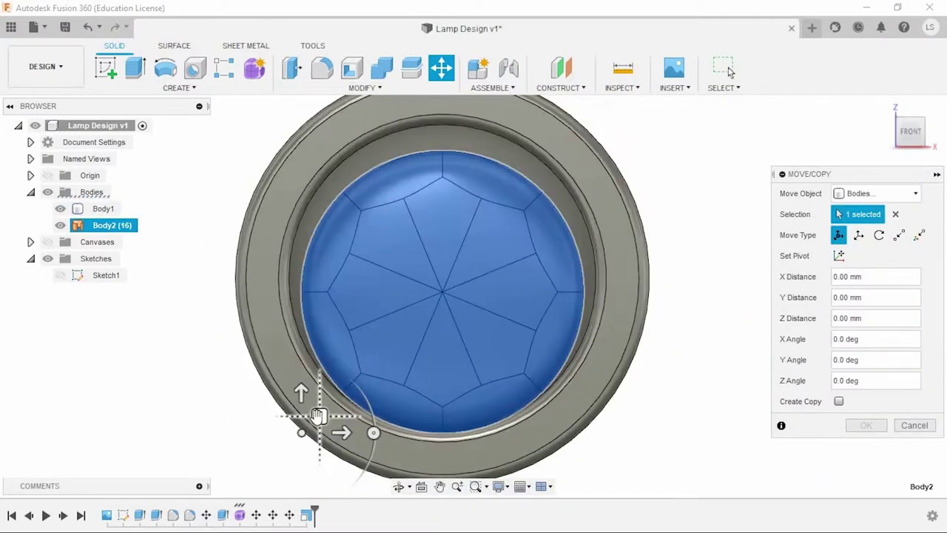
pyautogui.moveTo(316, 414); pyautogui.dragTo(319, 407)
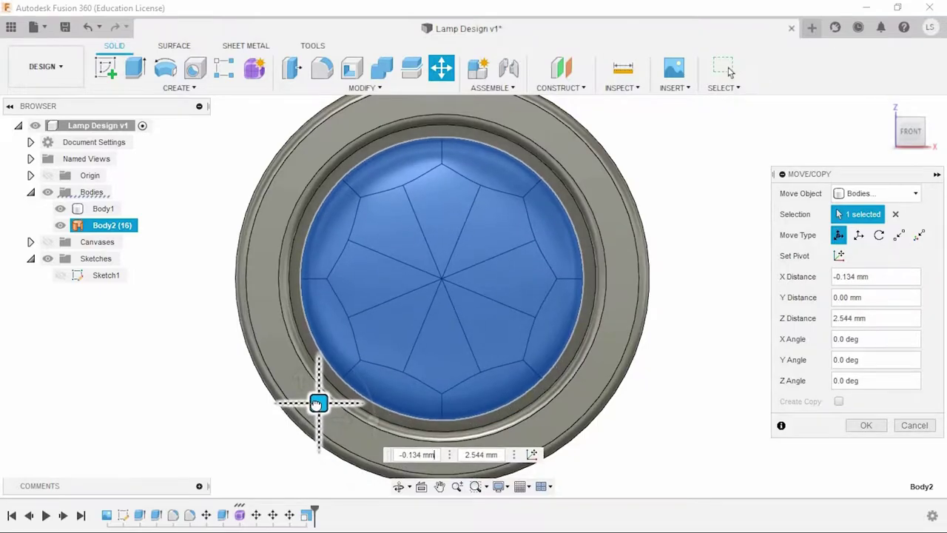
pyautogui.click(867, 426)
# Move the knob 5 mm along its axis
pyautogui.keyDown('shift'); pyautogui.moveTo(744, 374); pyautogui.dragTo(778, 383, button='middle'); pyautogui.keyUp('shift')
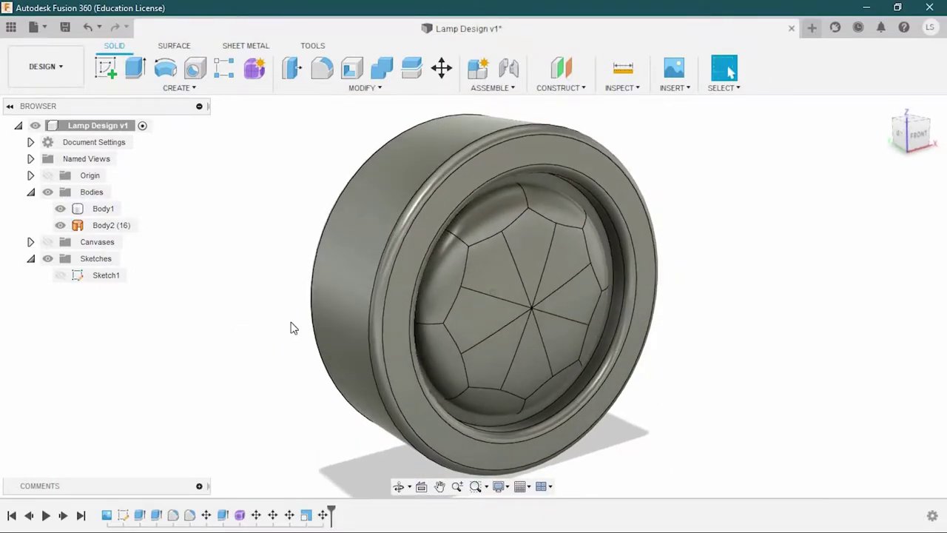
pyautogui.press('m')
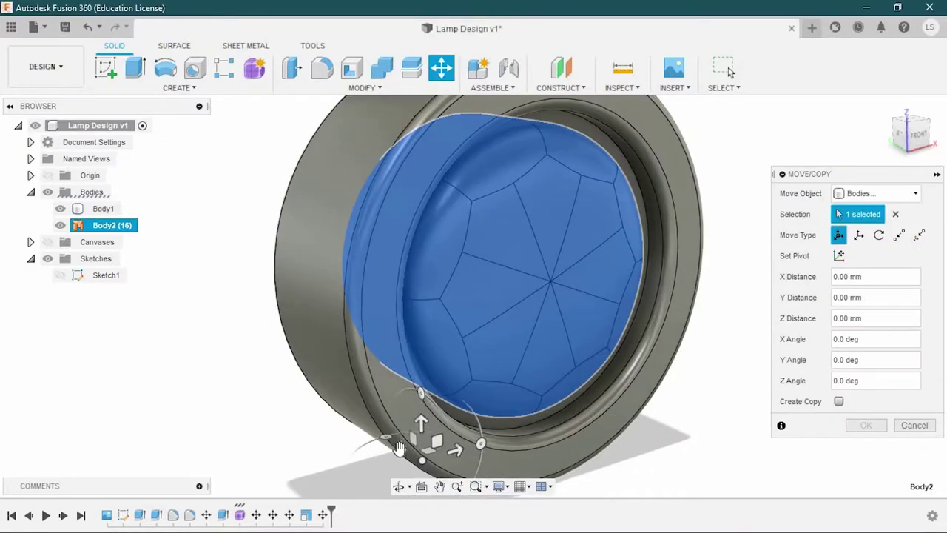
pyautogui.moveTo(415, 444); pyautogui.dragTo(386, 439)
pyautogui.click(866, 425)
pyautogui.scroll(-3, 765, 373)
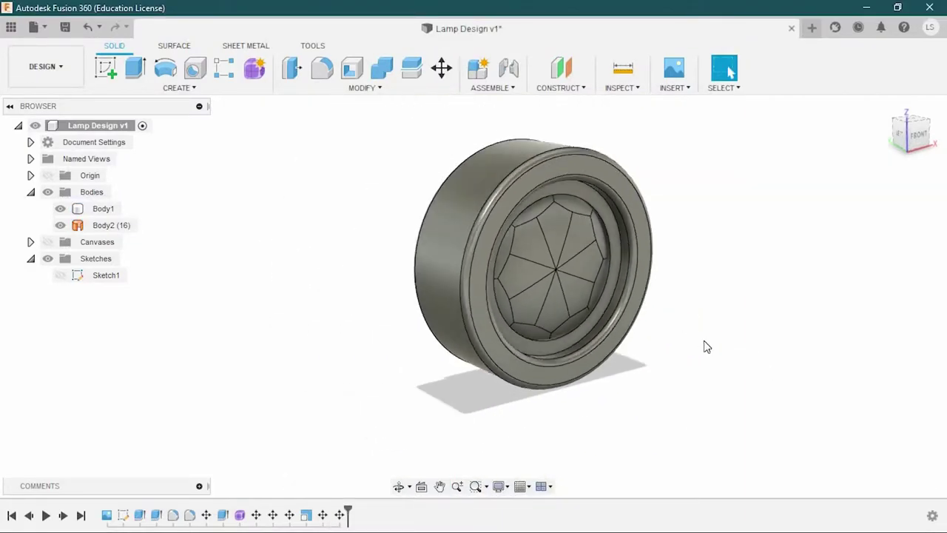
pyautogui.keyDown('shift'); pyautogui.moveTo(704, 345); pyautogui.dragTo(714, 351, button='middle'); pyautogui.keyUp('shift')
# Try a fillet on the lamp head's rim edge, then cancel it
pyautogui.press('Escape')
pyautogui.scroll(4, 526, 340)
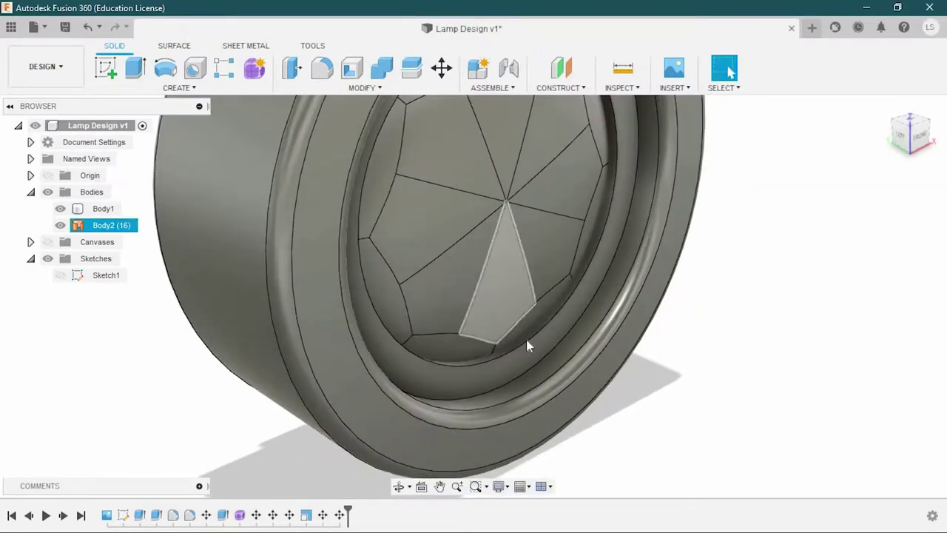
pyautogui.click(634, 222)
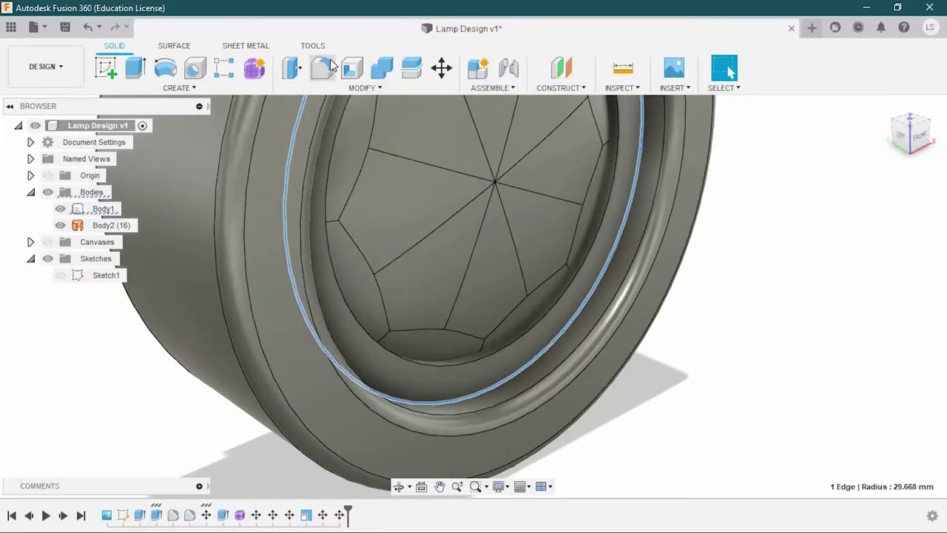
pyautogui.click(322, 68)
pyautogui.press('Escape')
# Move the lamp head's inner body (Body2) -1.00 mm along Y
pyautogui.scroll(-3, 755, 269)
pyautogui.keyDown('shift'); pyautogui.moveTo(755, 269); pyautogui.dragTo(694, 294, button='middle'); pyautogui.keyUp('shift')
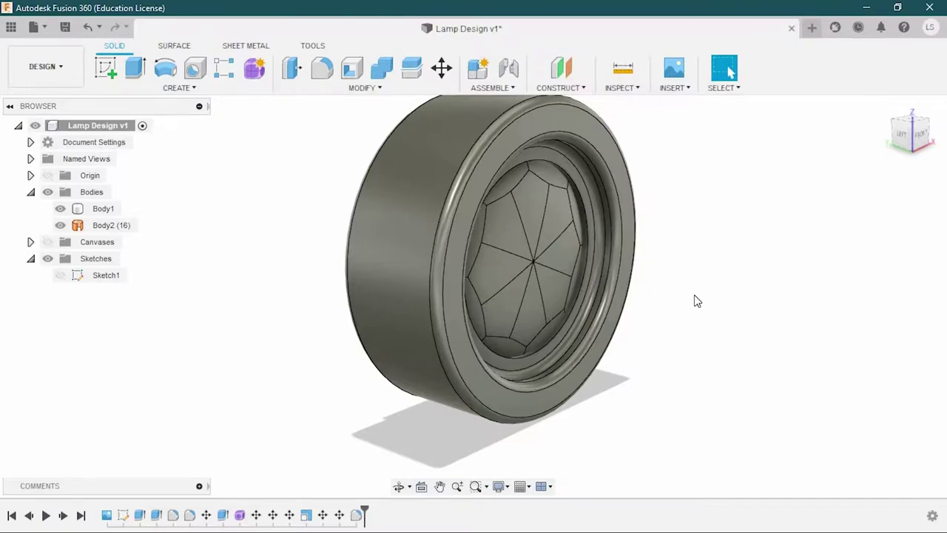
pyautogui.moveTo(694, 294)
pyautogui.keyDown('shift'); pyautogui.mouseDown(button='middle')
pyautogui.moveTo(680, 293)
pyautogui.moveTo(682, 312)
pyautogui.moveTo(691, 311)
pyautogui.mouseUp(button='middle'); pyautogui.keyUp('shift')
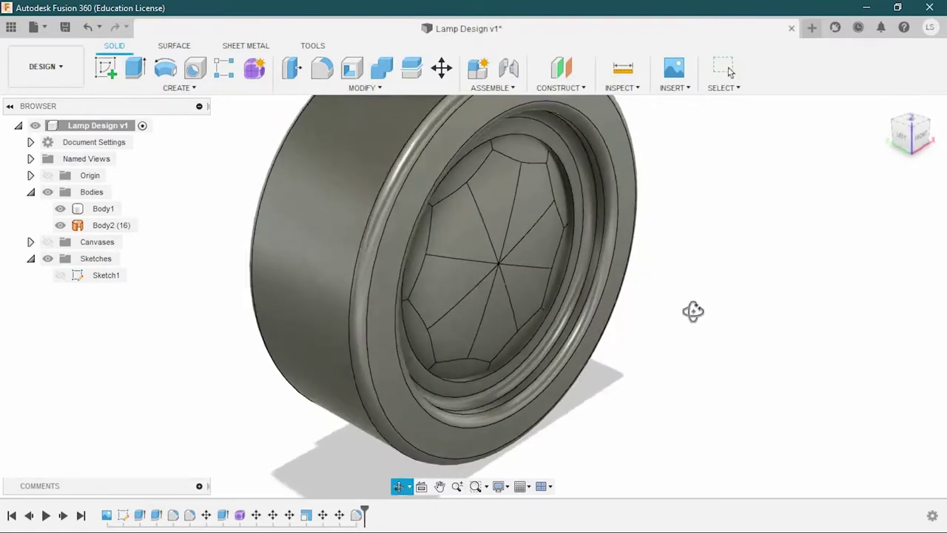
pyautogui.scroll(3, 514, 323)
pyautogui.click(111, 225)
pyautogui.click(441, 69)
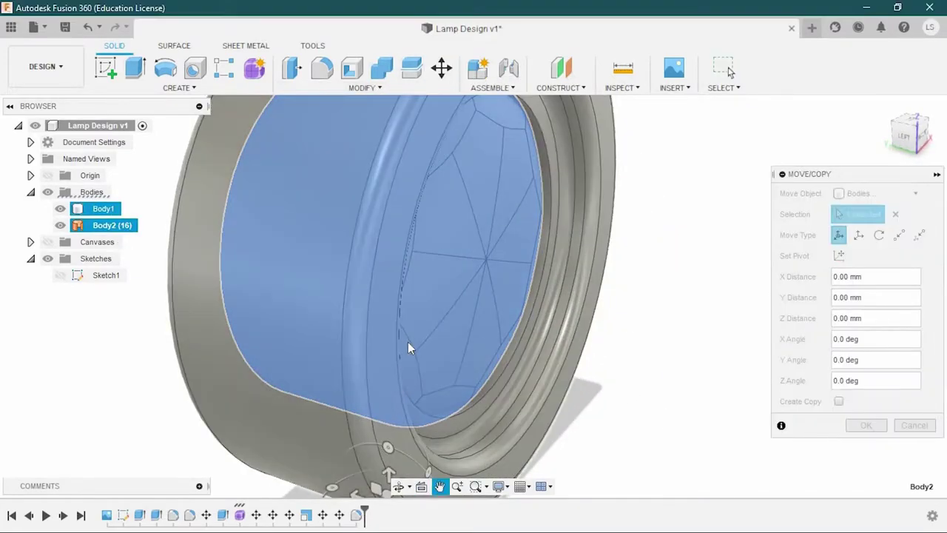
pyautogui.keyDown('shift'); pyautogui.moveTo(407, 341); pyautogui.dragTo(415, 348, button='middle'); pyautogui.keyUp('shift')
pyautogui.click(866, 425)
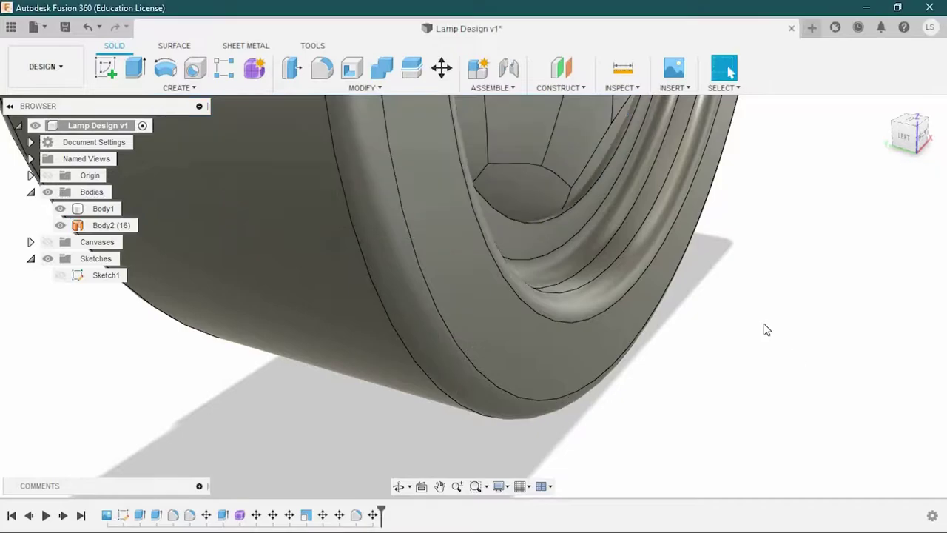
# Try a fillet on the inner ring edge, cancel it, and view the whole head
pyautogui.scroll(-3, 607, 366)
pyautogui.keyDown('shift'); pyautogui.moveTo(607, 366); pyautogui.dragTo(645, 374, button='middle'); pyautogui.keyUp('shift')
pyautogui.scroll(5, 499, 313)
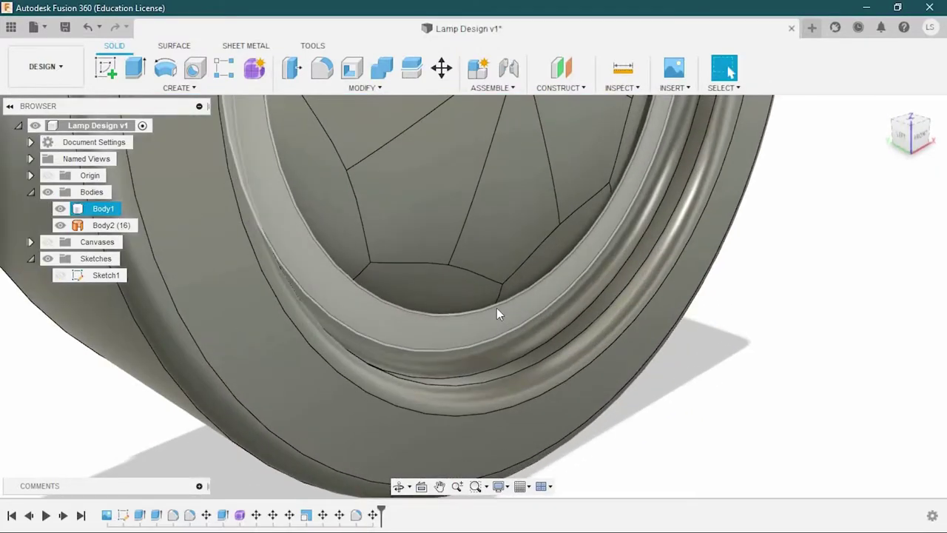
pyautogui.click(499, 313)
pyautogui.press('f')
pyautogui.press('Escape')
pyautogui.scroll(-5, 792, 305)
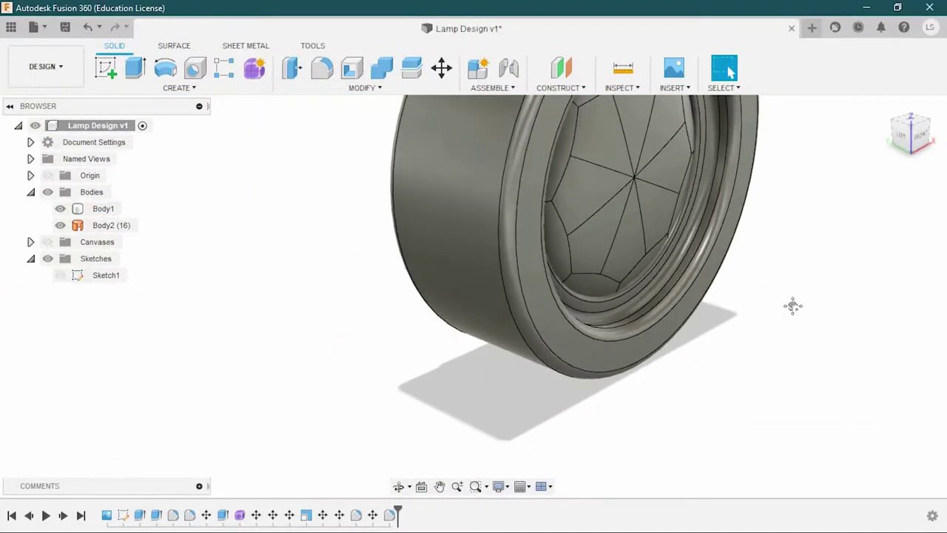
pyautogui.moveTo(793, 304)
pyautogui.keyDown('shift'); pyautogui.mouseDown(button='middle')
pyautogui.moveTo(599, 338)
pyautogui.moveTo(533, 328)
pyautogui.moveTo(654, 353)
pyautogui.moveTo(637, 325)
pyautogui.moveTo(653, 323)
pyautogui.moveTo(634, 360)
pyautogui.mouseUp(button='middle'); pyautogui.keyUp('shift')
# Show the stand reference canvas, switch to Front view, and start a sketch on the front plane
pyautogui.click(47, 242)
pyautogui.keyDown('shift'); pyautogui.moveTo(635, 297); pyautogui.dragTo(666, 288, button='middle'); pyautogui.keyUp('shift')
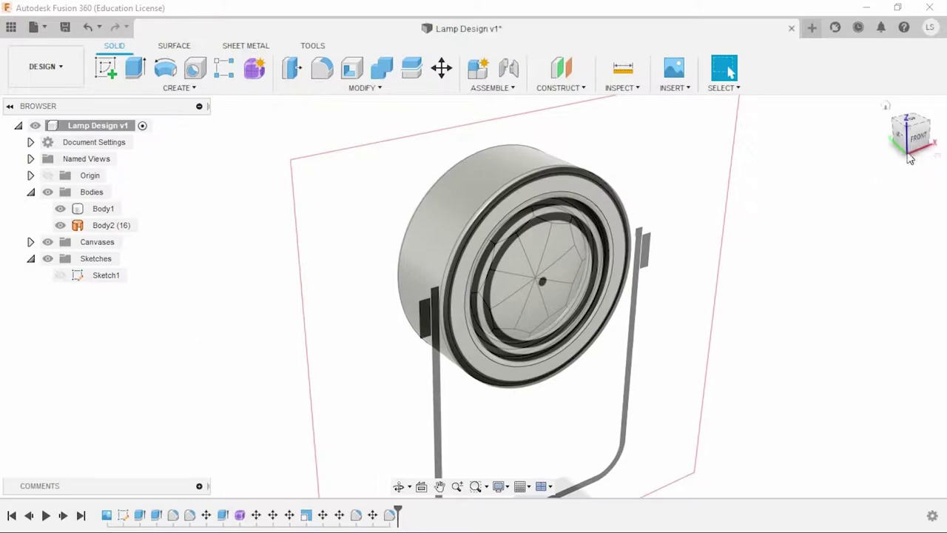
pyautogui.click(910, 134)
pyautogui.click(567, 269)
pyautogui.click(552, 306)
pyautogui.moveTo(552, 306); pyautogui.dragTo(507, 313, button='middle')
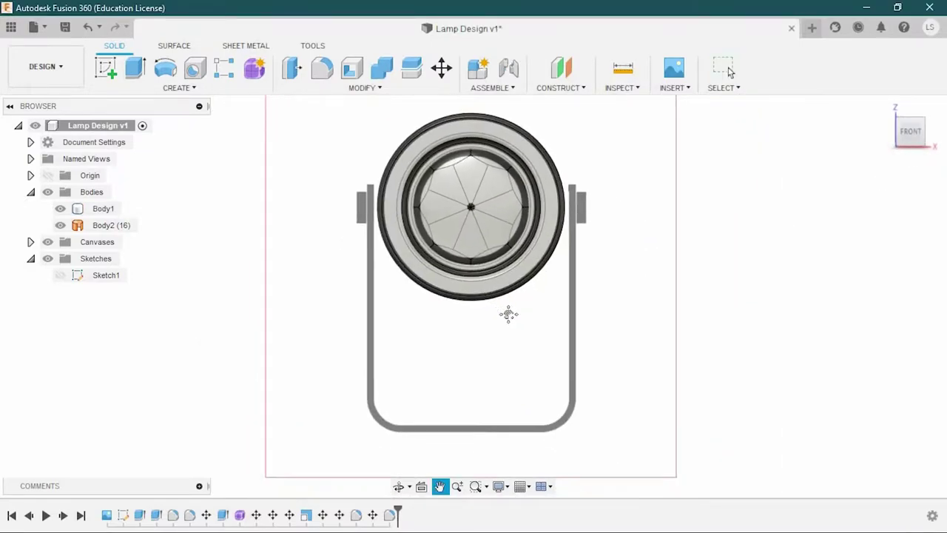
pyautogui.click(508, 289)
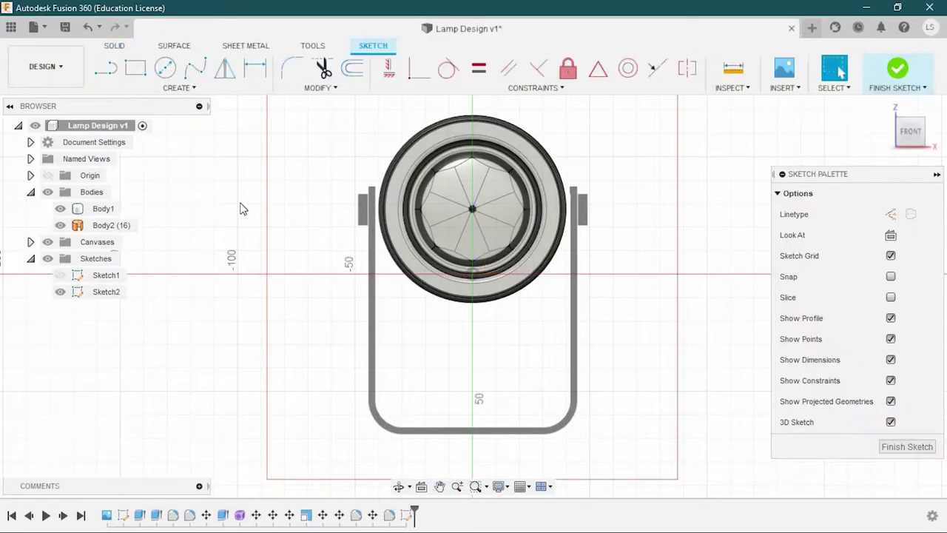
# Start a rectangle, zoom around the stand image, then discard it
pyautogui.press('r')
pyautogui.scroll(3, 598, 398)
pyautogui.scroll(5, 353, 191)
pyautogui.scroll(3, 349, 177)
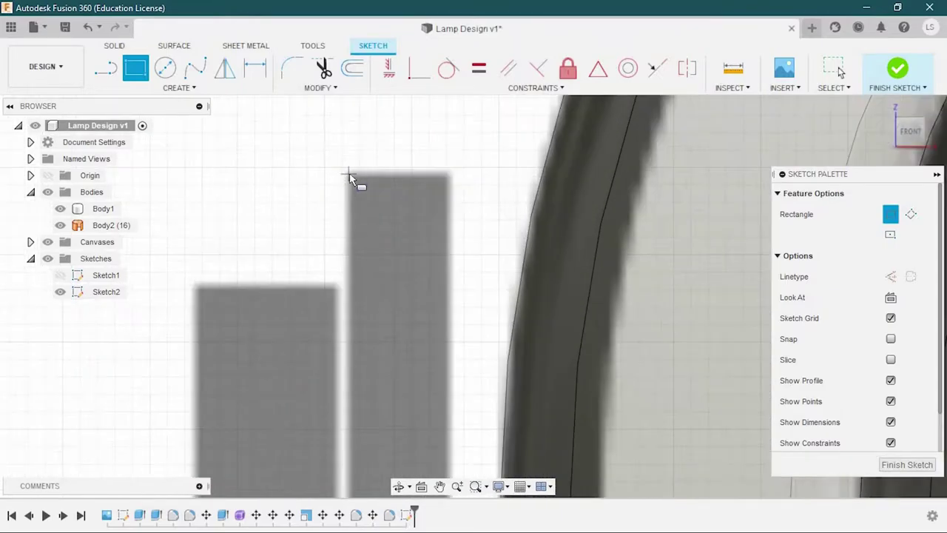
pyautogui.scroll(2, 350, 176)
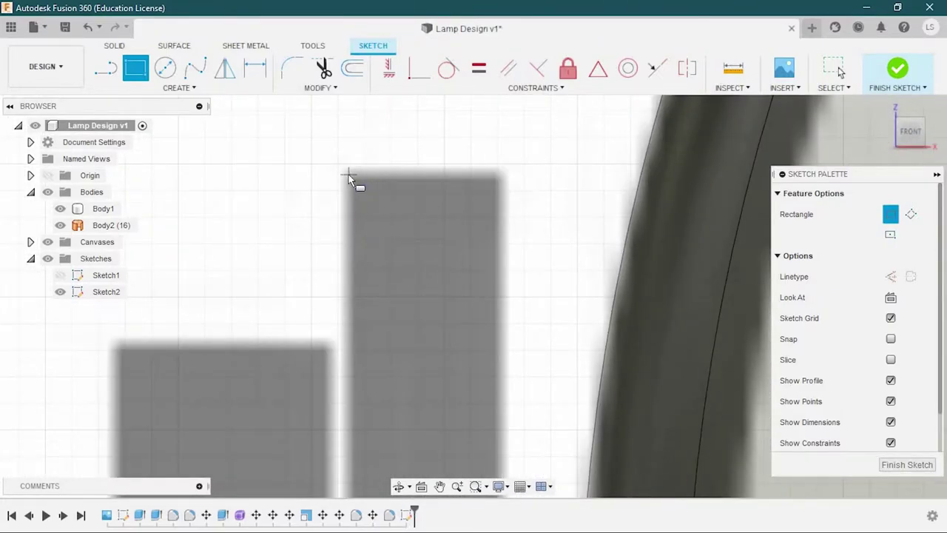
pyautogui.scroll(-3, 605, 330)
pyautogui.scroll(-3, 562, 337)
pyautogui.scroll(-3, 533, 342)
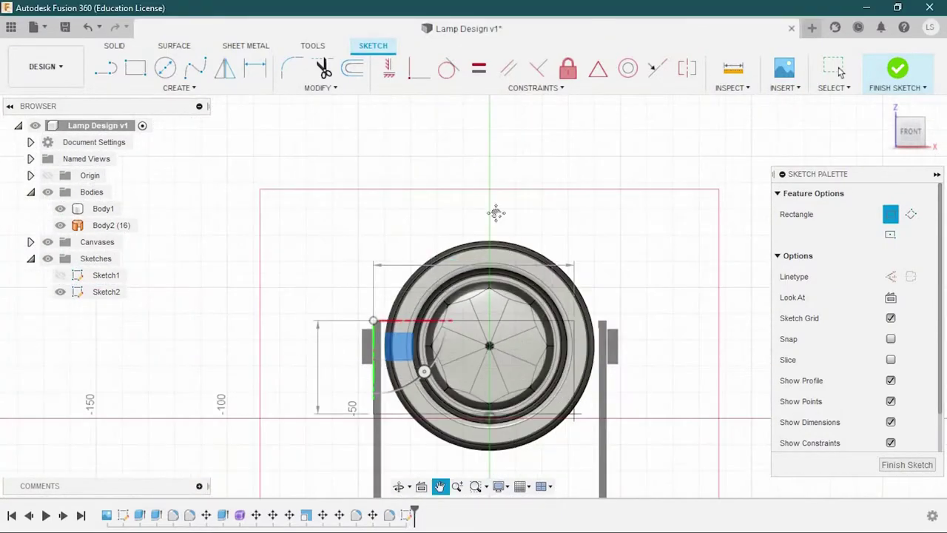
pyautogui.press('Escape')
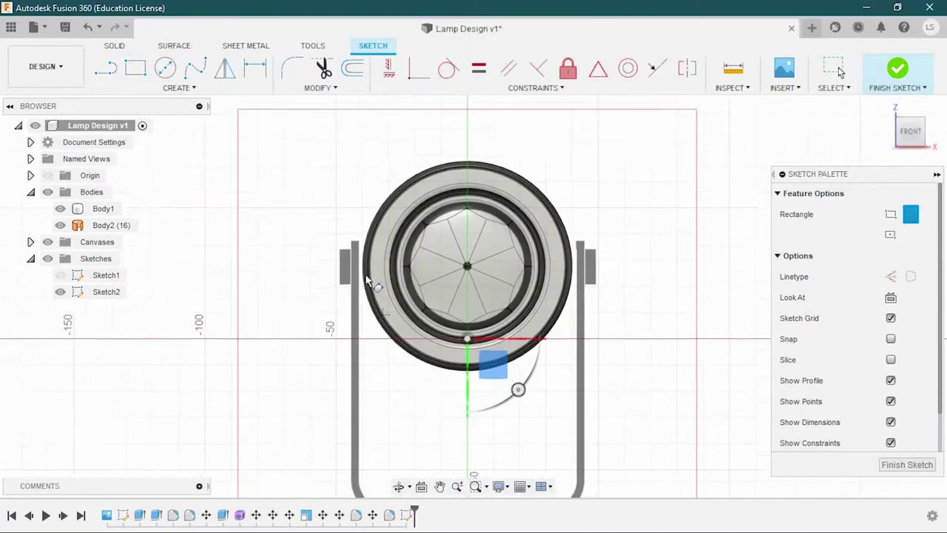
# Draw the nested stand rectangles over the reference image and select the thin wall profile between them
pyautogui.scroll(5, 344, 189)
pyautogui.scroll(3, 324, 195)
pyautogui.scroll(2, 317, 190)
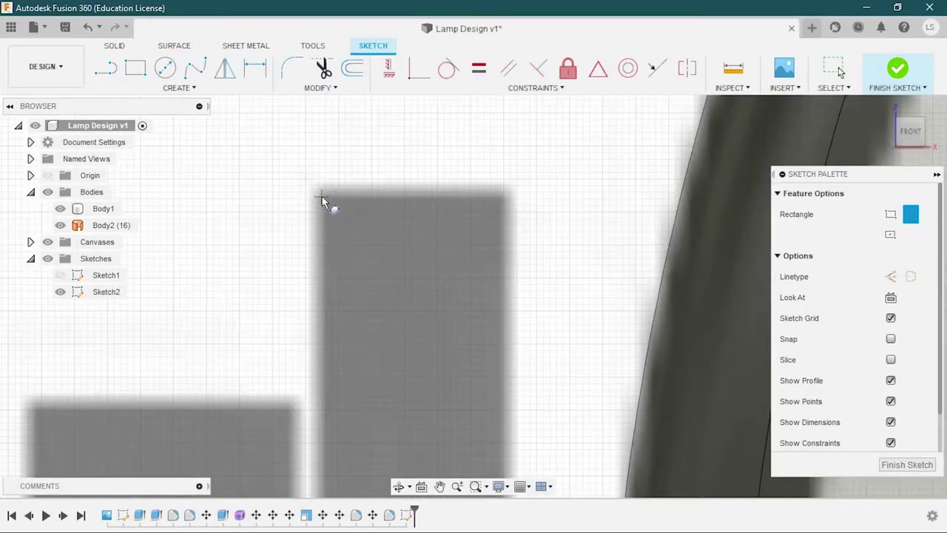
pyautogui.scroll(-5, 322, 197)
pyautogui.moveTo(554, 280); pyautogui.dragTo(363, 306, button='middle')
pyautogui.click(364, 307)
pyautogui.scroll(3, 444, 285)
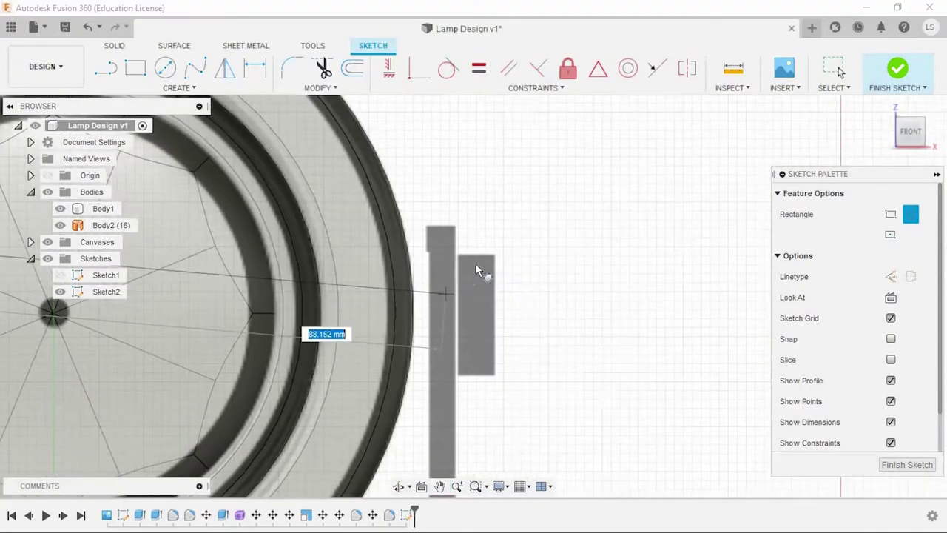
pyautogui.scroll(3, 470, 229)
pyautogui.scroll(-5, 518, 311)
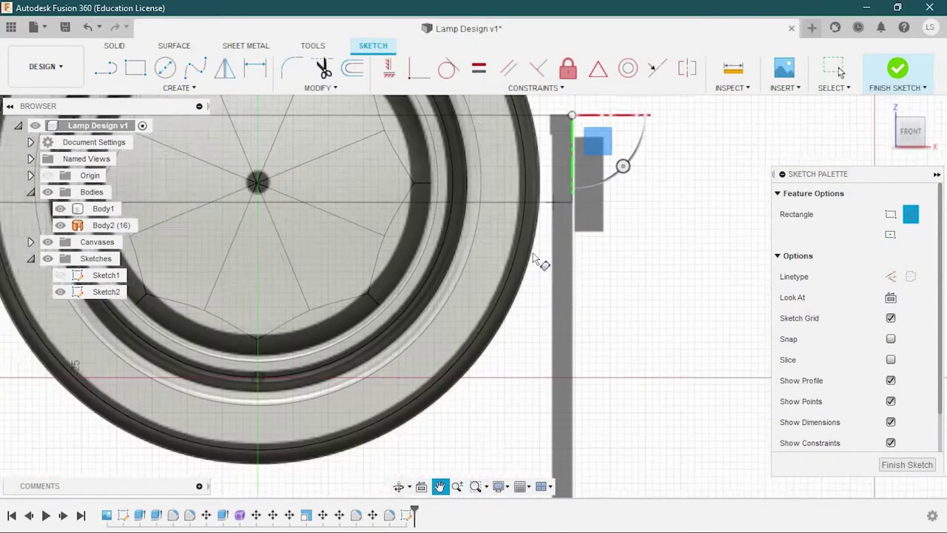
pyautogui.scroll(5, 448, 388)
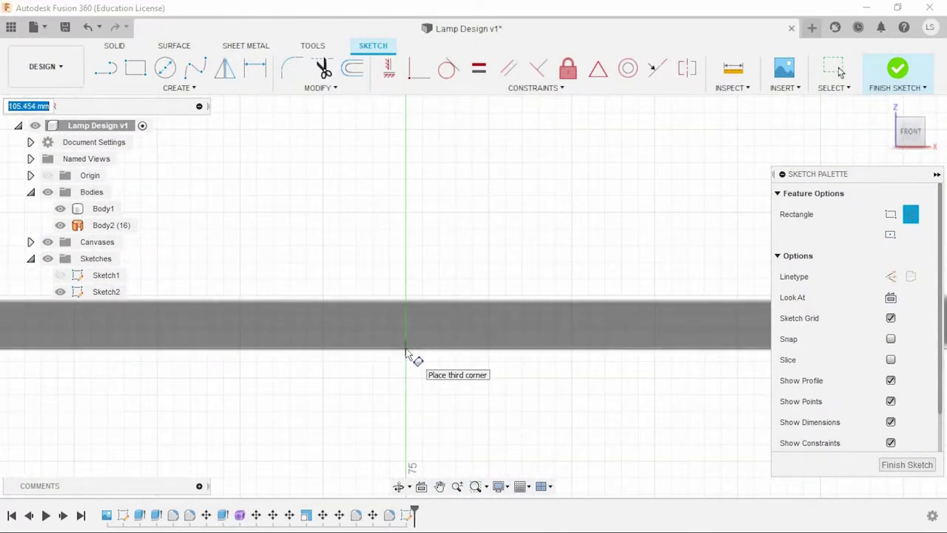
pyautogui.scroll(-3, 406, 352)
pyautogui.scroll(-3, 478, 334)
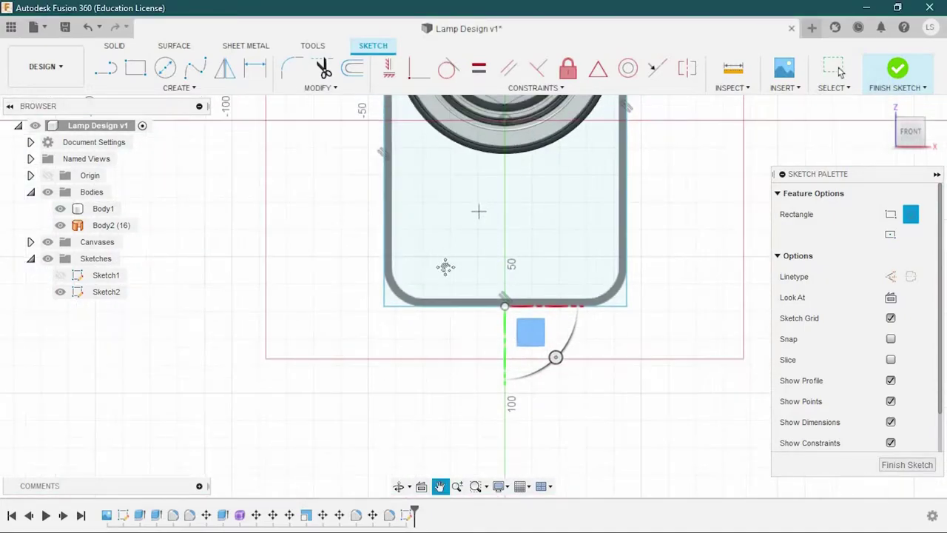
pyautogui.scroll(-1, 430, 288)
pyautogui.scroll(2, 365, 164)
pyautogui.scroll(3, 370, 194)
pyautogui.scroll(3, 354, 187)
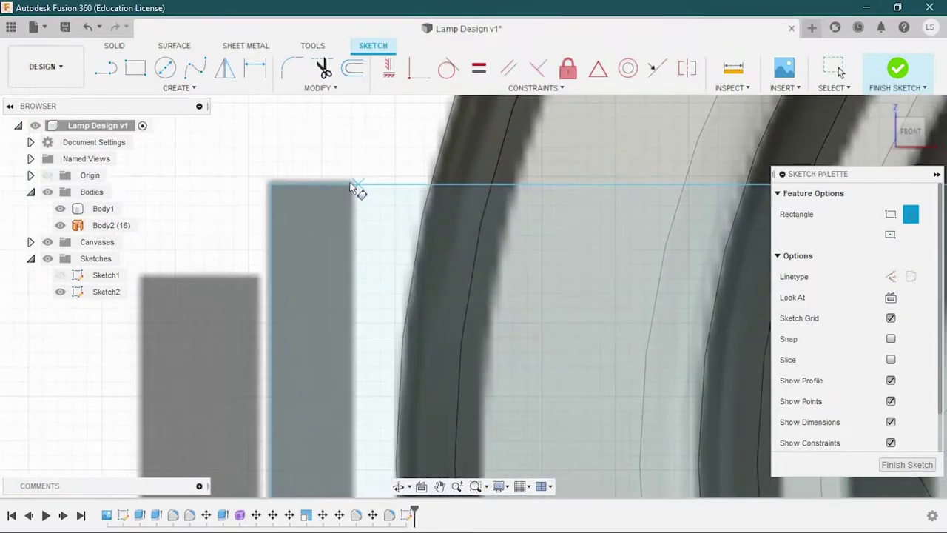
pyautogui.scroll(1, 355, 189)
pyautogui.scroll(-3, 422, 275)
pyautogui.scroll(-3, 271, 247)
pyautogui.scroll(3, 504, 255)
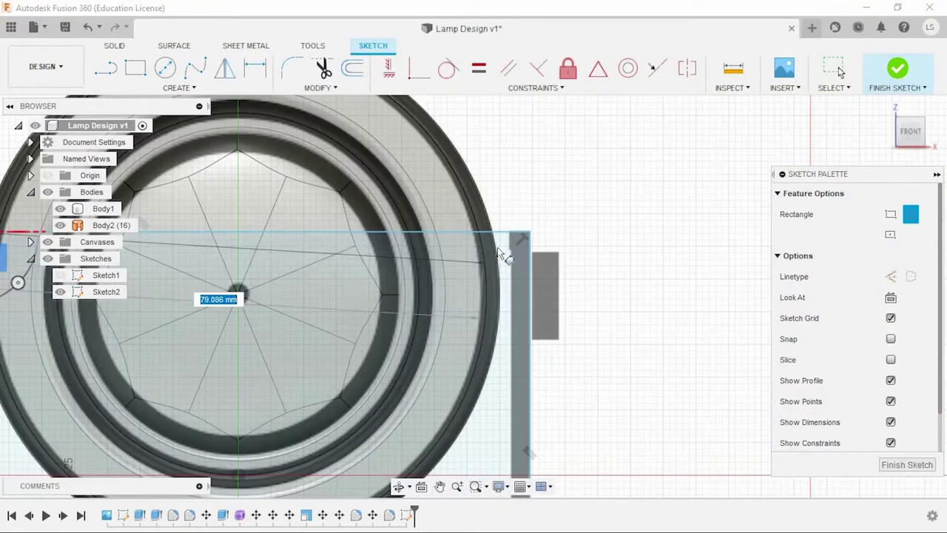
pyautogui.scroll(4, 510, 244)
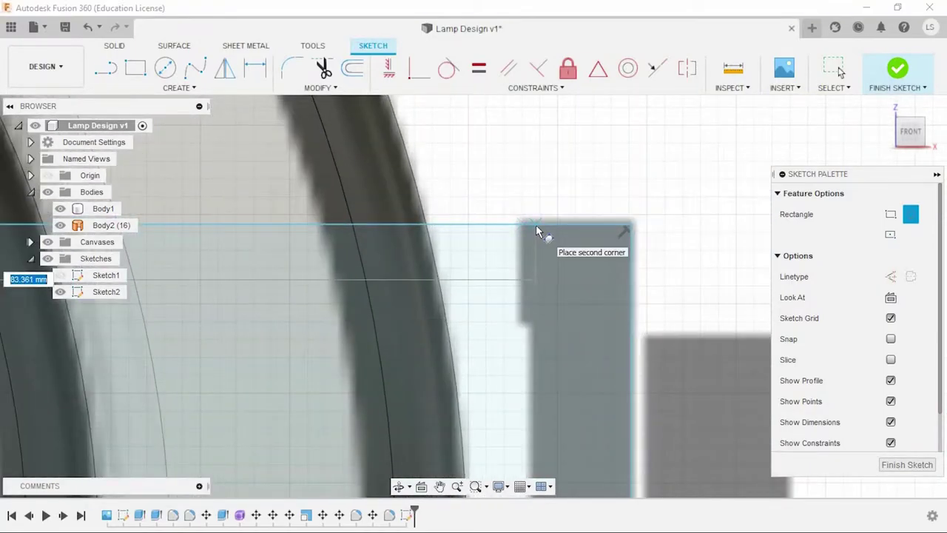
pyautogui.scroll(-2, 518, 376)
pyautogui.scroll(-2, 508, 364)
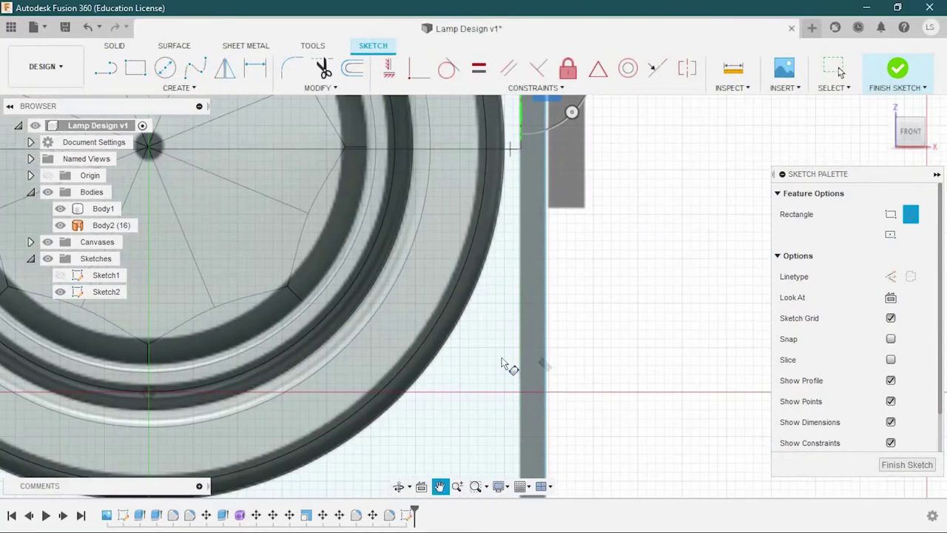
pyautogui.scroll(-2, 491, 353)
pyautogui.scroll(4, 480, 320)
pyautogui.scroll(4, 480, 319)
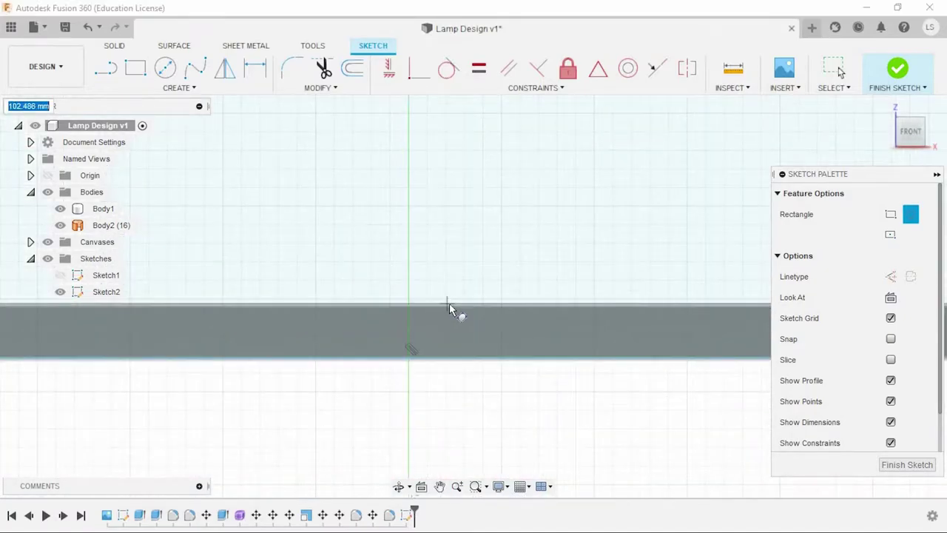
pyautogui.click(450, 307)
pyautogui.scroll(-4, 459, 301)
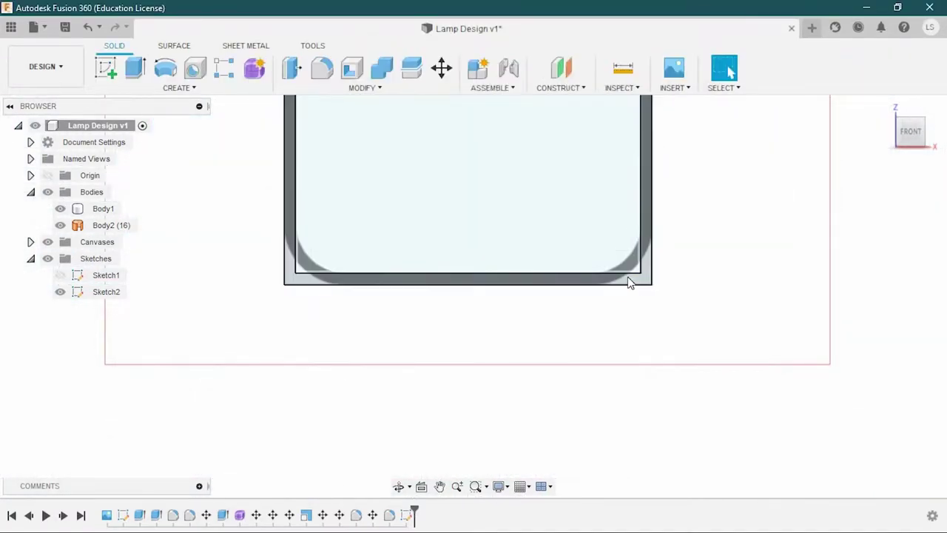
pyautogui.click(629, 283)
pyautogui.scroll(-2, 618, 326)
# Extrude the thin stand profile 30 mm as a new body
pyautogui.keyDown('shift'); pyautogui.moveTo(609, 362); pyautogui.dragTo(643, 334, button='middle'); pyautogui.keyUp('shift')
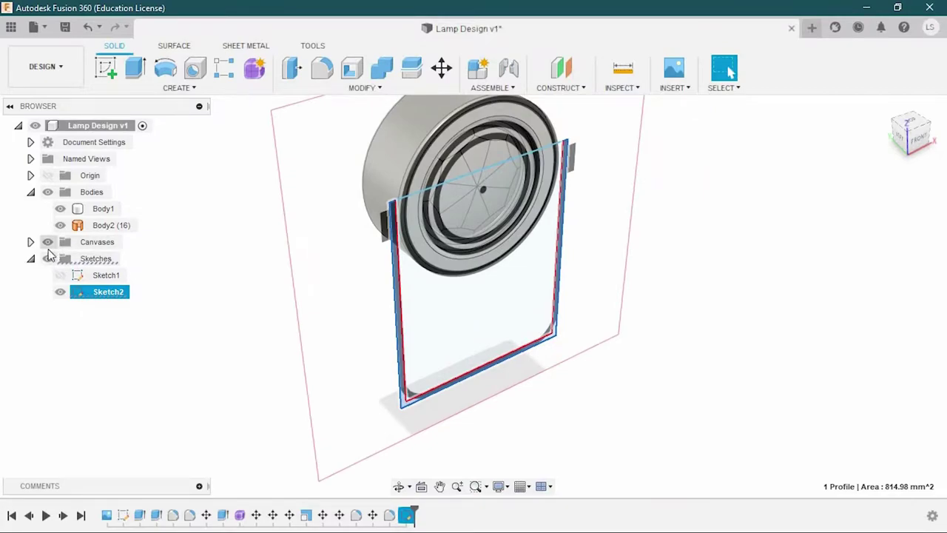
pyautogui.keyDown('shift'); pyautogui.moveTo(296, 326); pyautogui.dragTo(365, 327, button='middle'); pyautogui.keyUp('shift')
pyautogui.click(128, 71)
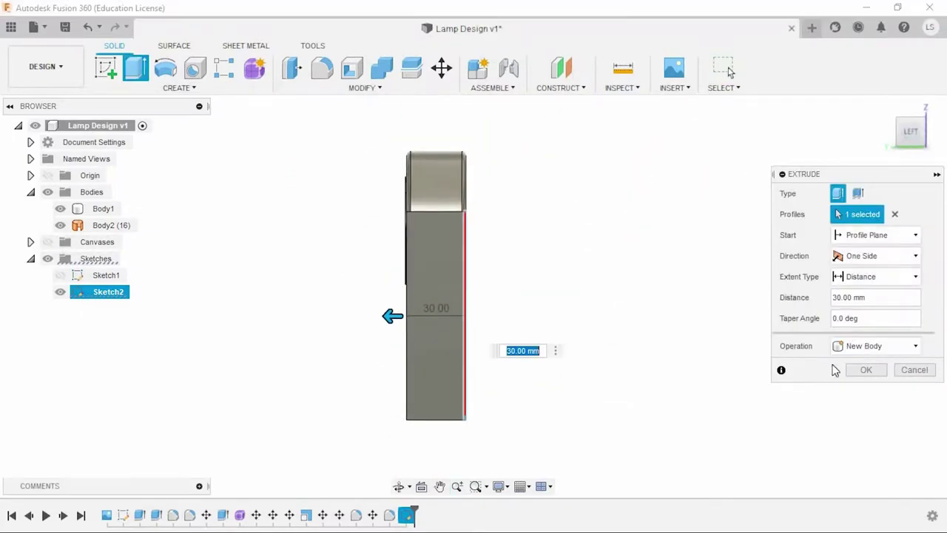
pyautogui.click(866, 369)
# Scale the lamp head's inner body non-uniformly with Y scale 0.631
pyautogui.keyDown('shift'); pyautogui.moveTo(510, 302); pyautogui.dragTo(410, 220, button='middle'); pyautogui.keyUp('shift')
pyautogui.scroll(3, 409, 220)
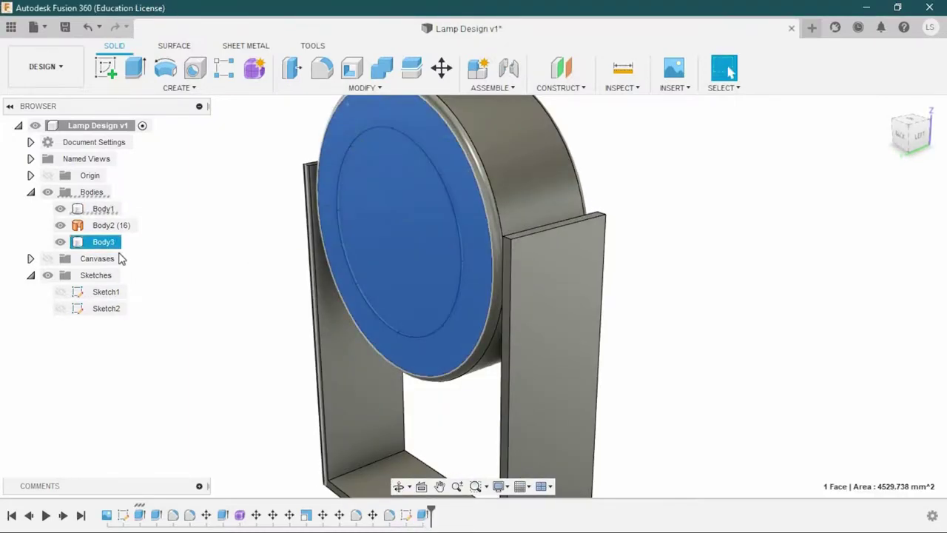
pyautogui.click(60, 209)
pyautogui.click(111, 225)
pyautogui.moveTo(474, 208)
pyautogui.keyDown('shift'); pyautogui.mouseDown(button='middle')
pyautogui.moveTo(501, 216)
pyautogui.moveTo(461, 205)
pyautogui.mouseUp(button='middle'); pyautogui.keyUp('shift')
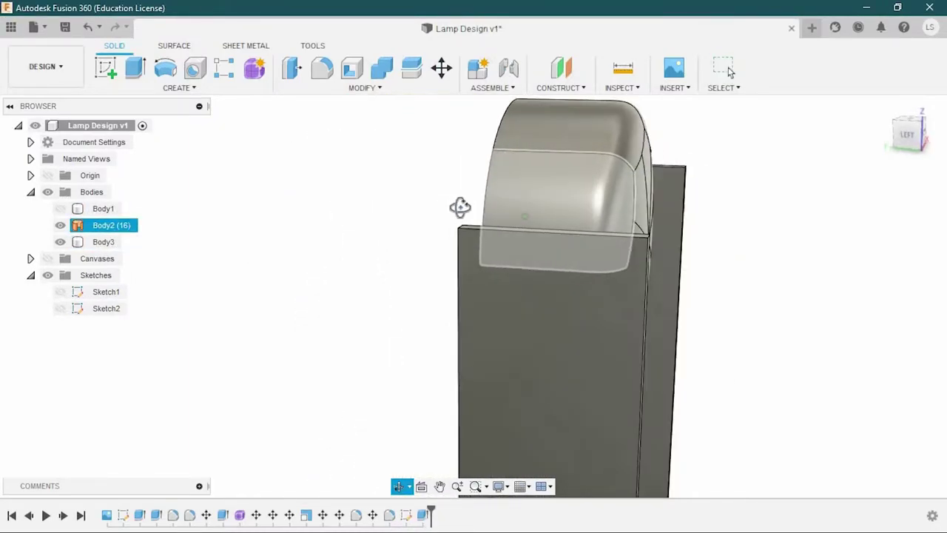
pyautogui.click(363, 87)
pyautogui.click(303, 181)
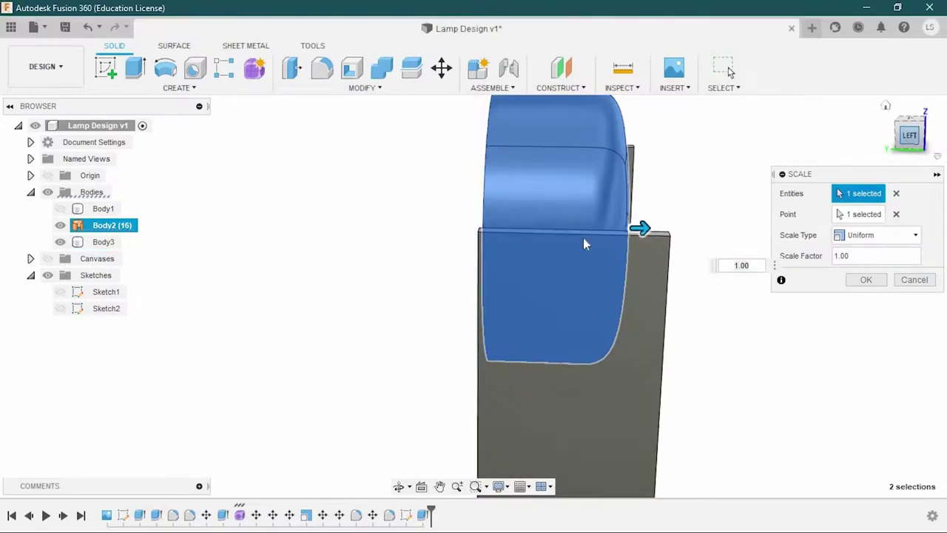
pyautogui.click(59, 243)
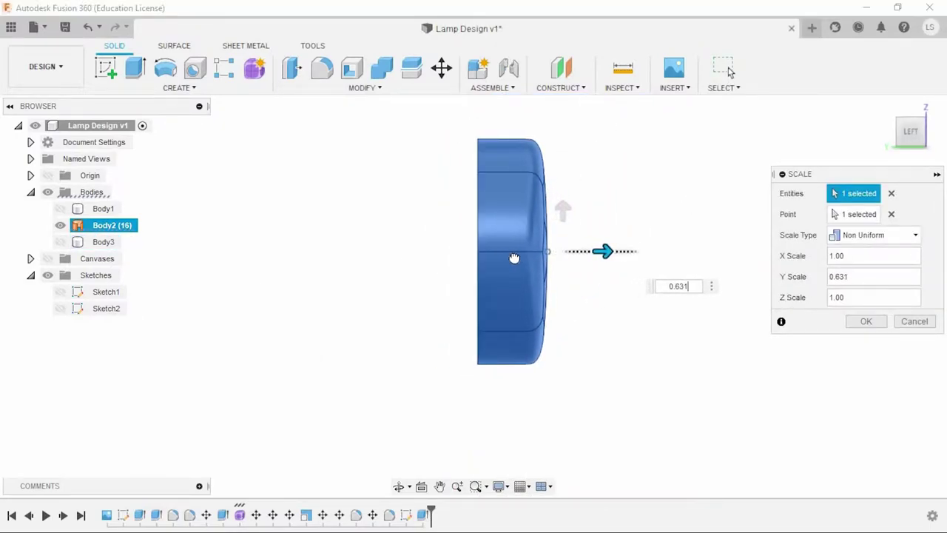
pyautogui.click(866, 321)
pyautogui.moveTo(592, 275)
pyautogui.keyDown('shift'); pyautogui.mouseDown(button='middle')
pyautogui.moveTo(560, 296)
pyautogui.moveTo(594, 272)
pyautogui.moveTo(220, 251)
pyautogui.mouseUp(button='middle'); pyautogui.keyUp('shift')
# Fillet the stand's four lower corner edges at 10 mm
pyautogui.click(59, 242)
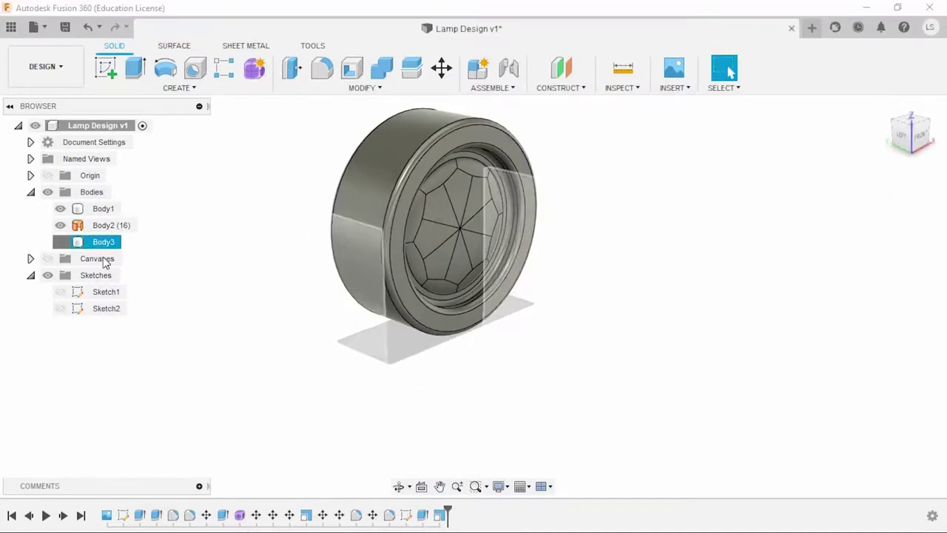
pyautogui.keyDown('shift'); pyautogui.moveTo(624, 335); pyautogui.dragTo(594, 377, button='middle'); pyautogui.keyUp('shift')
pyautogui.click(65, 244)
pyautogui.scroll(5, 415, 406)
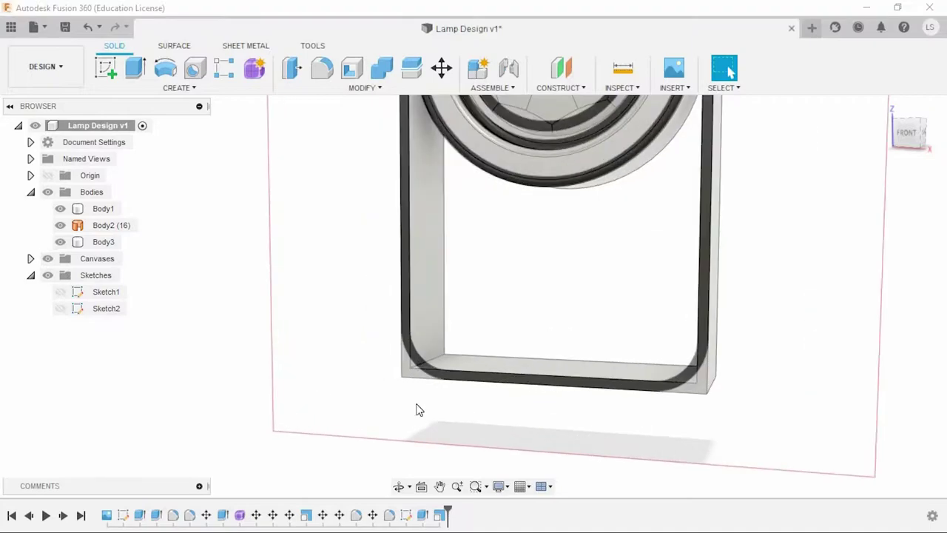
pyautogui.scroll(2, 418, 348)
pyautogui.scroll(-2, 400, 359)
pyautogui.moveTo(685, 438)
pyautogui.keyDown('shift'); pyautogui.mouseDown(button='middle')
pyautogui.moveTo(774, 334)
pyautogui.moveTo(809, 357)
pyautogui.mouseUp(button='middle'); pyautogui.keyUp('shift')
pyautogui.press('f')
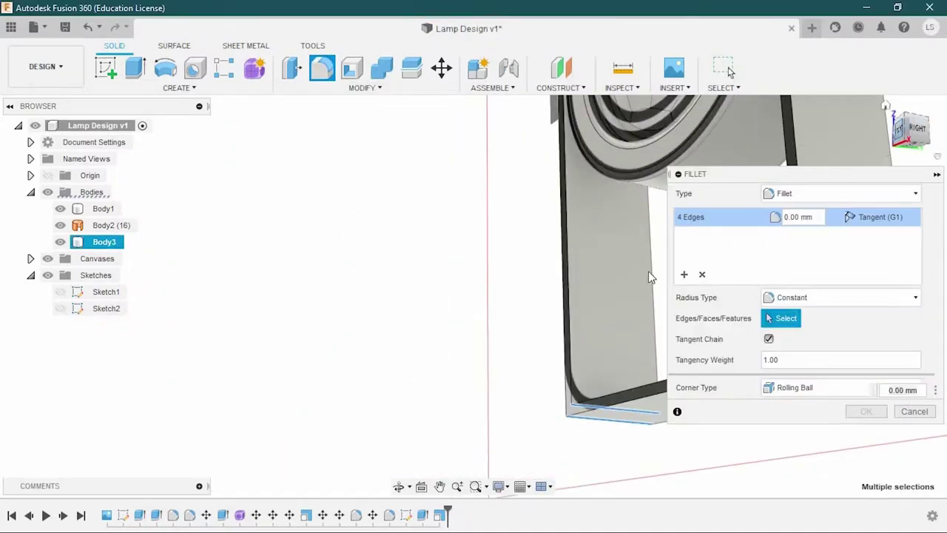
pyautogui.write('10')
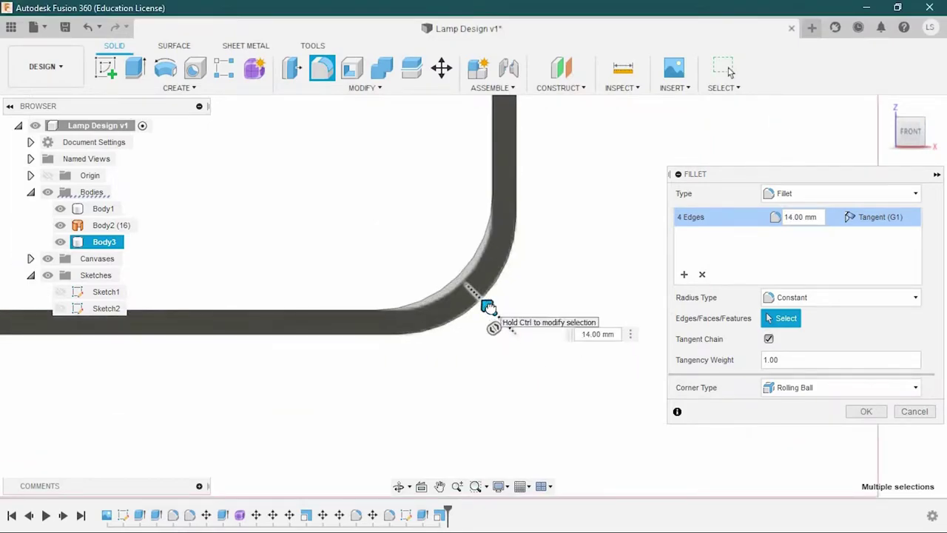
pyautogui.press('Return')
# Fit the lamp in view and select the stand, closing in on its side arm
pyautogui.press('F6')
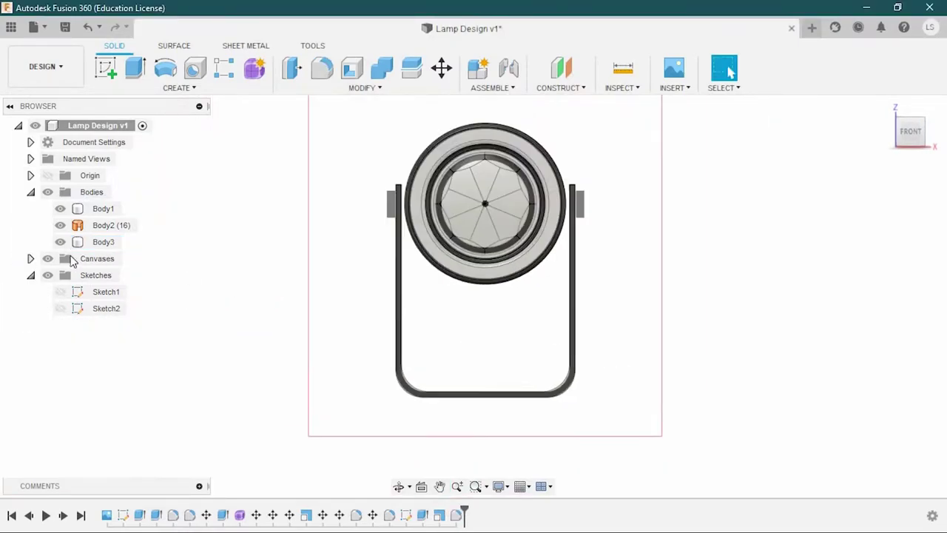
pyautogui.moveTo(402, 305)
pyautogui.keyDown('shift'); pyautogui.mouseDown(button='middle')
pyautogui.moveTo(496, 336)
pyautogui.moveTo(367, 323)
pyautogui.mouseUp(button='middle'); pyautogui.keyUp('shift')
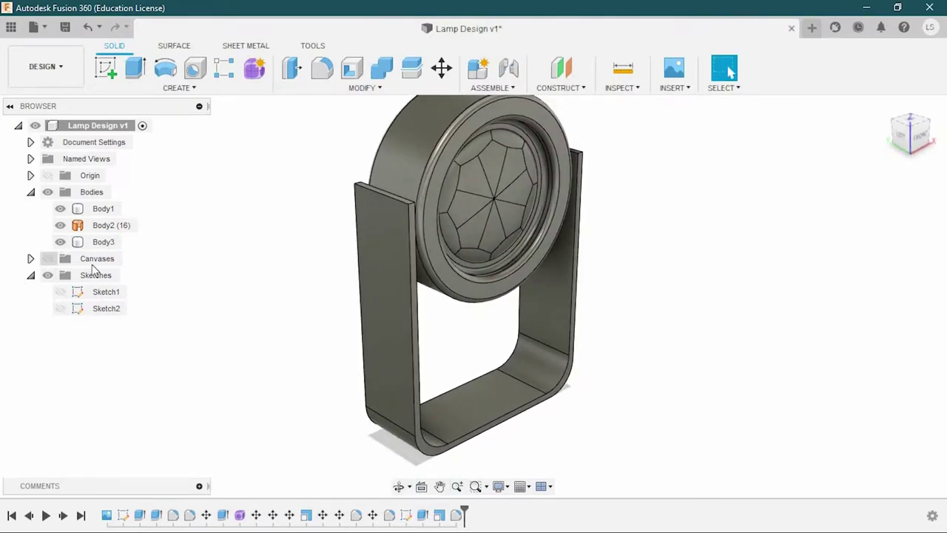
pyautogui.click(387, 214)
pyautogui.keyDown('shift'); pyautogui.moveTo(407, 265); pyautogui.dragTo(393, 313, button='middle'); pyautogui.keyUp('shift')
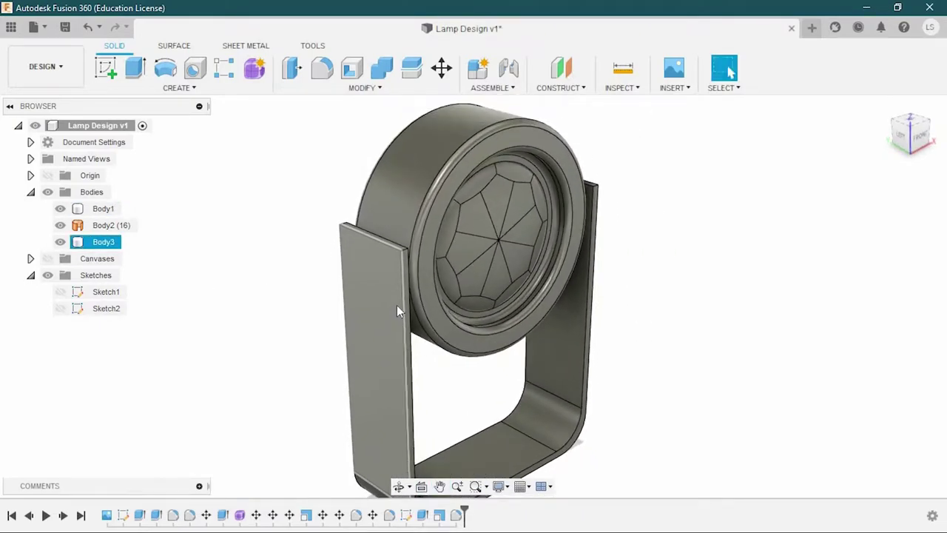
pyautogui.scroll(2, 397, 305)
pyautogui.scroll(2, 382, 251)
pyautogui.moveTo(402, 238)
pyautogui.keyDown('shift'); pyautogui.mouseDown(button='middle')
pyautogui.moveTo(503, 282)
pyautogui.moveTo(309, 282)
pyautogui.moveTo(480, 288)
pyautogui.mouseUp(button='middle'); pyautogui.keyUp('shift')
# Fillet the top edges of both stand arms at 15 mm
pyautogui.keyDown('shift'); pyautogui.click(311, 285); pyautogui.keyUp('shift')
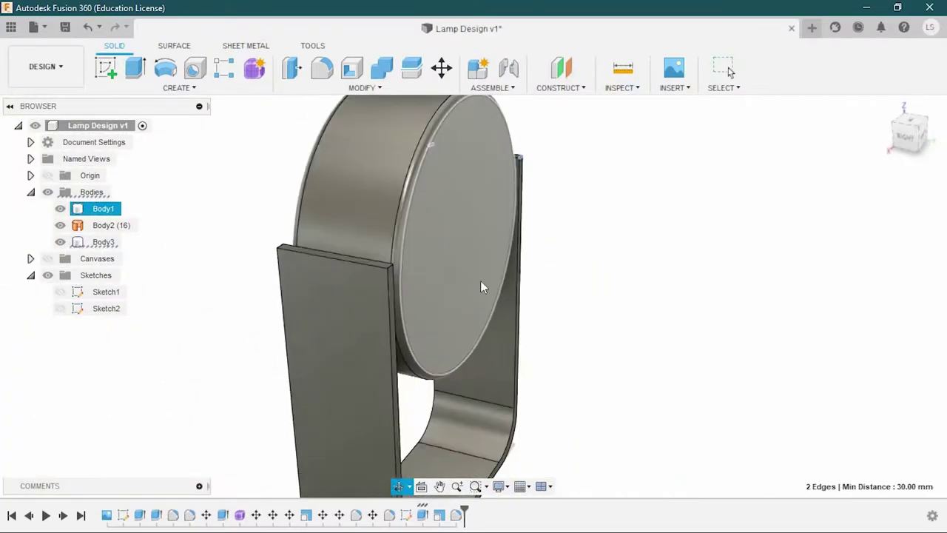
pyautogui.scroll(3, 377, 282)
pyautogui.keyDown('shift'); pyautogui.click(377, 283); pyautogui.keyUp('shift')
pyautogui.moveTo(352, 294)
pyautogui.keyDown('shift'); pyautogui.mouseDown(button='middle')
pyautogui.moveTo(417, 302)
pyautogui.moveTo(168, 338)
pyautogui.moveTo(244, 281)
pyautogui.mouseUp(button='middle'); pyautogui.keyUp('shift')
pyautogui.keyDown('shift'); pyautogui.click(169, 337); pyautogui.keyUp('shift')
pyautogui.click(322, 68)
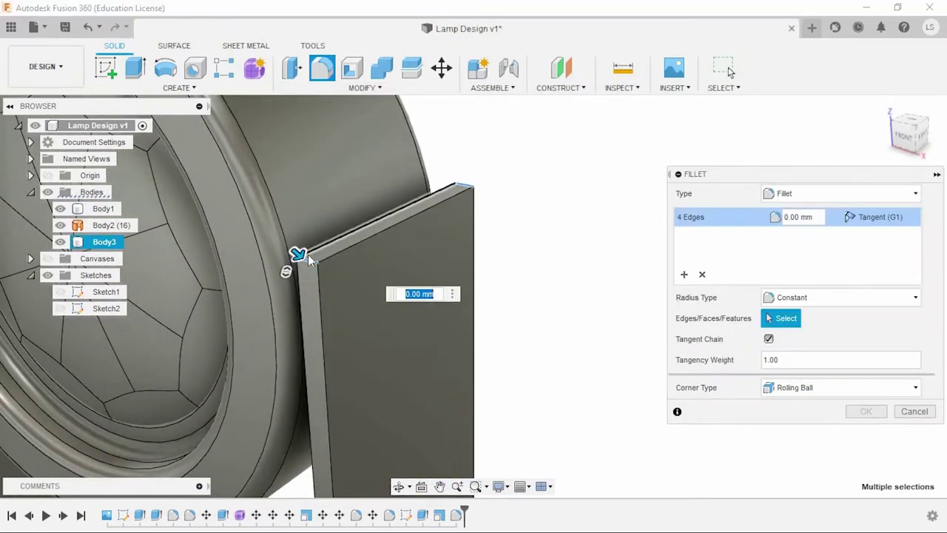
pyautogui.moveTo(308, 255); pyautogui.dragTo(318, 270)
pyautogui.scroll(-5, 510, 289)
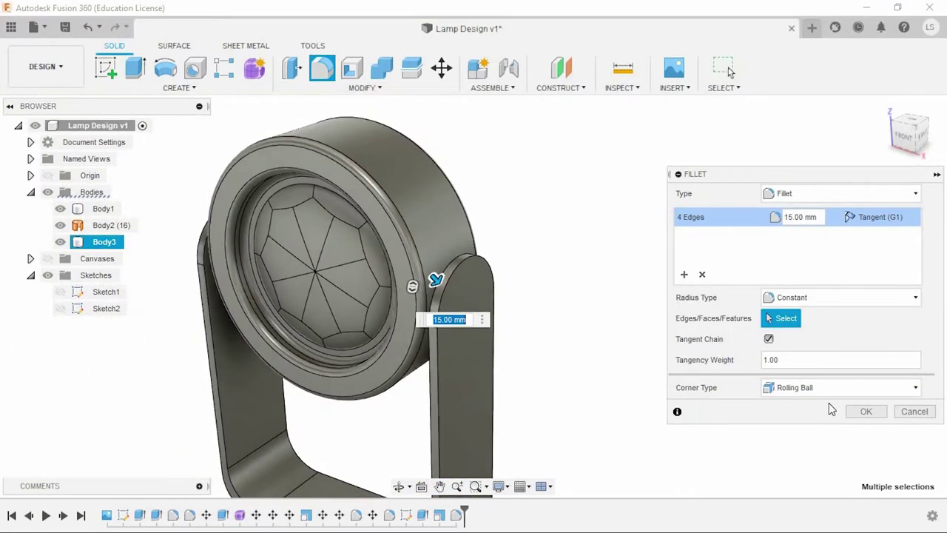
pyautogui.click(866, 411)
# Orbit around the lamp, show the reference canvas, and switch to Front view
pyautogui.moveTo(537, 268)
pyautogui.keyDown('shift'); pyautogui.mouseDown(button='middle')
pyautogui.moveTo(687, 284)
pyautogui.moveTo(642, 296)
pyautogui.moveTo(652, 308)
pyautogui.mouseUp(button='middle'); pyautogui.keyUp('shift')
pyautogui.scroll(2, 565, 307)
pyautogui.scroll(3, 565, 269)
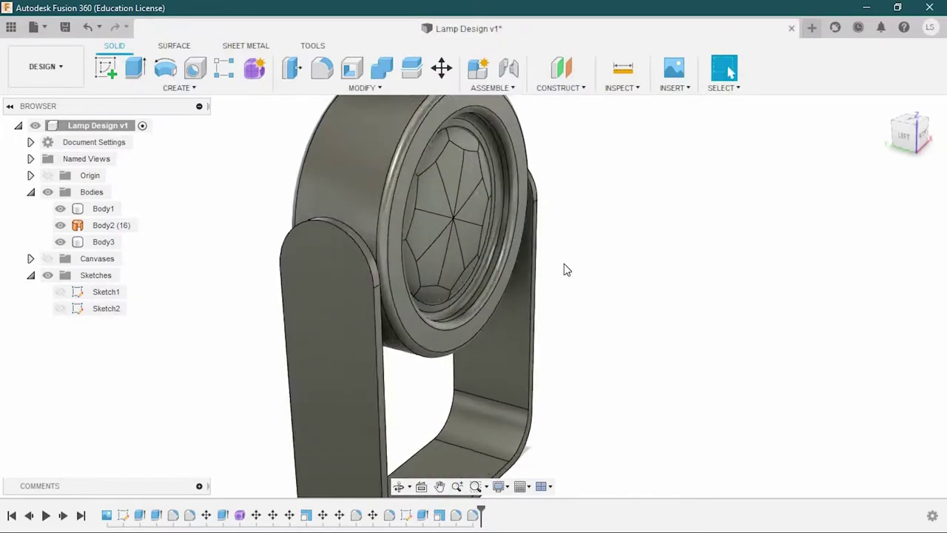
pyautogui.scroll(3, 565, 269)
pyautogui.keyDown('shift'); pyautogui.moveTo(595, 266); pyautogui.dragTo(563, 256, button='middle'); pyautogui.keyUp('shift')
pyautogui.scroll(-3, 563, 257)
pyautogui.scroll(-2, 560, 268)
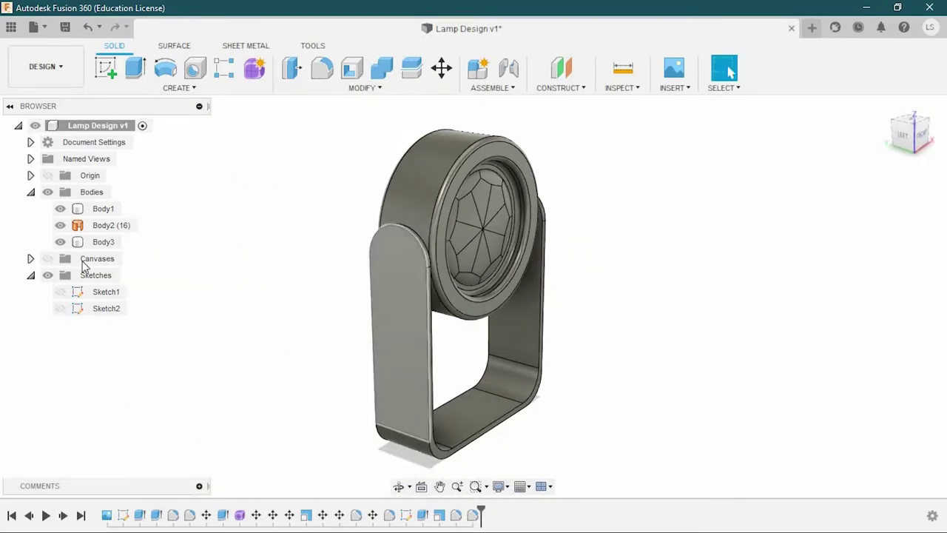
pyautogui.click(47, 259)
pyautogui.click(912, 143)
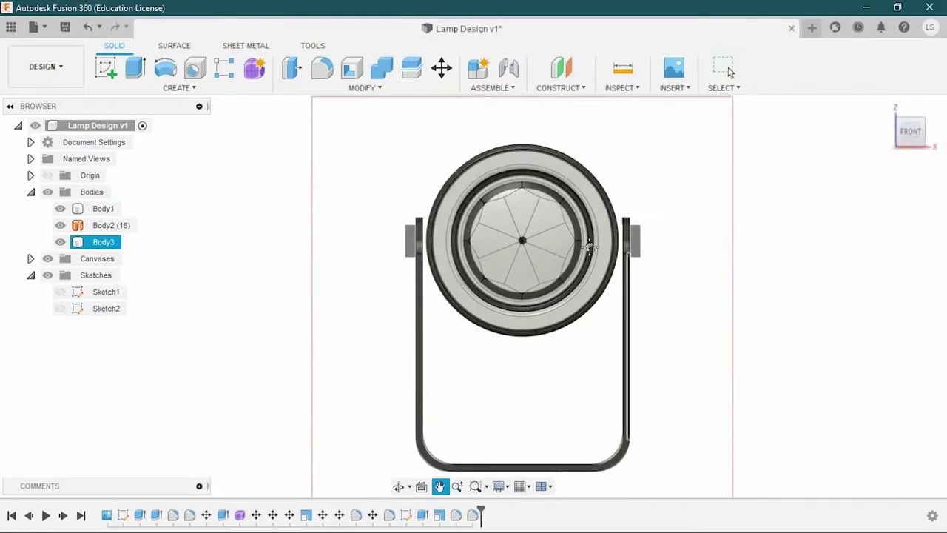
# Sketch a center-diameter circle near the top of the stand arm's outer face
pyautogui.keyDown('shift'); pyautogui.moveTo(323, 269); pyautogui.dragTo(363, 276, button='middle'); pyautogui.keyUp('shift')
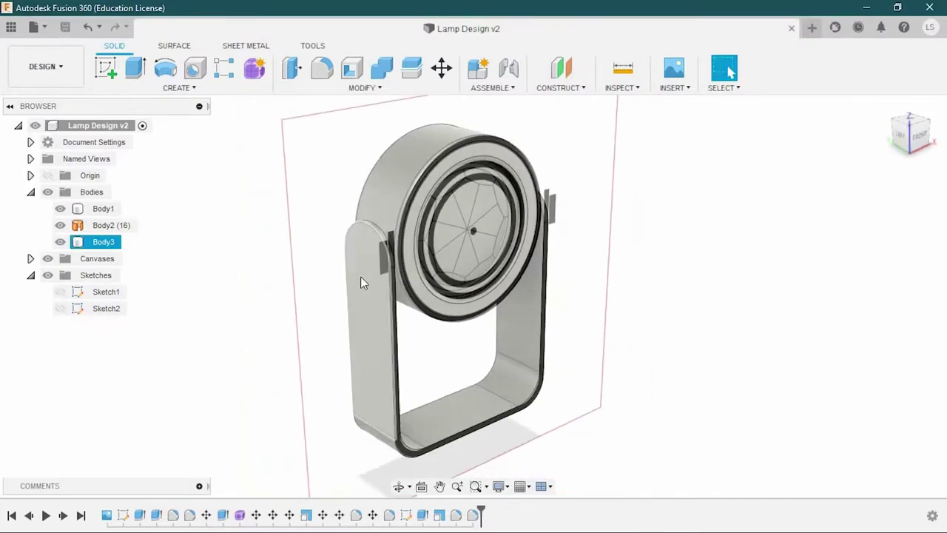
pyautogui.scroll(3, 364, 276)
pyautogui.click(363, 276)
pyautogui.click(107, 68)
pyautogui.click(165, 68)
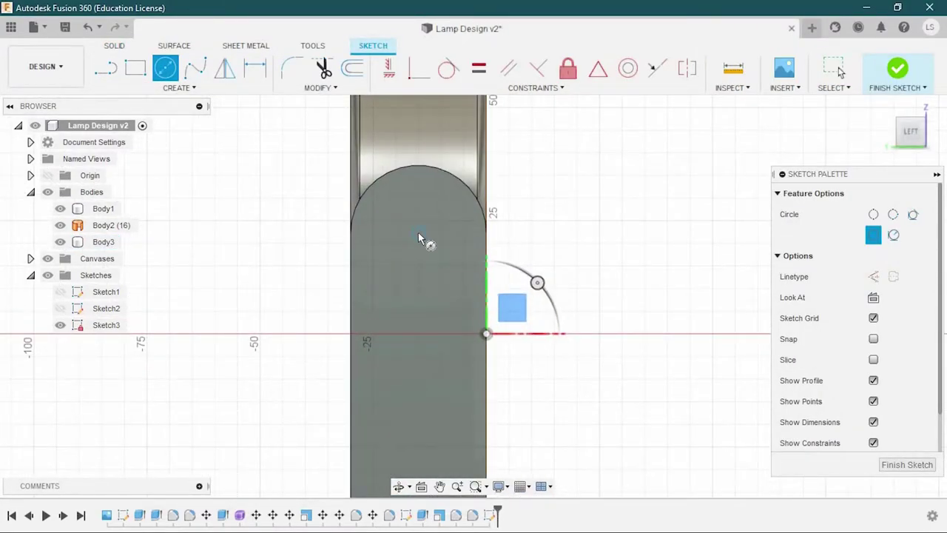
pyautogui.click(418, 233)
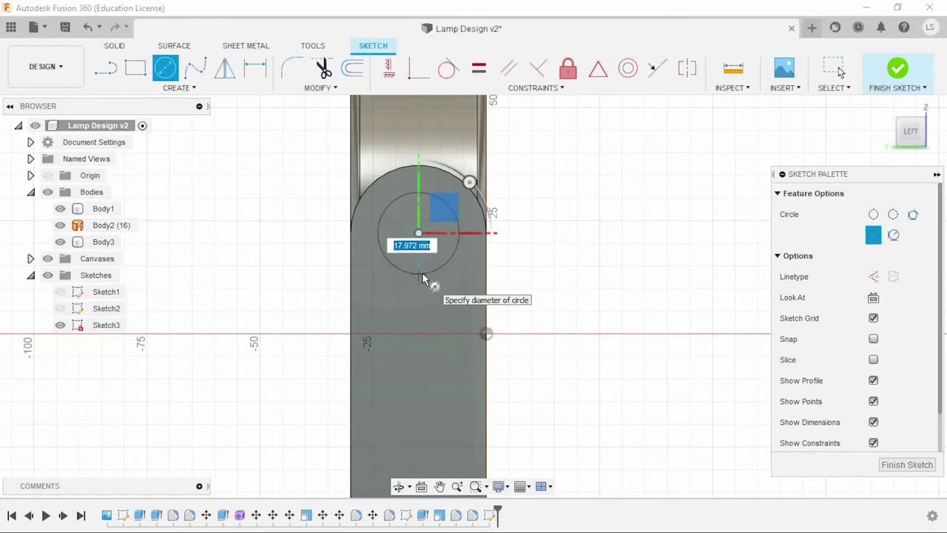
pyautogui.click(419, 275)
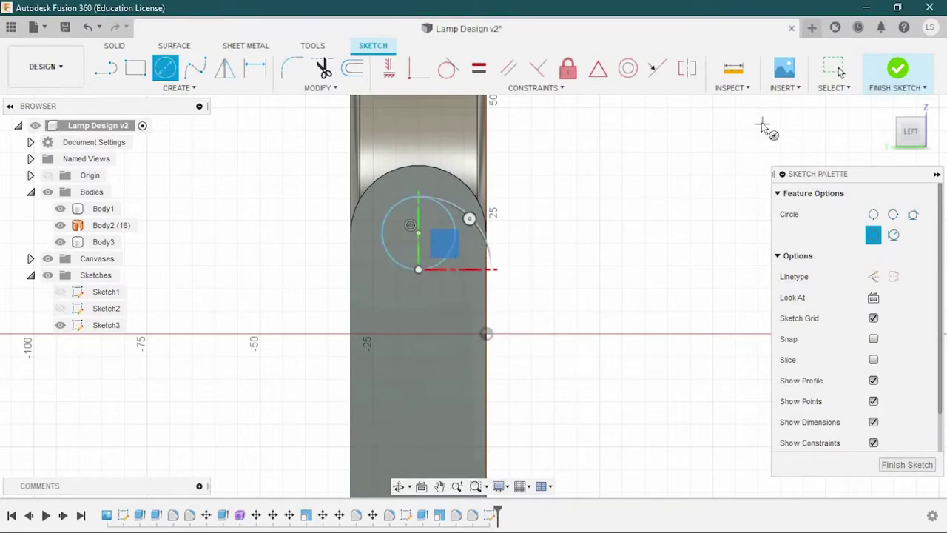
pyautogui.click(893, 77)
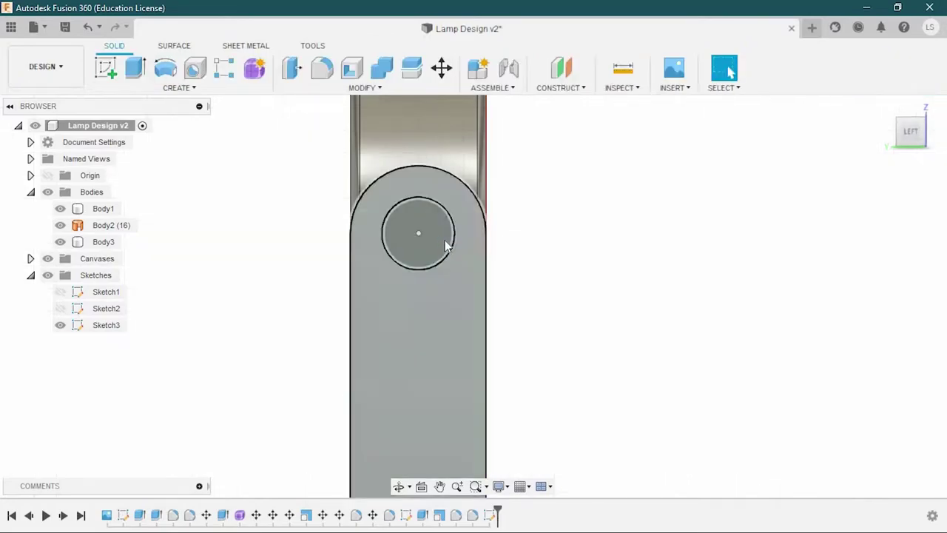
# Extrude the circle 4.50 mm outward as a new body
pyautogui.click(419, 230)
pyautogui.press('e')
pyautogui.scroll(3, 359, 259)
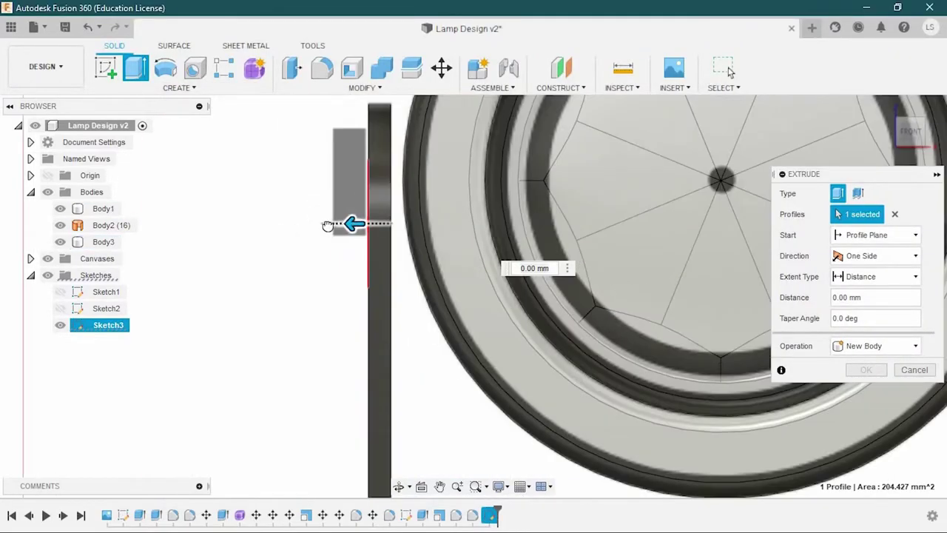
pyautogui.moveTo(338, 222); pyautogui.dragTo(328, 221)
pyautogui.scroll(3, 328, 222)
pyautogui.scroll(2, 325, 222)
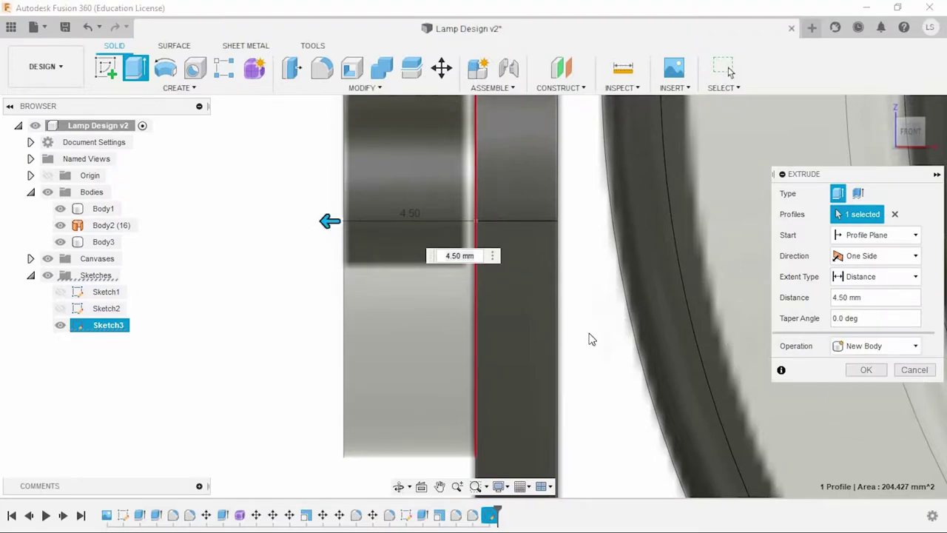
pyautogui.scroll(-2, 507, 273)
pyautogui.click(864, 370)
# Move Body4 5 mm in Z and offset one of its faces by -2 mm
pyautogui.scroll(-2, 317, 228)
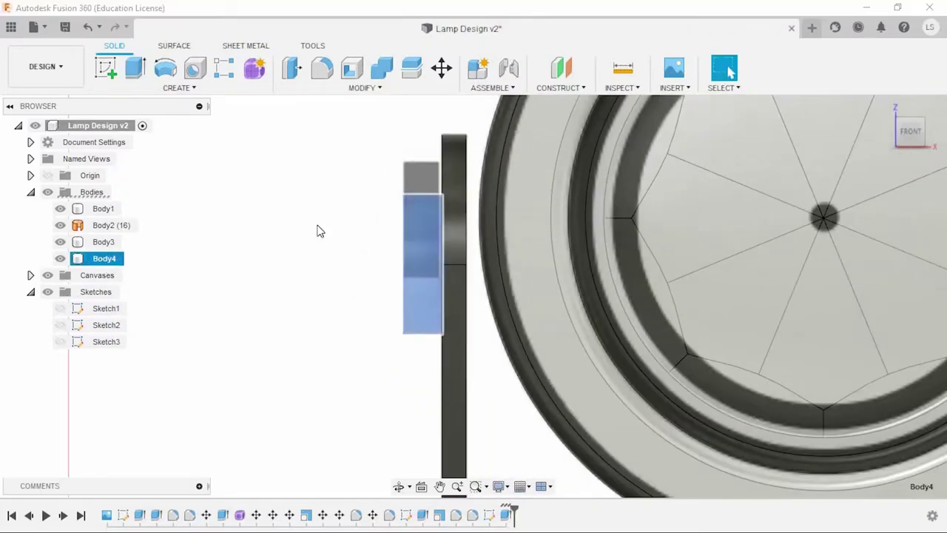
pyautogui.press('m')
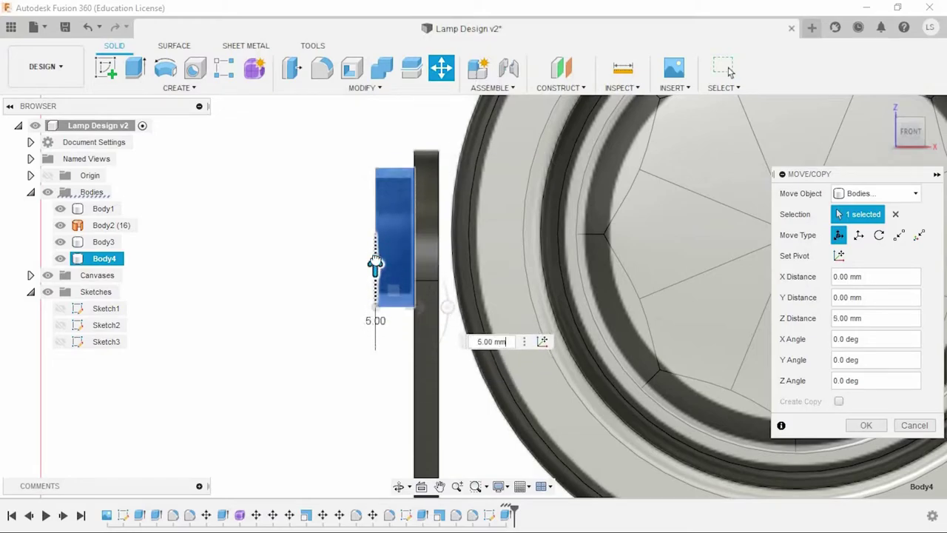
pyautogui.press('Return')
pyautogui.click(394, 226)
pyautogui.scroll(3, 392, 225)
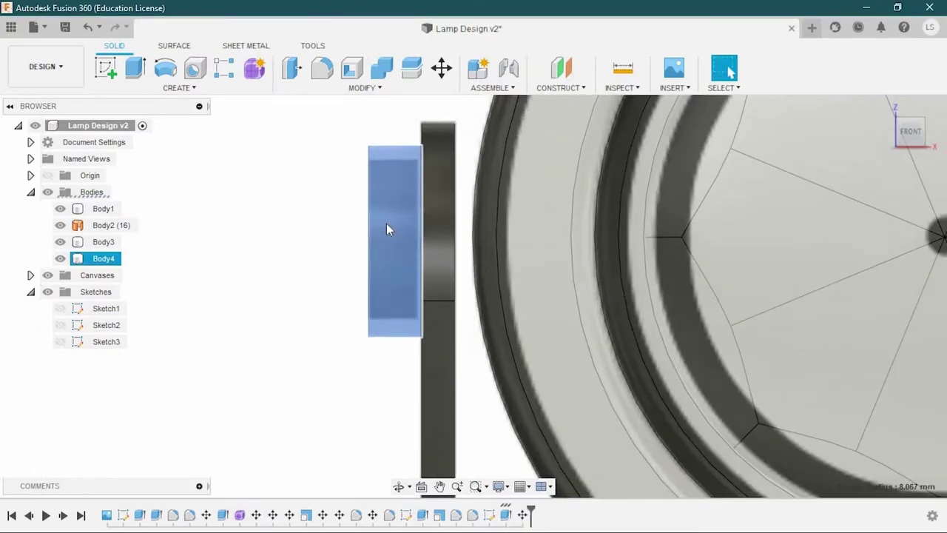
pyautogui.press('q')
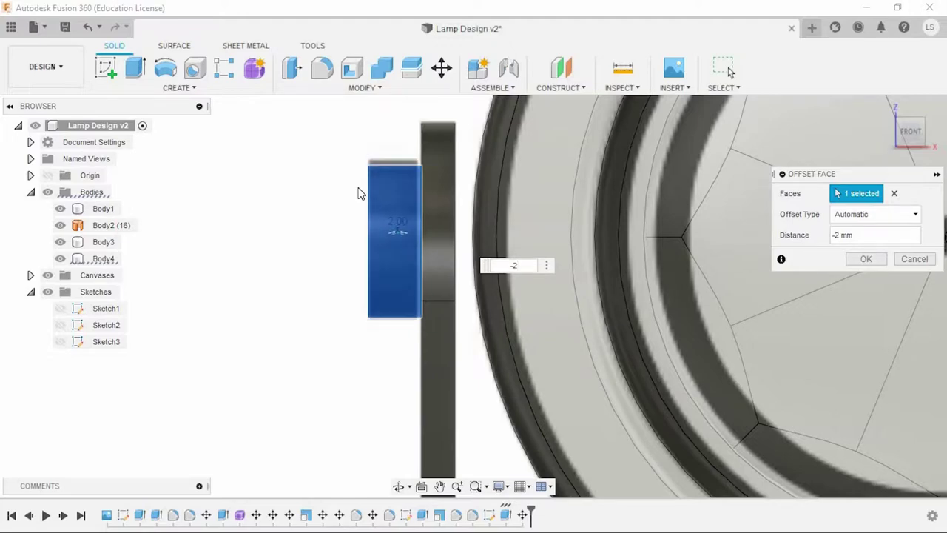
pyautogui.press('Return')
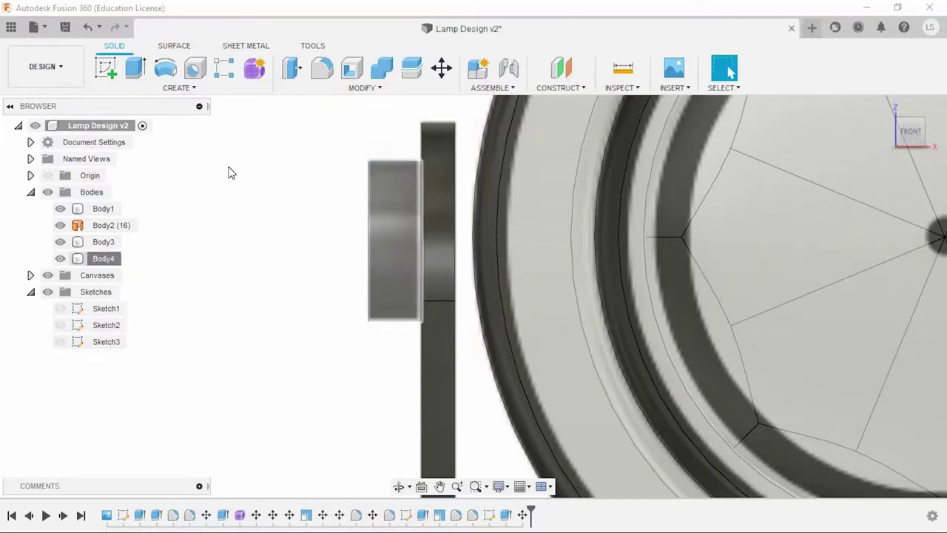
# Nudge Body4 0.4 mm along Z against the stand arm
pyautogui.press('m')
pyautogui.scroll(2, 366, 274)
pyautogui.scroll(3, 365, 326)
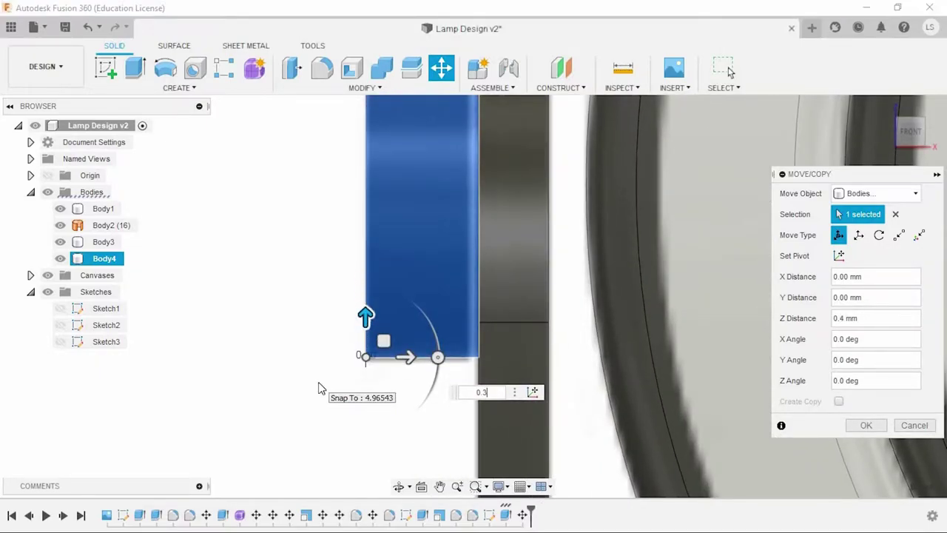
pyautogui.click(866, 425)
pyautogui.scroll(-5, 489, 333)
# Orbit to a near-front view and select the knob's end face
pyautogui.keyDown('shift'); pyautogui.moveTo(410, 334); pyautogui.dragTo(100, 296, button='middle'); pyautogui.keyUp('shift')
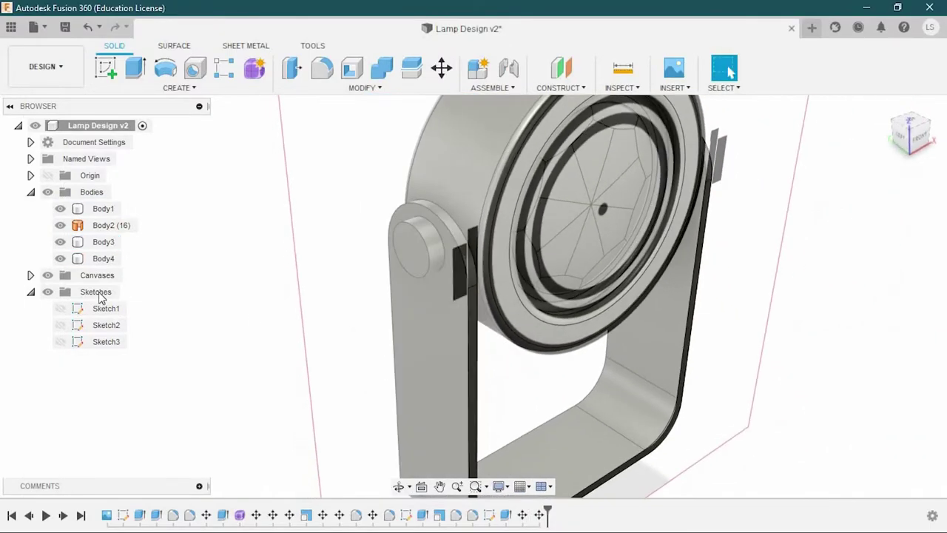
pyautogui.moveTo(356, 322)
pyautogui.keyDown('shift'); pyautogui.mouseDown(button='middle')
pyautogui.moveTo(307, 303)
pyautogui.moveTo(316, 309)
pyautogui.moveTo(304, 311)
pyautogui.moveTo(404, 244)
pyautogui.moveTo(425, 253)
pyautogui.mouseUp(button='middle'); pyautogui.keyUp('shift')
pyautogui.scroll(3, 412, 235)
pyautogui.scroll(1, 413, 237)
pyautogui.press('Escape')
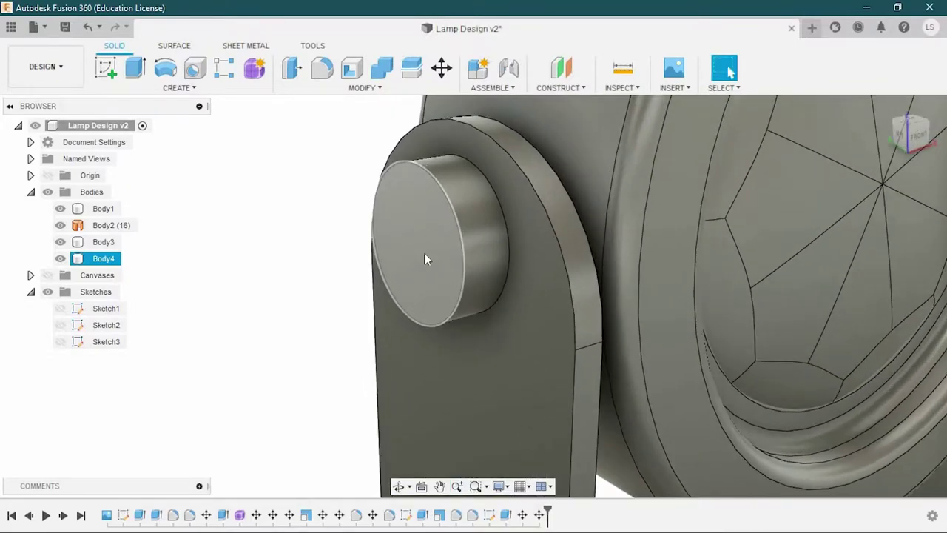
pyautogui.click(425, 253)
pyautogui.press('e')
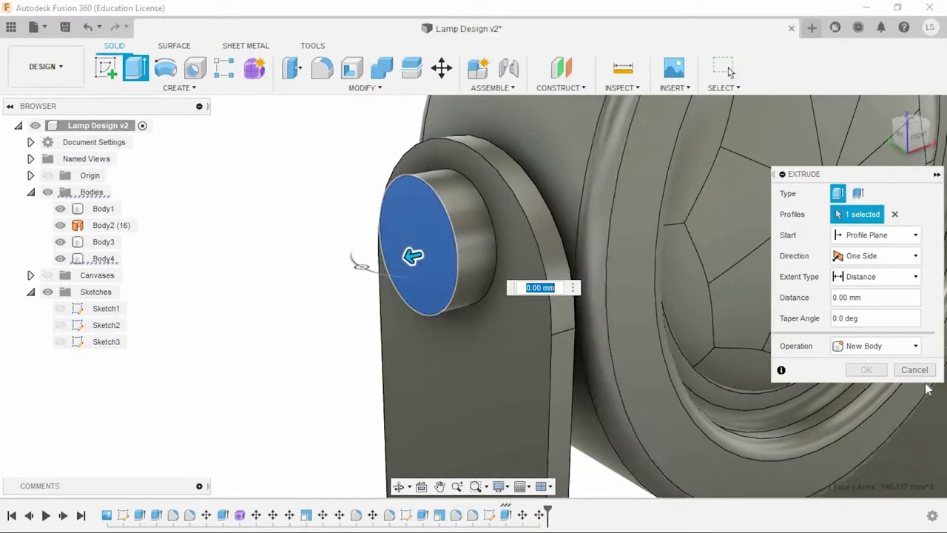
pyautogui.press('Escape')
# Hide both lamp head bodies to expose the stand's support arms
pyautogui.click(59, 209)
pyautogui.click(60, 225)
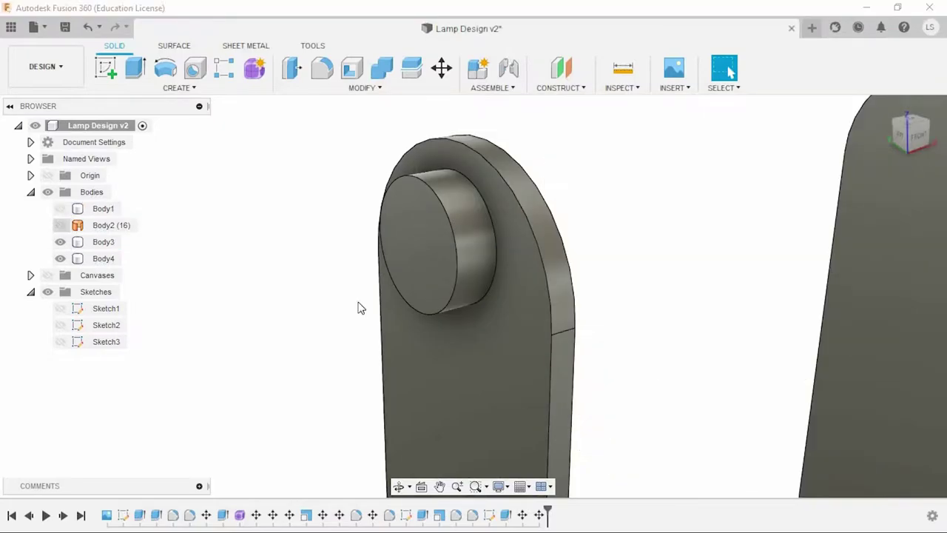
pyautogui.keyDown('shift'); pyautogui.moveTo(358, 308); pyautogui.dragTo(244, 304, button='middle'); pyautogui.keyUp('shift')
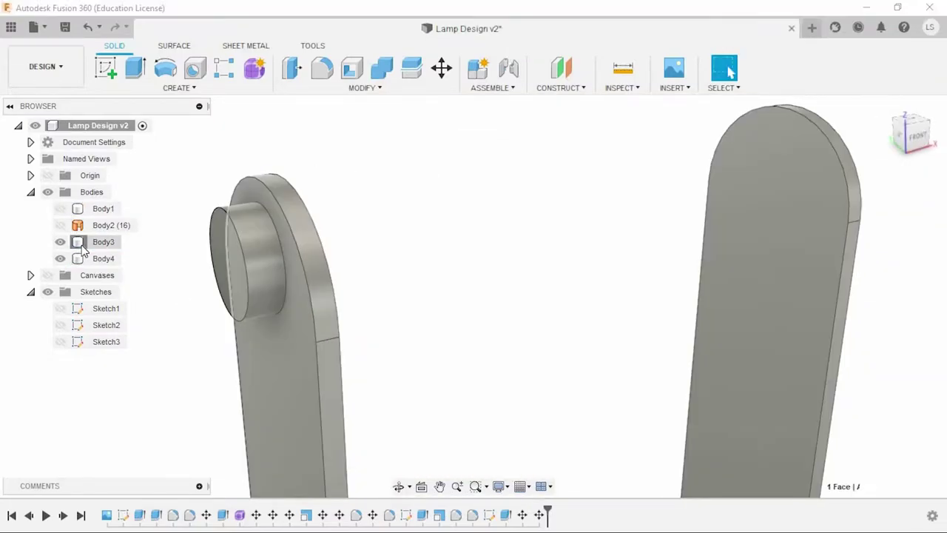
pyautogui.click(60, 242)
pyautogui.click(60, 242)
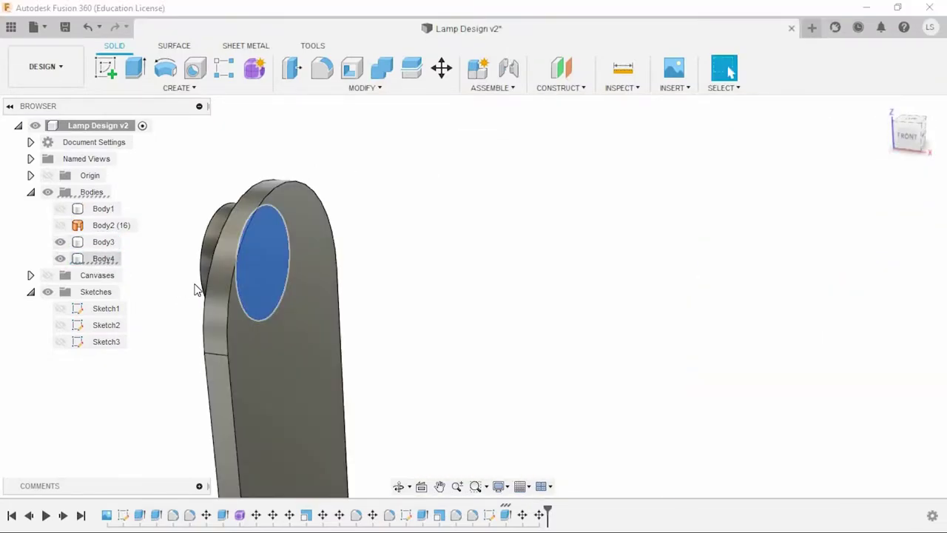
# Join-extrude the knob face 18 mm into a pin through the arm, then hide the bracket
pyautogui.click(139, 73)
pyautogui.moveTo(276, 285)
pyautogui.mouseDown()
pyautogui.moveTo(419, 296)
pyautogui.moveTo(404, 298)
pyautogui.mouseUp()
pyautogui.scroll(5, 419, 298)
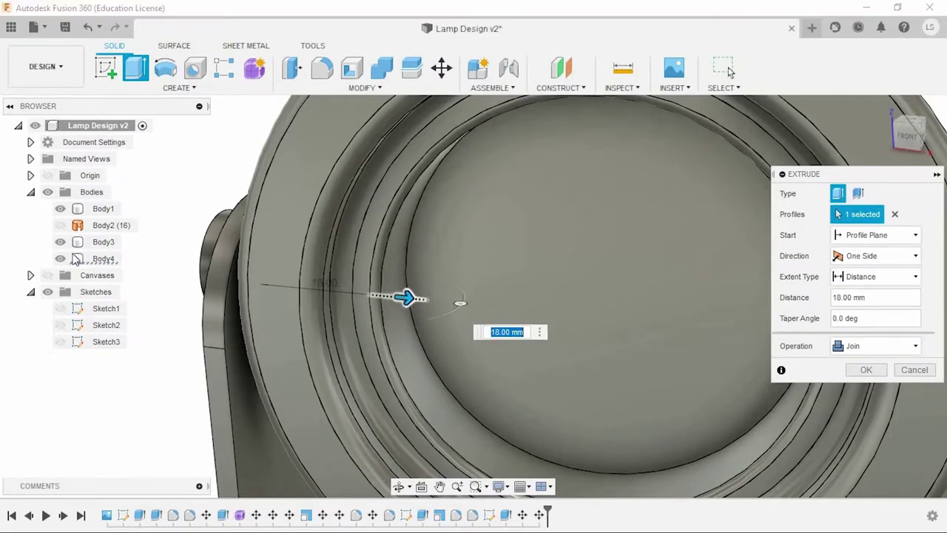
pyautogui.click(61, 242)
pyautogui.click(866, 370)
pyautogui.scroll(-3, 521, 301)
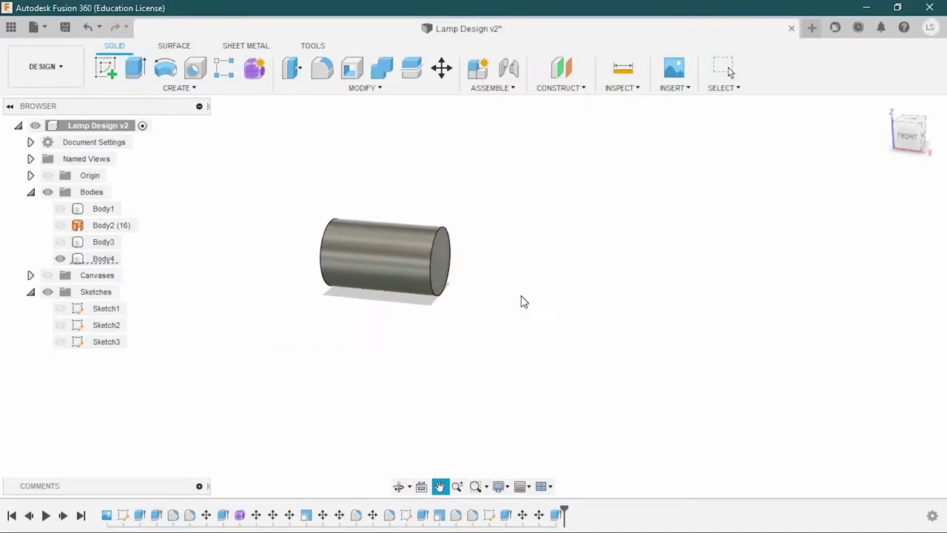
# Create a midplane between the inner faces of the two stand arms
pyautogui.click(60, 242)
pyautogui.click(398, 320)
pyautogui.keyDown('ctrl'); pyautogui.click(741, 395); pyautogui.keyUp('ctrl')
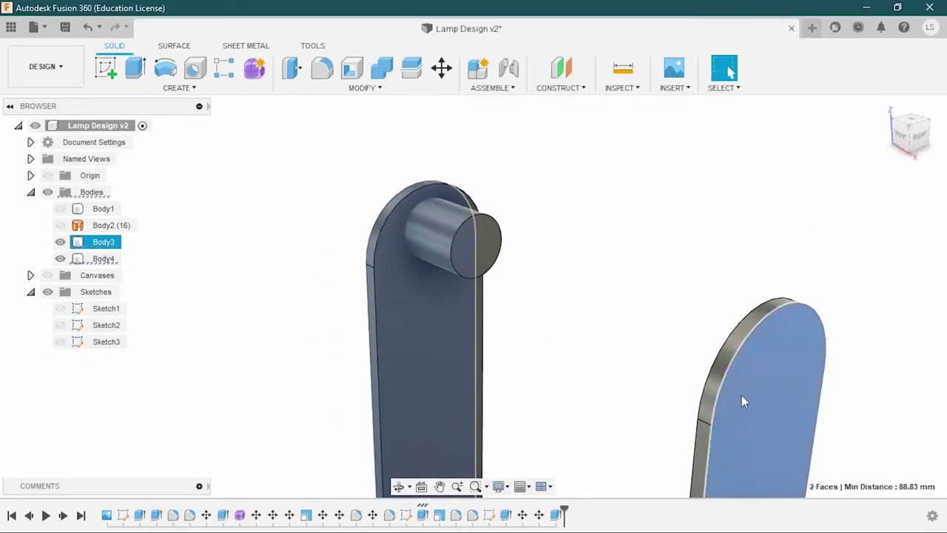
pyautogui.click(581, 87)
pyautogui.click(577, 147)
pyautogui.press('Return')
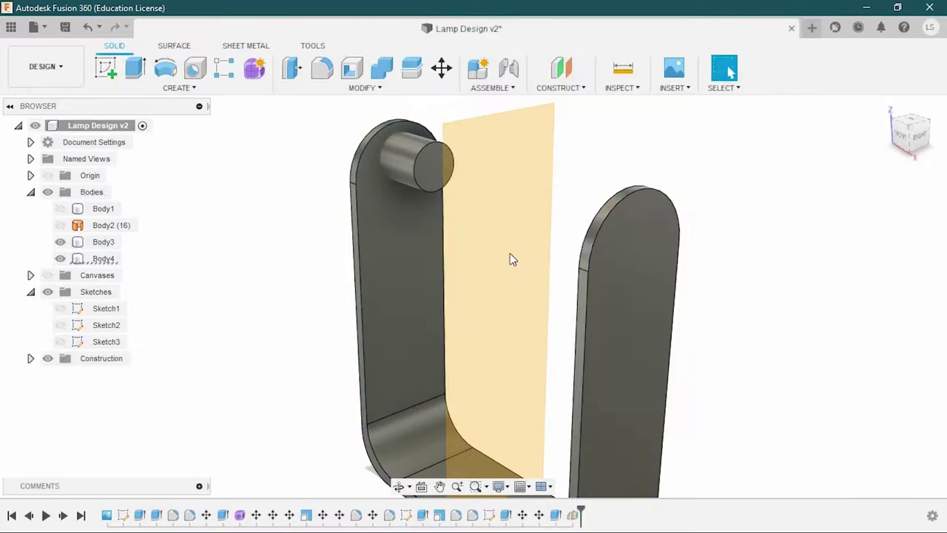
pyautogui.keyDown('shift'); pyautogui.moveTo(510, 253); pyautogui.dragTo(537, 259, button='middle'); pyautogui.keyUp('shift')
# Mirror the Body4 pin about the midplane to create Body5
pyautogui.click(417, 222)
pyautogui.click(177, 87)
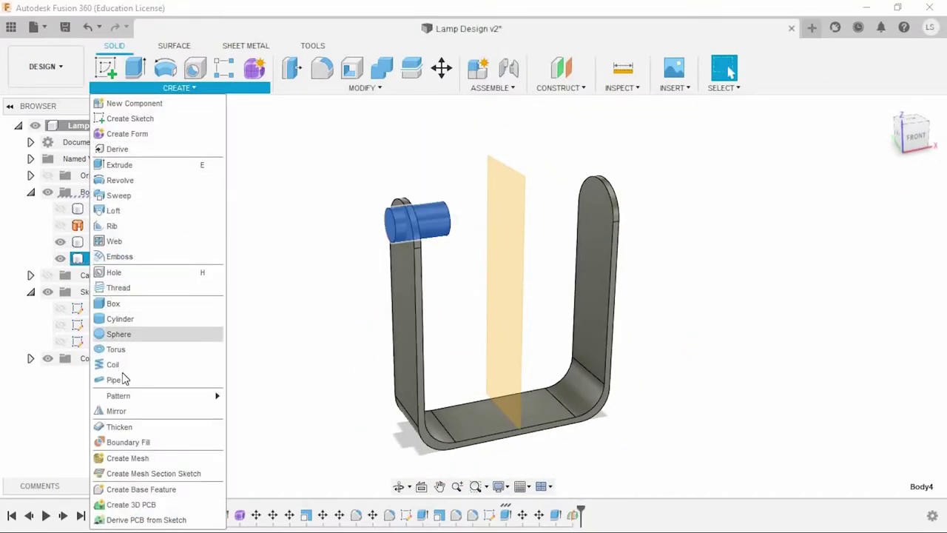
pyautogui.click(122, 409)
pyautogui.click(545, 230)
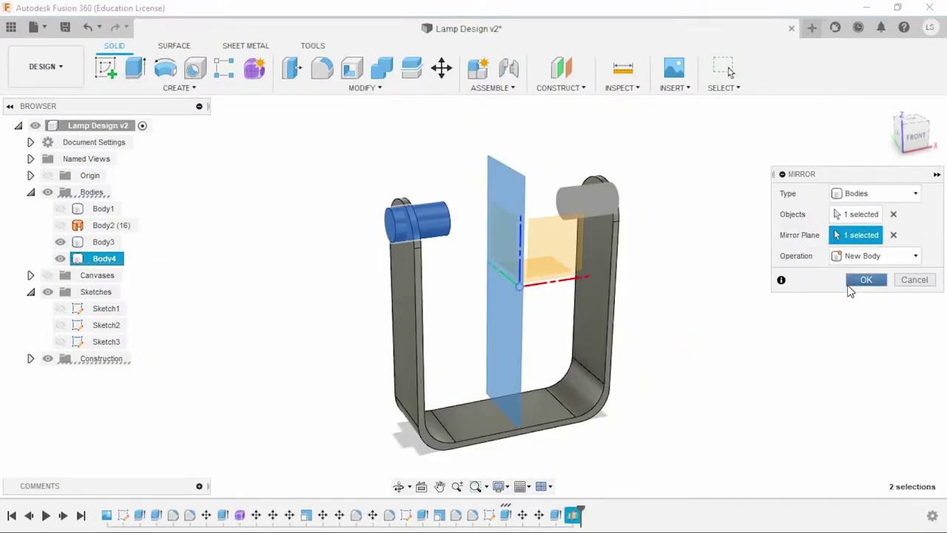
pyautogui.click(858, 282)
# Hide the midplane and show Body1 and Body2 again
pyautogui.click(48, 375)
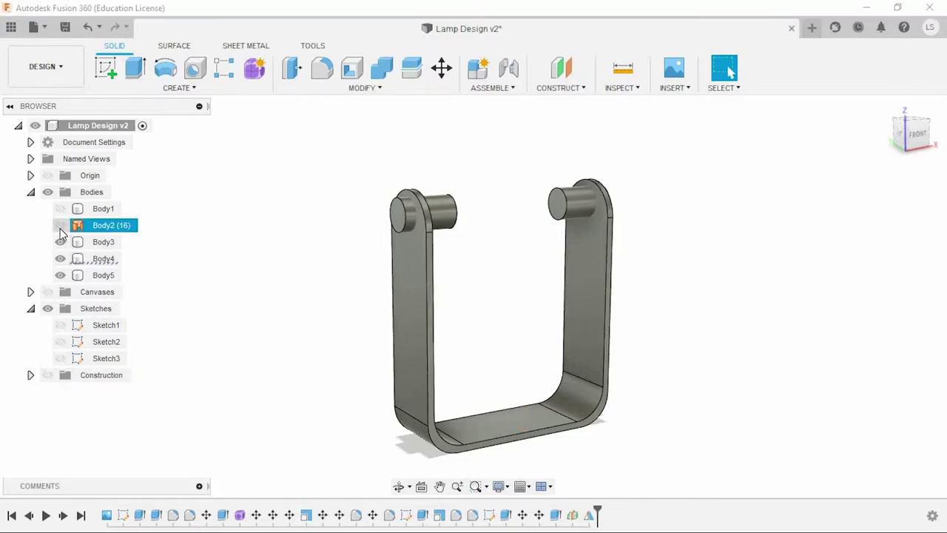
pyautogui.click(60, 225)
pyautogui.click(60, 209)
pyautogui.moveTo(300, 271)
pyautogui.keyDown('shift'); pyautogui.mouseDown(button='middle')
pyautogui.moveTo(319, 294)
pyautogui.moveTo(281, 296)
pyautogui.moveTo(338, 308)
pyautogui.mouseUp(button='middle'); pyautogui.keyUp('shift')
# Start a Form T-spline cylinder placed on the left pin's end face
pyautogui.scroll(2, 348, 318)
pyautogui.scroll(2, 378, 281)
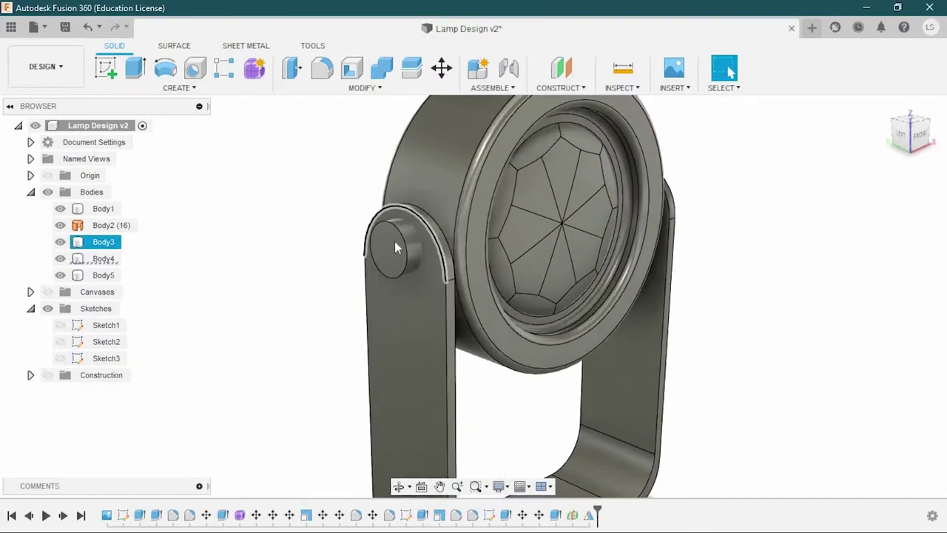
pyautogui.scroll(2, 395, 248)
pyautogui.click(385, 255)
pyautogui.click(253, 71)
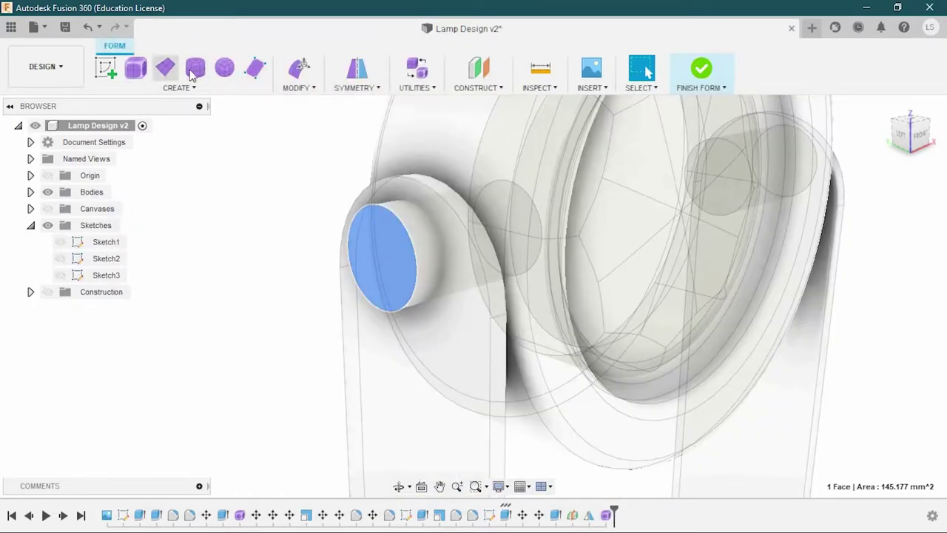
pyautogui.click(195, 69)
pyautogui.click(668, 209)
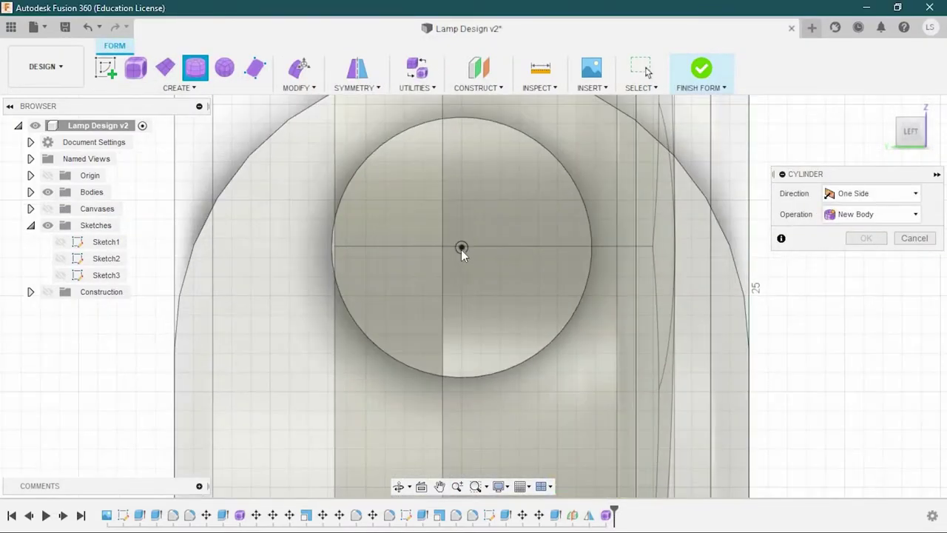
# Size the T-spline cylinder to 13.596 mm diameter and 21 mm length
pyautogui.click(545, 349)
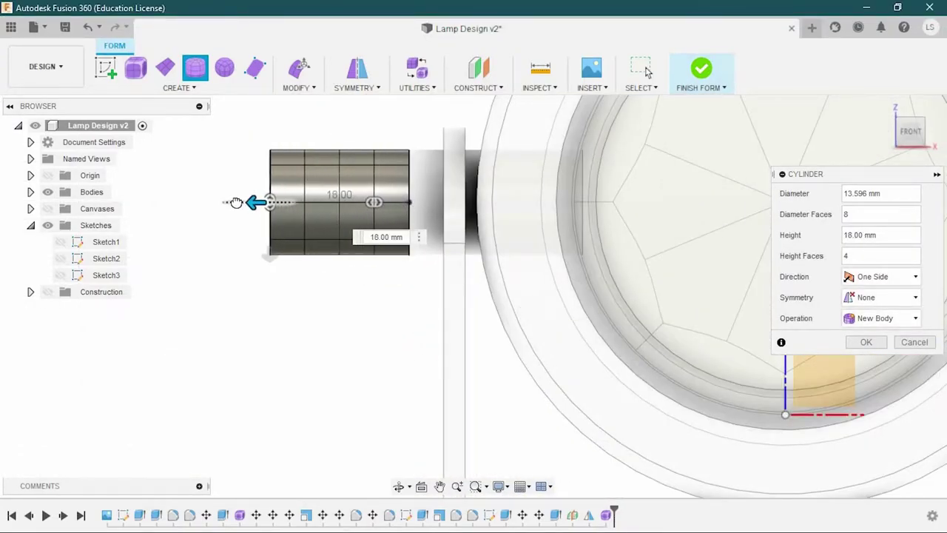
pyautogui.moveTo(209, 203); pyautogui.dragTo(201, 203)
pyautogui.keyDown('shift'); pyautogui.moveTo(214, 250); pyautogui.dragTo(404, 313, button='middle'); pyautogui.keyUp('shift')
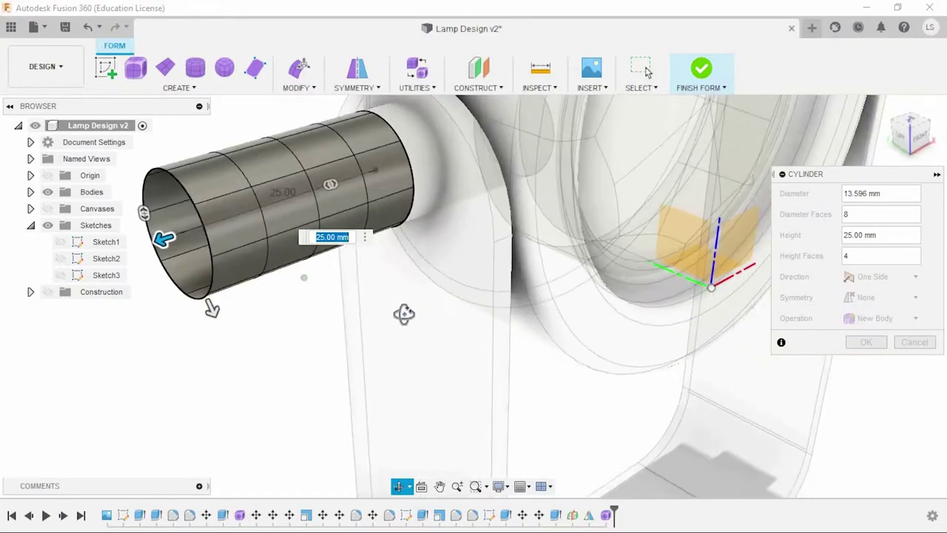
pyautogui.moveTo(219, 259); pyautogui.dragTo(208, 266)
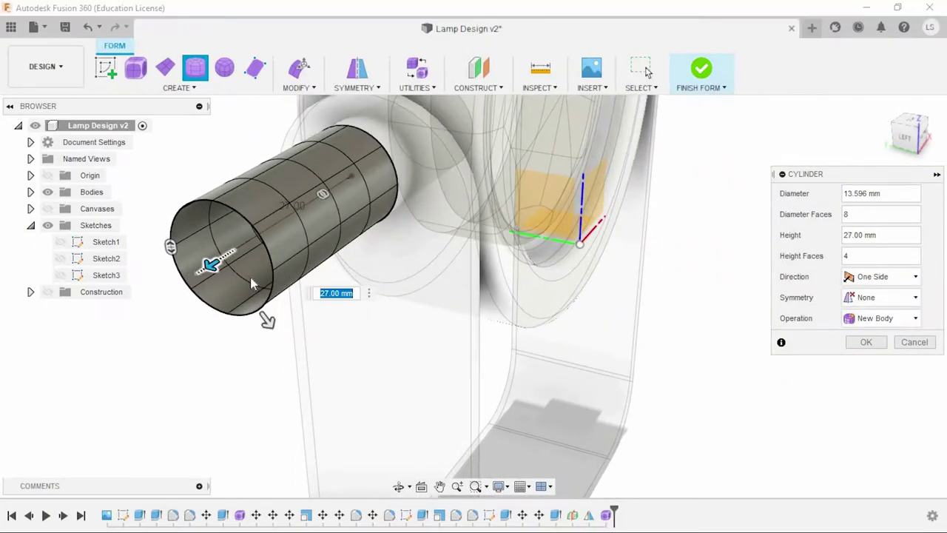
pyautogui.moveTo(208, 265)
pyautogui.keyDown('shift'); pyautogui.mouseDown(button='middle')
pyautogui.moveTo(250, 343)
pyautogui.moveTo(266, 345)
pyautogui.moveTo(171, 251)
pyautogui.moveTo(190, 244)
pyautogui.moveTo(304, 261)
pyautogui.mouseUp(button='middle'); pyautogui.keyUp('shift')
pyautogui.moveTo(302, 261); pyautogui.dragTo(317, 265)
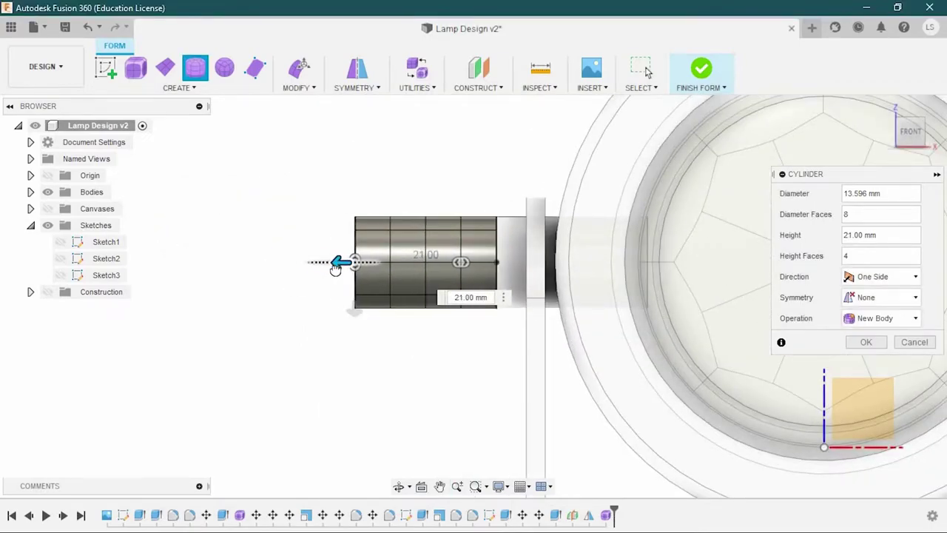
pyautogui.moveTo(336, 268)
pyautogui.keyDown('shift'); pyautogui.mouseDown(button='middle')
pyautogui.moveTo(393, 321)
pyautogui.moveTo(324, 254)
pyautogui.mouseUp(button='middle'); pyautogui.keyUp('shift')
pyautogui.press('Return')
# Apply Fill Hole to the cylinder's outer rim edge
pyautogui.scroll(2, 323, 254)
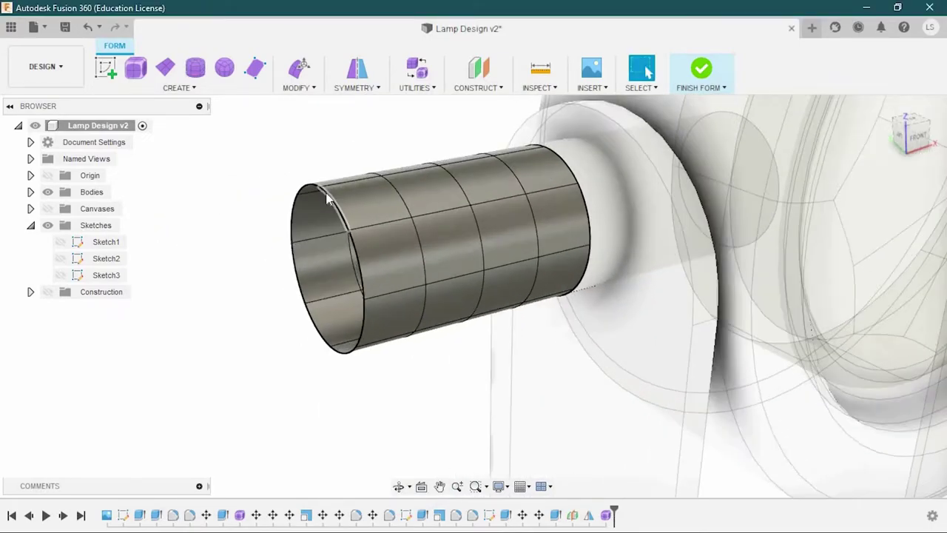
pyautogui.scroll(1, 327, 198)
pyautogui.click(328, 198)
pyautogui.click(300, 89)
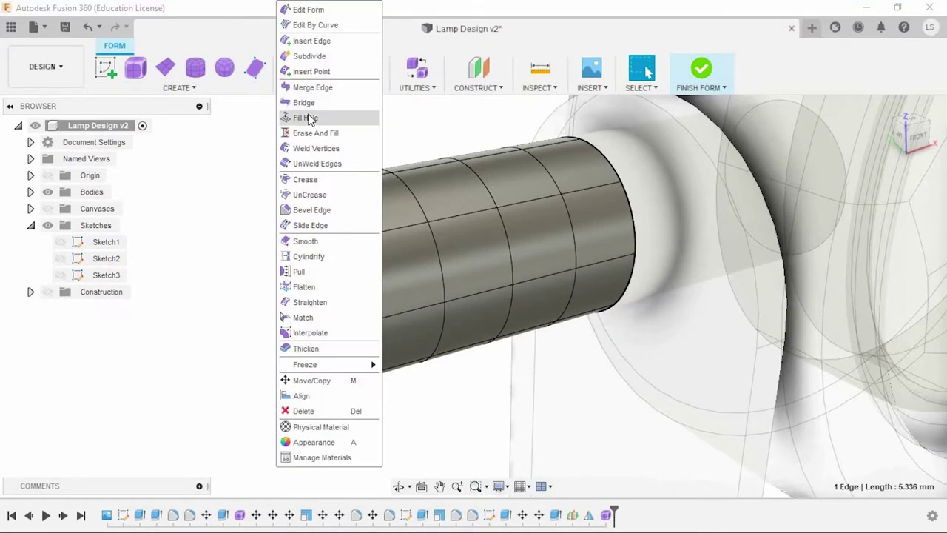
pyautogui.click(311, 120)
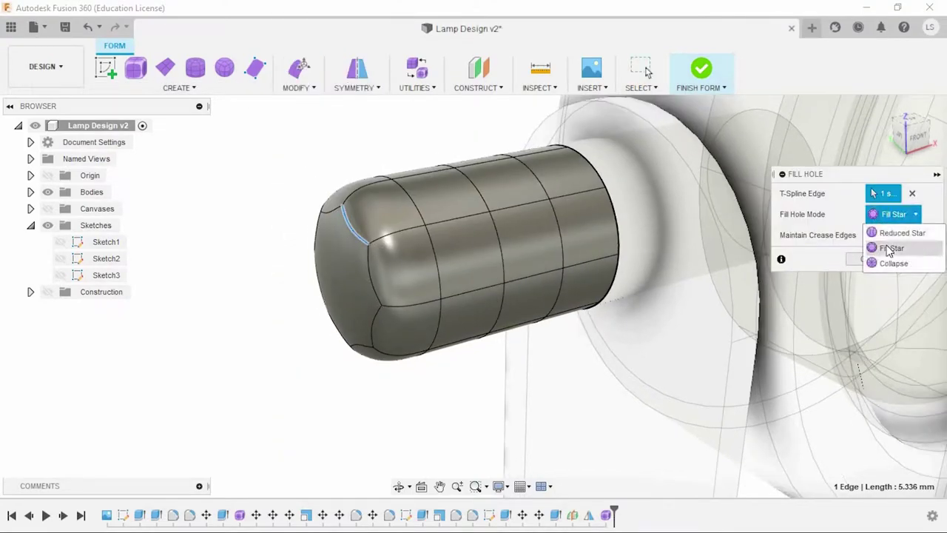
pyautogui.keyDown('shift'); pyautogui.moveTo(675, 280); pyautogui.dragTo(898, 233, button='middle'); pyautogui.keyUp('shift')
pyautogui.moveTo(328, 319)
pyautogui.keyDown('shift'); pyautogui.mouseDown(button='middle')
pyautogui.moveTo(296, 311)
pyautogui.moveTo(327, 324)
pyautogui.moveTo(346, 314)
pyautogui.mouseUp(button='middle'); pyautogui.keyUp('shift')
# Compare the Fill Hole modes and keep Fill Star for a domed cap
pyautogui.click(898, 215)
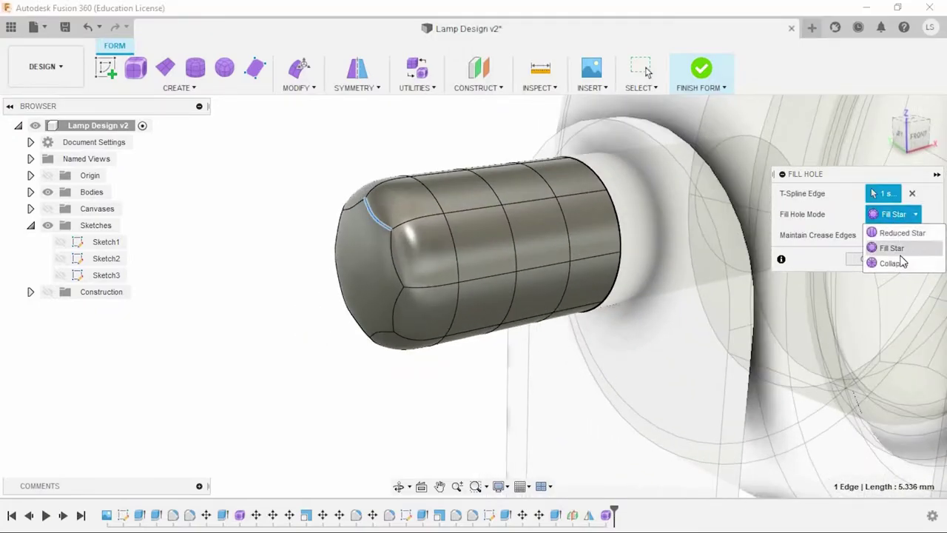
pyautogui.moveTo(369, 287)
pyautogui.keyDown('shift'); pyautogui.mouseDown(button='middle')
pyautogui.moveTo(284, 299)
pyautogui.moveTo(337, 318)
pyautogui.mouseUp(button='middle'); pyautogui.keyUp('shift')
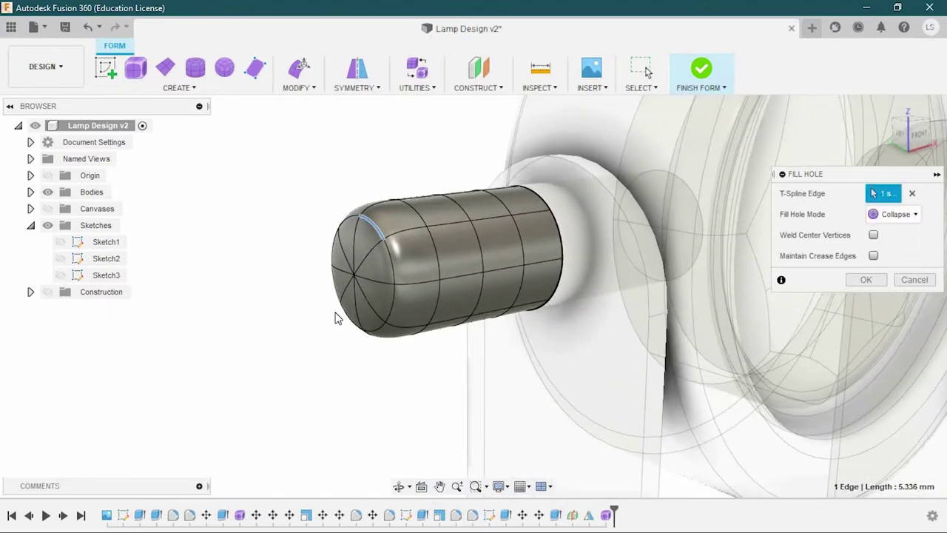
pyautogui.click(903, 219)
pyautogui.keyDown('shift'); pyautogui.moveTo(466, 280); pyautogui.dragTo(376, 376, button='middle'); pyautogui.keyUp('shift')
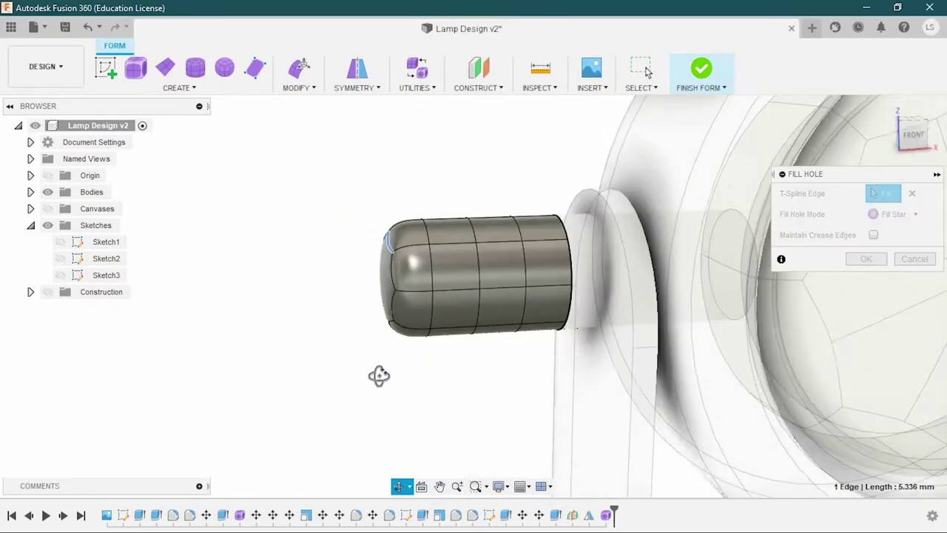
pyautogui.click(857, 263)
pyautogui.scroll(3, 481, 264)
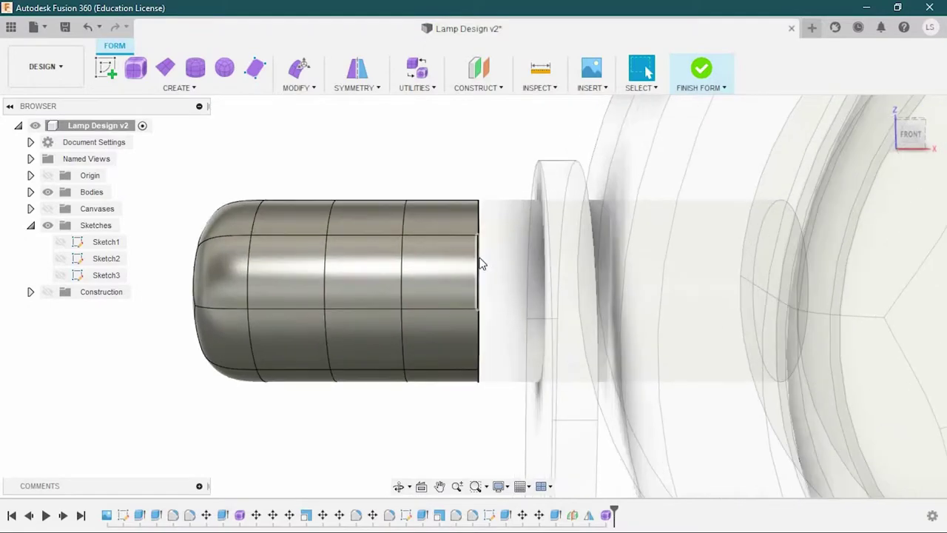
# Slide the rim edge loop toward the cap to shorten the cylinder
pyautogui.doubleClick(489, 264)
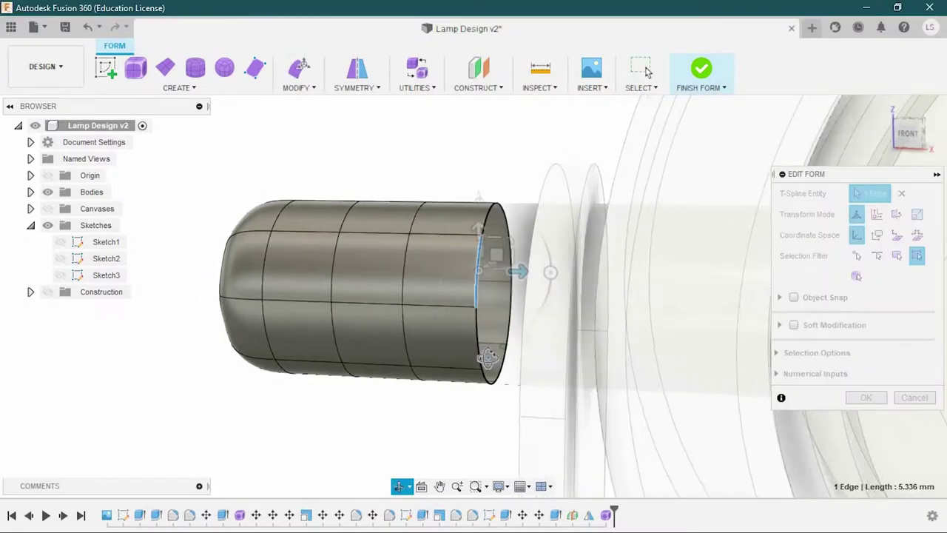
pyautogui.keyDown('shift'); pyautogui.moveTo(489, 264); pyautogui.dragTo(491, 231, button='middle'); pyautogui.keyUp('shift')
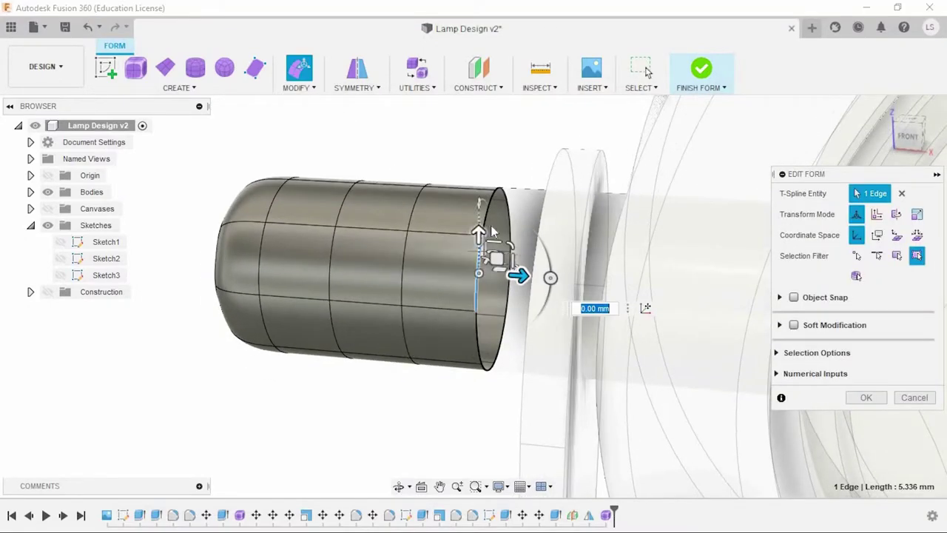
pyautogui.keyDown('shift'); pyautogui.click(496, 359); pyautogui.keyUp('shift')
pyautogui.keyDown('shift'); pyautogui.moveTo(501, 353); pyautogui.dragTo(477, 344, button='middle'); pyautogui.keyUp('shift')
pyautogui.keyDown('shift'); pyautogui.click(571, 285); pyautogui.keyUp('shift')
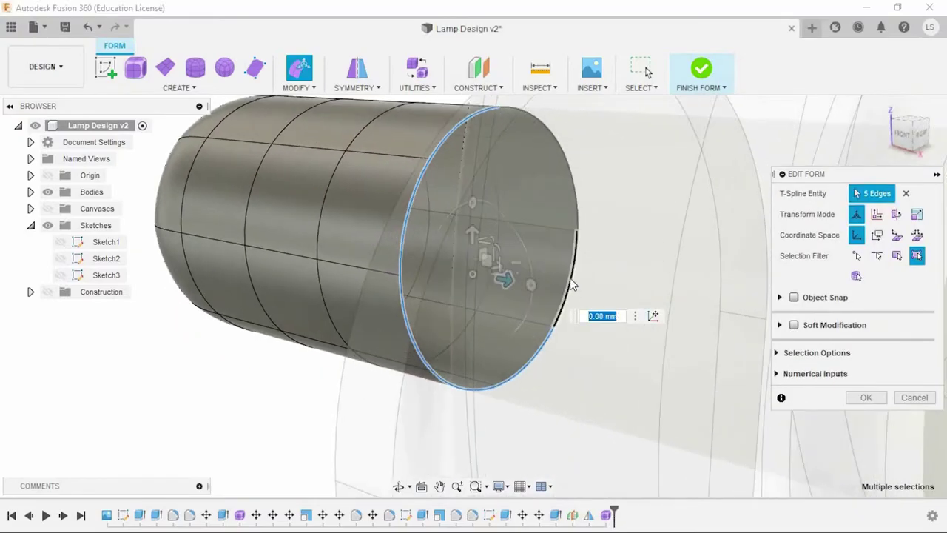
pyautogui.keyDown('shift'); pyautogui.click(538, 140); pyautogui.keyUp('shift')
pyautogui.keyDown('shift'); pyautogui.moveTo(538, 140); pyautogui.dragTo(545, 276, button='middle'); pyautogui.keyUp('shift')
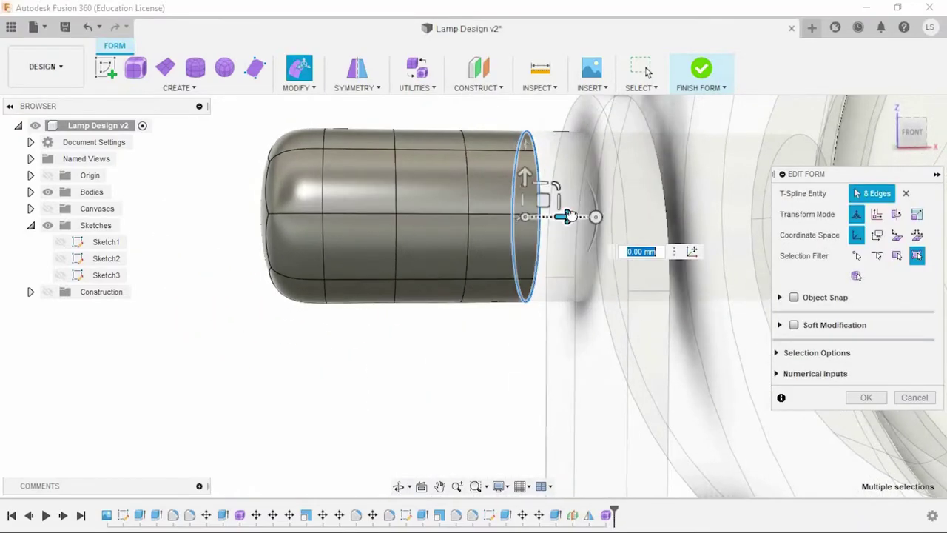
pyautogui.moveTo(546, 215)
pyautogui.mouseDown()
pyautogui.moveTo(471, 215)
pyautogui.moveTo(491, 219)
pyautogui.mouseUp()
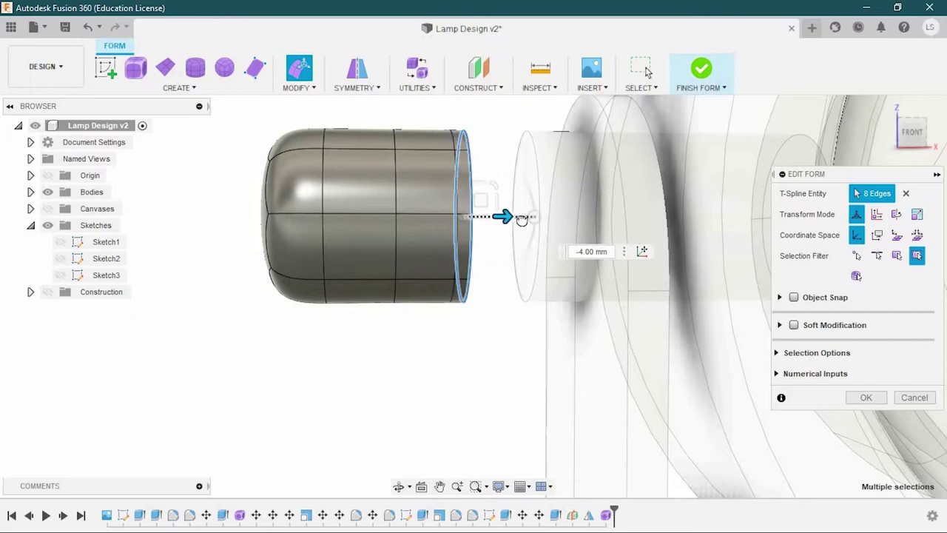
pyautogui.keyDown('shift'); pyautogui.moveTo(522, 218); pyautogui.dragTo(482, 295, button='middle'); pyautogui.keyUp('shift')
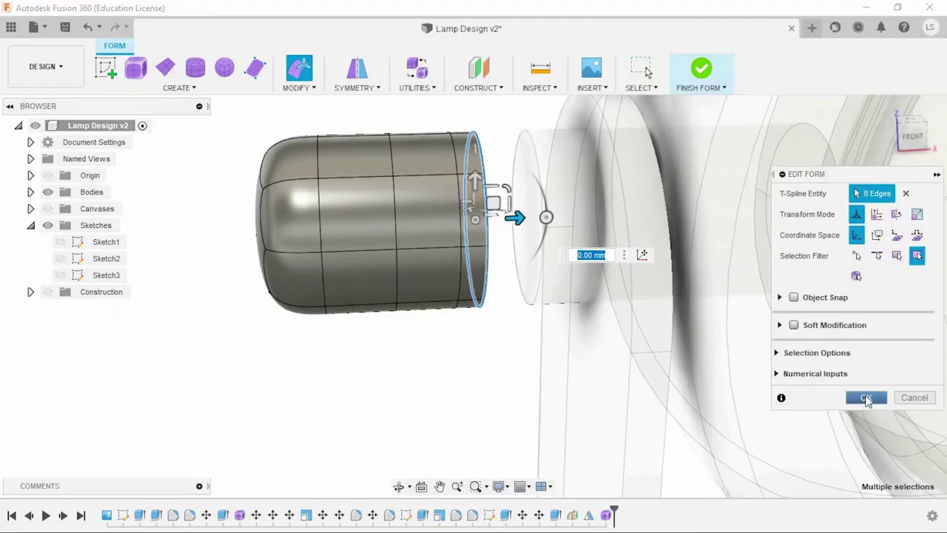
pyautogui.click(867, 400)
# Delete the faces on the cylinder's right half, leaving a shallow dome
pyautogui.moveTo(446, 397)
pyautogui.keyDown('shift'); pyautogui.mouseDown(button='middle')
pyautogui.moveTo(382, 359)
pyautogui.moveTo(444, 389)
pyautogui.moveTo(401, 374)
pyautogui.moveTo(440, 382)
pyautogui.moveTo(437, 364)
pyautogui.moveTo(418, 373)
pyautogui.mouseUp(button='middle'); pyautogui.keyUp('shift')
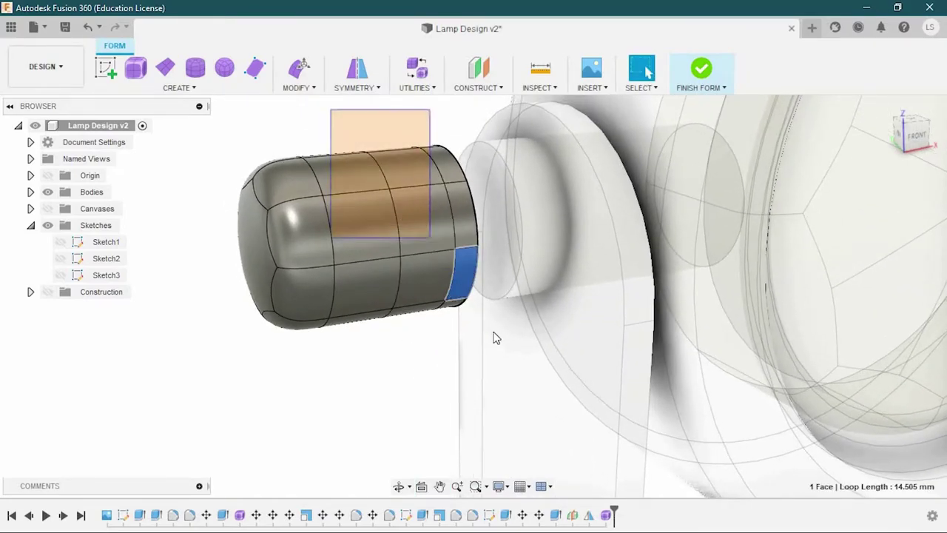
pyautogui.moveTo(496, 338); pyautogui.dragTo(459, 340)
pyautogui.moveTo(460, 157); pyautogui.dragTo(633, 479)
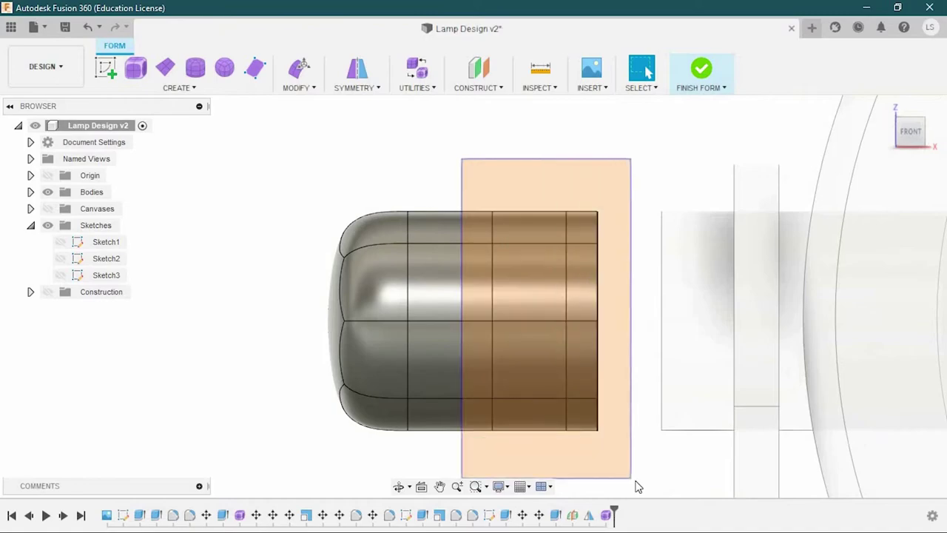
pyautogui.press('Delete')
pyautogui.scroll(-2, 470, 222)
pyautogui.moveTo(514, 264)
pyautogui.mouseDown()
pyautogui.moveTo(427, 229)
pyautogui.moveTo(461, 243)
pyautogui.moveTo(391, 237)
pyautogui.moveTo(453, 223)
pyautogui.mouseUp()
pyautogui.press('Escape')
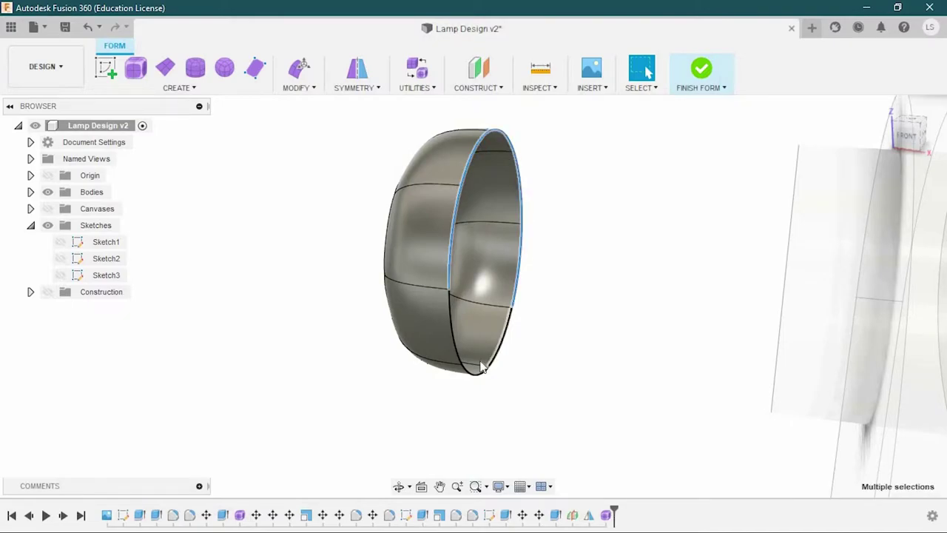
# Pull the rim edge loop back 0.50 mm and finish the form as Body6
pyautogui.press('e')
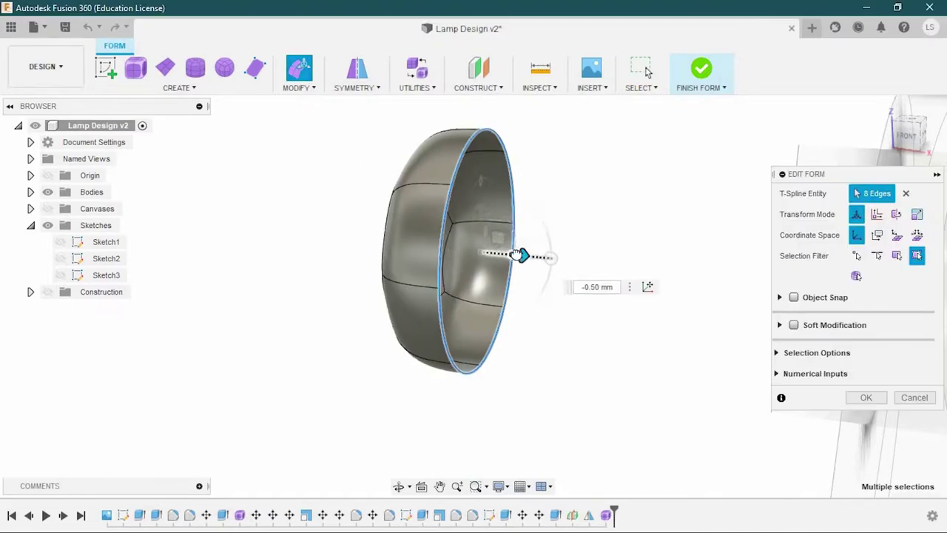
pyautogui.keyDown('shift'); pyautogui.moveTo(440, 217); pyautogui.dragTo(513, 246, button='middle'); pyautogui.keyUp('shift')
pyautogui.moveTo(514, 247); pyautogui.dragTo(507, 245)
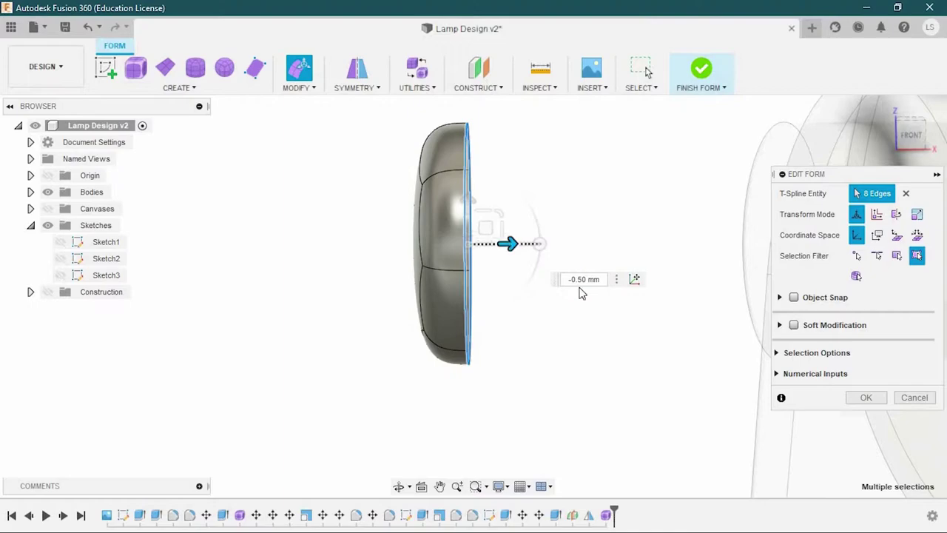
pyautogui.click(876, 402)
pyautogui.click(675, 77)
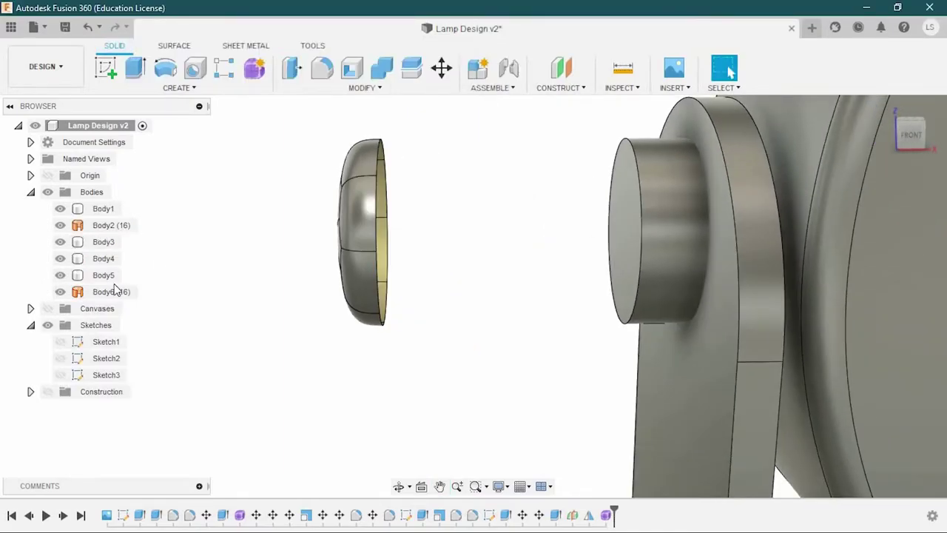
# Move Body6 about 17.80 mm along X toward the knob
pyautogui.click(339, 156)
pyautogui.press('m')
pyautogui.moveTo(380, 345)
pyautogui.mouseDown()
pyautogui.moveTo(636, 361)
pyautogui.moveTo(579, 353)
pyautogui.mouseUp()
pyautogui.scroll(3, 630, 328)
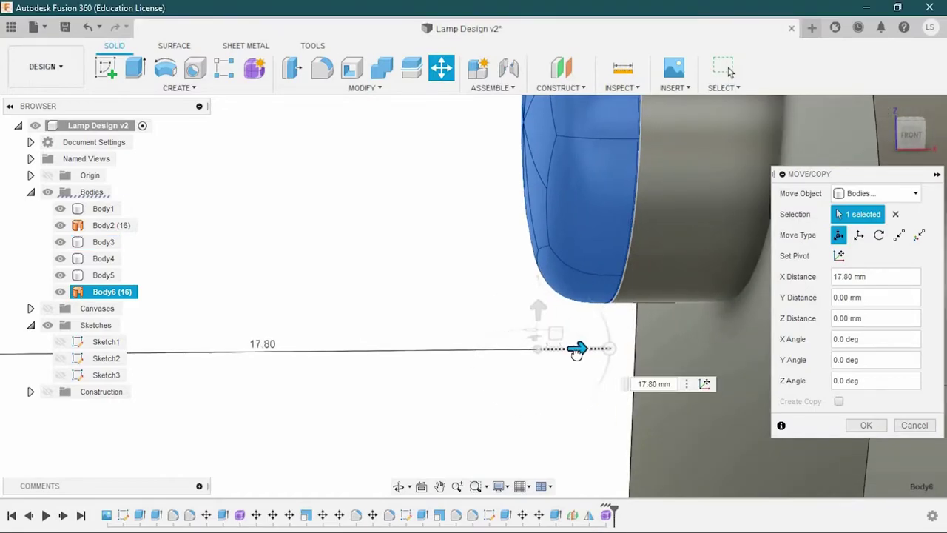
pyautogui.press('Return')
pyautogui.moveTo(412, 256)
pyautogui.keyDown('shift'); pyautogui.mouseDown(button='middle')
pyautogui.moveTo(511, 280)
pyautogui.moveTo(421, 266)
pyautogui.moveTo(322, 170)
pyautogui.mouseUp(button='middle'); pyautogui.keyUp('shift')
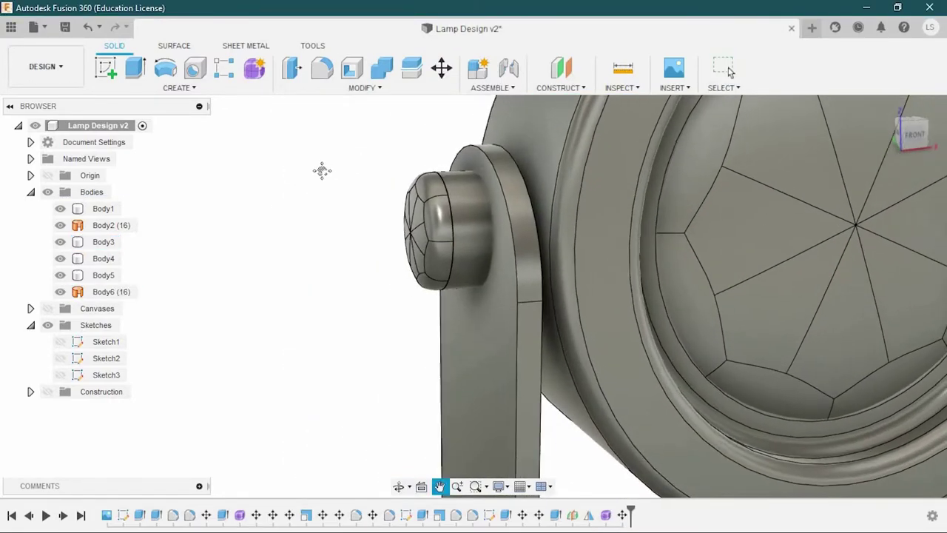
# Move Body6 a further 2.00 mm along X onto the pin's outer end
pyautogui.scroll(3, 329, 196)
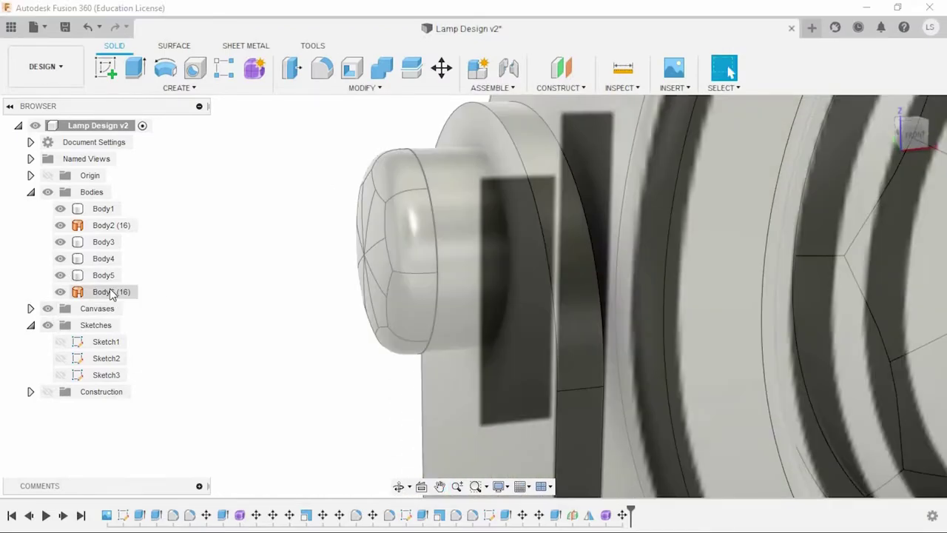
pyautogui.click(106, 291)
pyautogui.click(442, 68)
pyautogui.scroll(3, 402, 210)
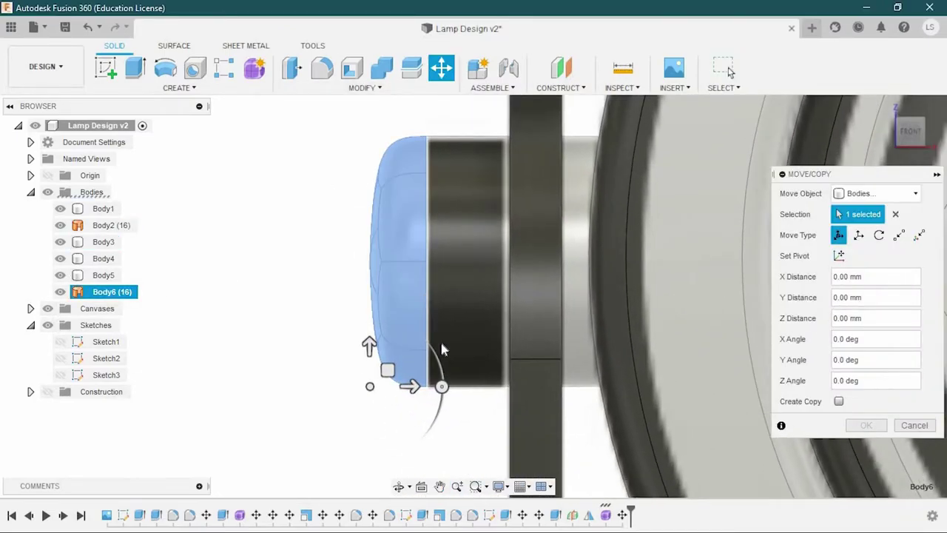
pyautogui.scroll(2, 414, 333)
pyautogui.moveTo(426, 395)
pyautogui.mouseDown()
pyautogui.moveTo(459, 400)
pyautogui.moveTo(449, 395)
pyautogui.mouseUp()
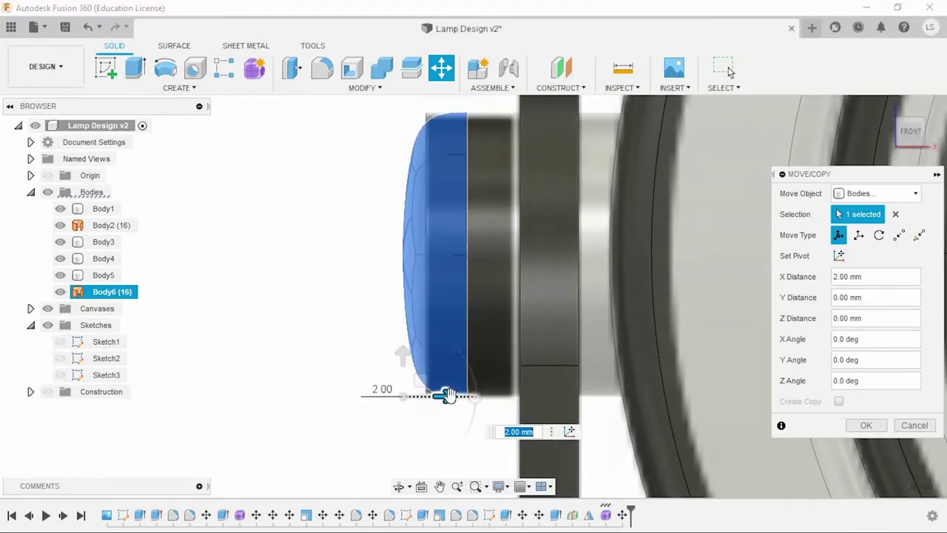
pyautogui.press('Return')
pyautogui.keyDown('shift'); pyautogui.moveTo(535, 410); pyautogui.dragTo(456, 393, button='middle'); pyautogui.keyUp('shift')
pyautogui.scroll(3, 333, 292)
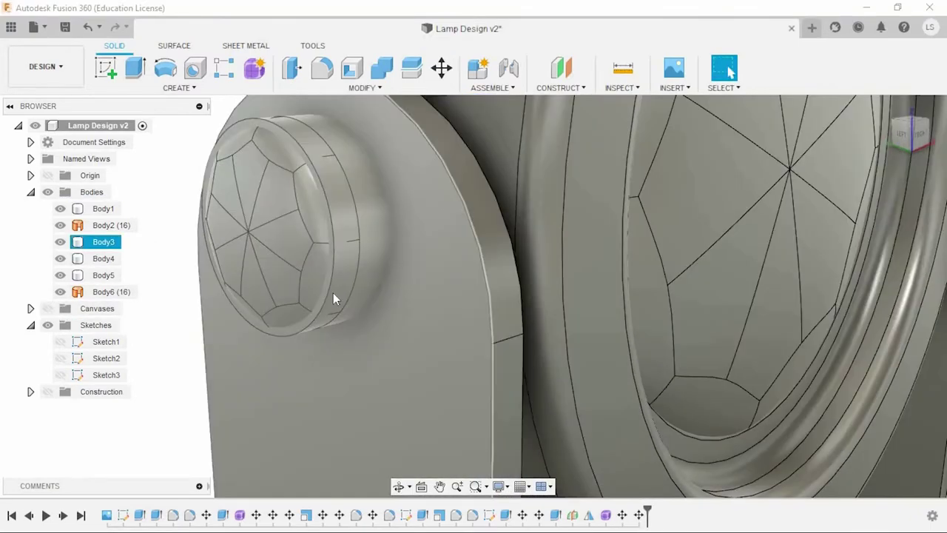
# Start a -2.00 mm cut extrusion on the knob's circular end face
pyautogui.scroll(2, 332, 295)
pyautogui.scroll(2, 319, 296)
pyautogui.click(326, 222)
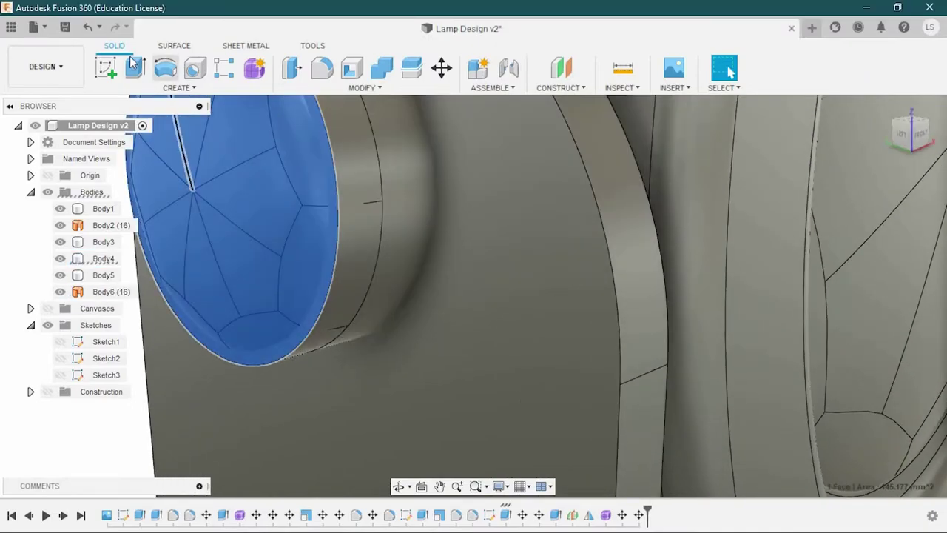
pyautogui.click(134, 66)
pyautogui.moveTo(307, 289); pyautogui.dragTo(366, 285)
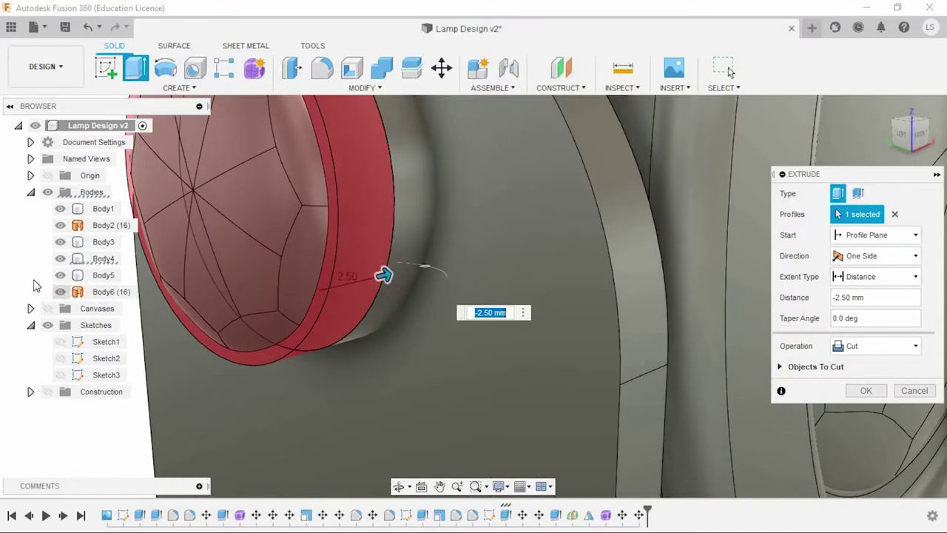
pyautogui.click(60, 292)
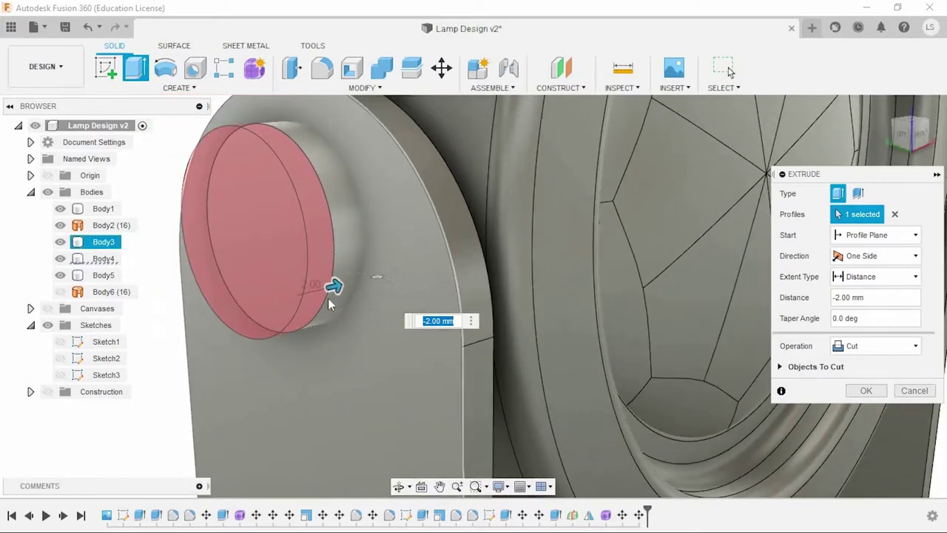
pyautogui.write('-2')
# Hide Body1, Body2 and Body3, keep Body4 visible, and finish the extrude
pyautogui.click(60, 275)
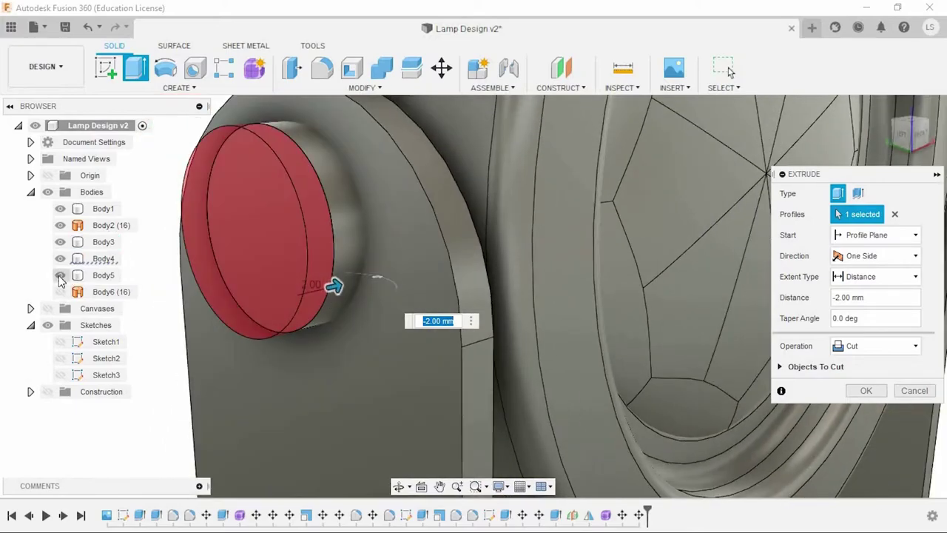
pyautogui.click(60, 258)
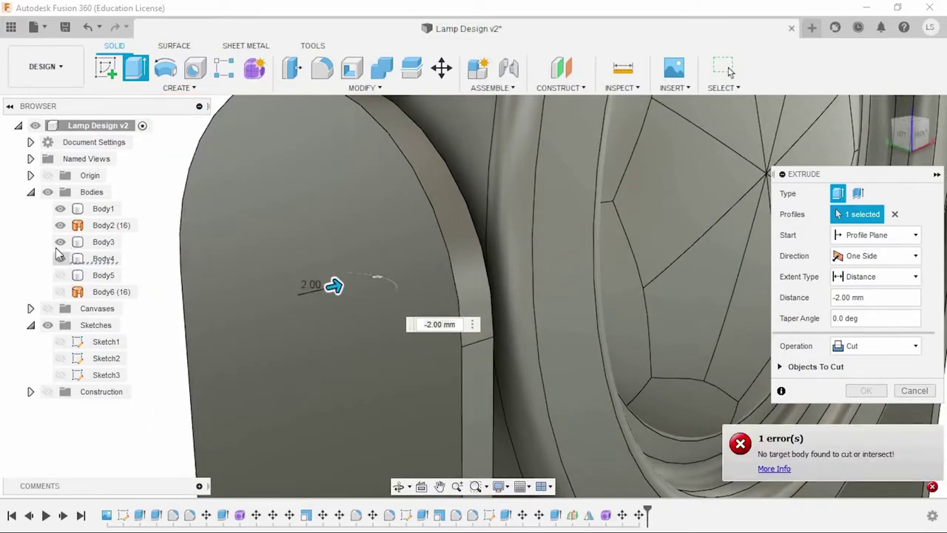
pyautogui.click(60, 258)
pyautogui.click(60, 242)
pyautogui.click(60, 225)
pyautogui.click(60, 208)
pyautogui.click(866, 390)
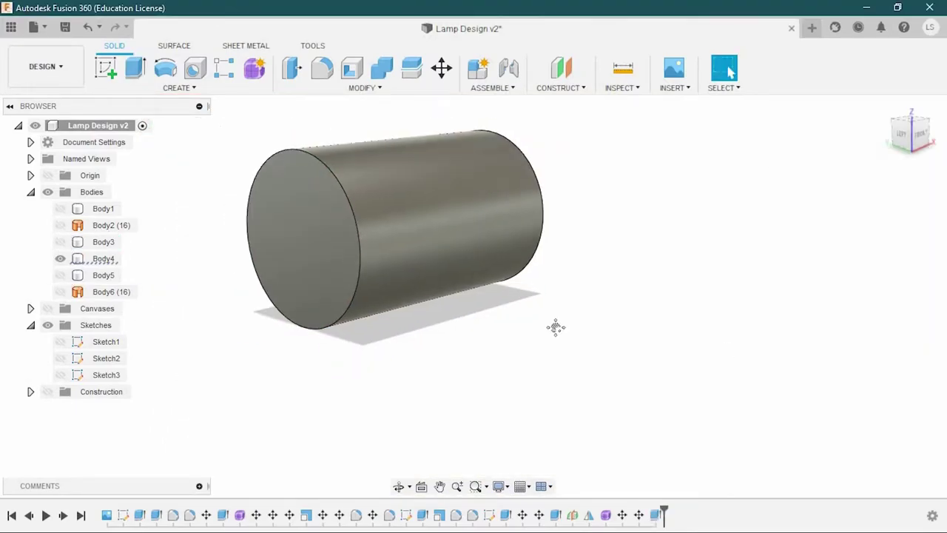
# Patch the domed cap Body6's open side and stitch it into a solid
pyautogui.click(60, 292)
pyautogui.keyDown('shift'); pyautogui.moveTo(467, 338); pyautogui.dragTo(453, 277, button='middle'); pyautogui.keyUp('shift')
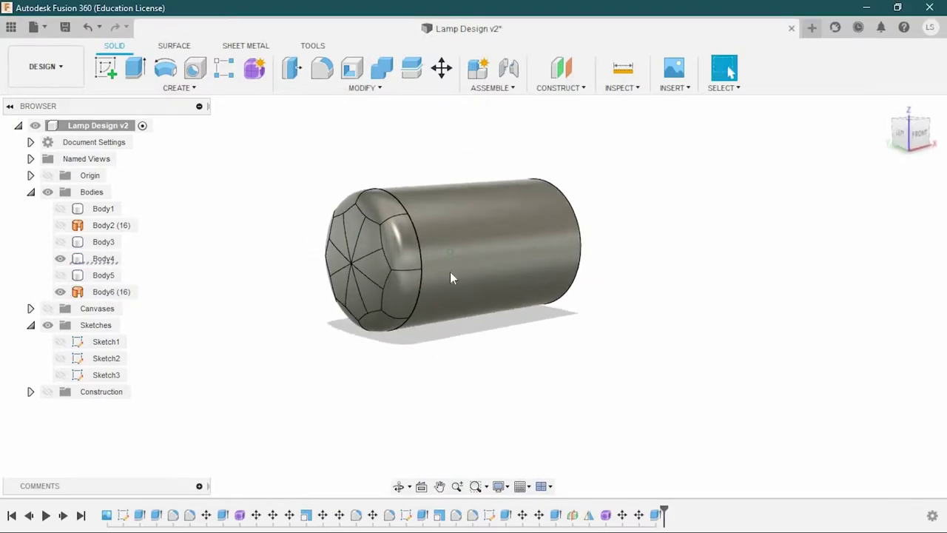
pyautogui.click(60, 259)
pyautogui.keyDown('shift'); pyautogui.moveTo(422, 338); pyautogui.dragTo(355, 342, button='middle'); pyautogui.keyUp('shift')
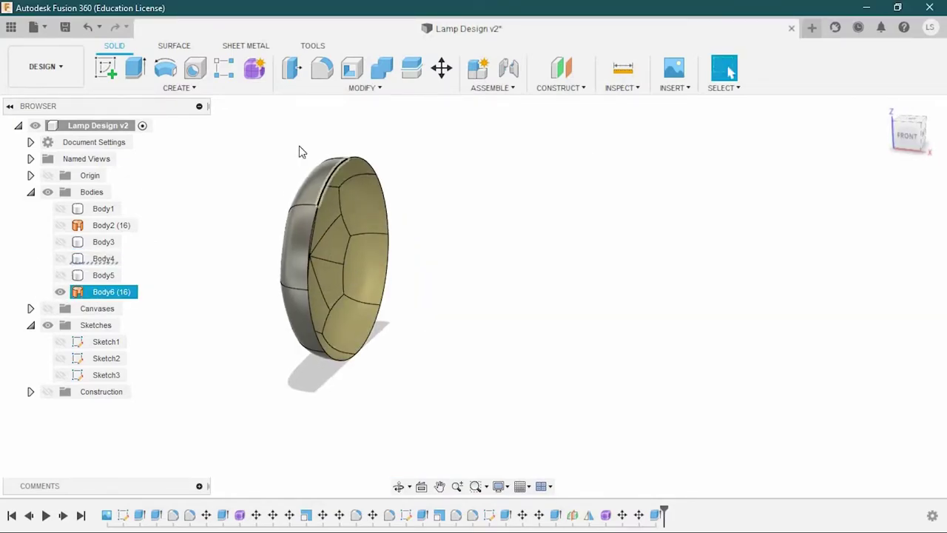
pyautogui.keyDown('shift'); pyautogui.moveTo(436, 318); pyautogui.dragTo(346, 189, button='middle'); pyautogui.keyUp('shift')
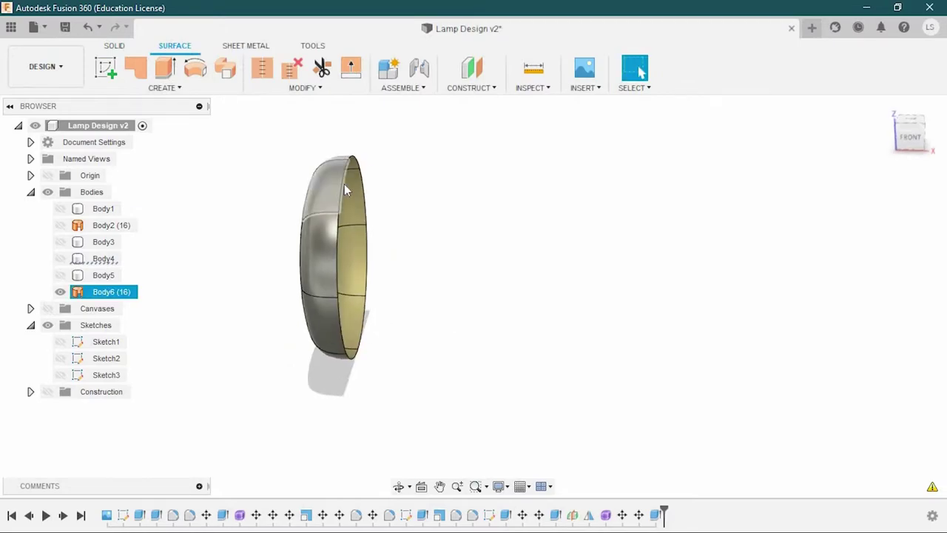
pyautogui.click(317, 189)
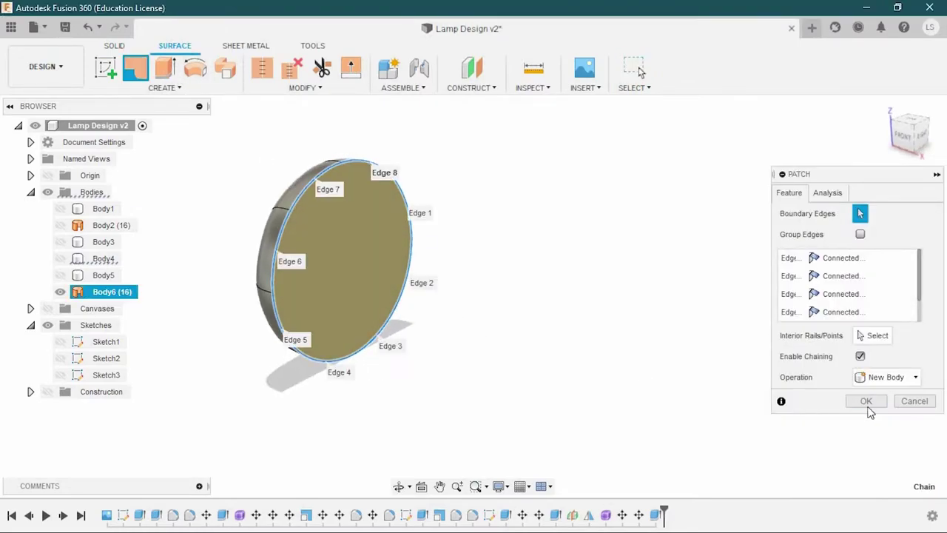
pyautogui.click(867, 406)
pyautogui.click(267, 70)
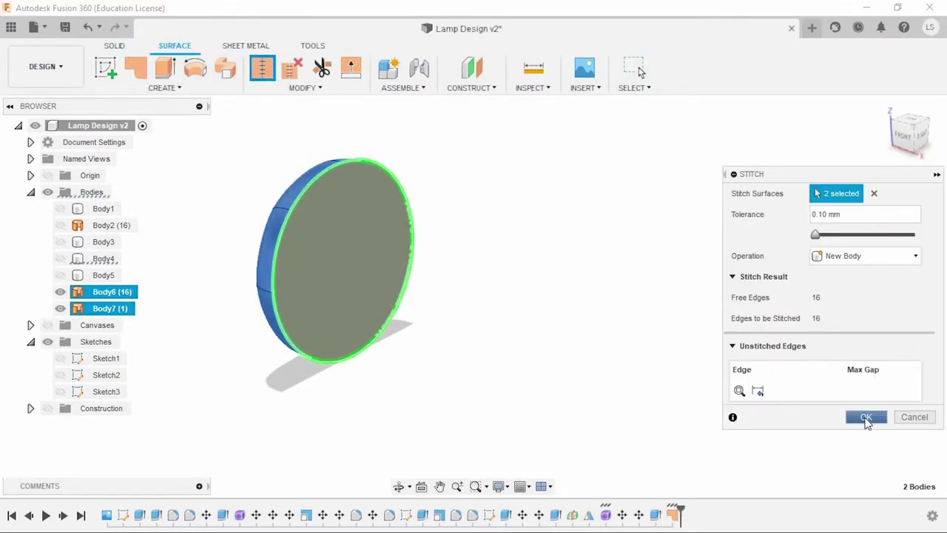
pyautogui.click(865, 419)
pyautogui.keyDown('shift'); pyautogui.moveTo(480, 304); pyautogui.dragTo(541, 311, button='middle'); pyautogui.keyUp('shift')
# Patch the large disc Body2's open face and stitch it into a solid
pyautogui.click(78, 225)
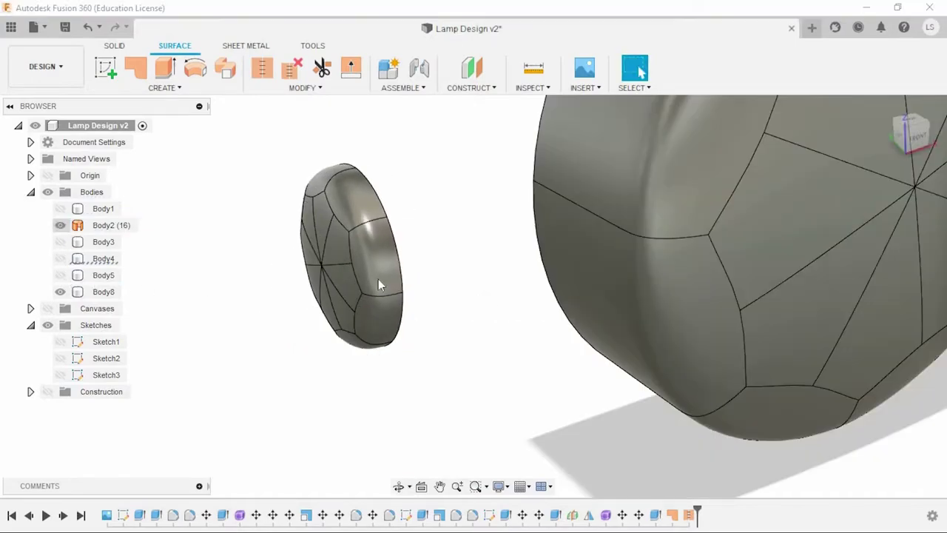
pyautogui.keyDown('shift'); pyautogui.moveTo(379, 281); pyautogui.dragTo(542, 245, button='middle'); pyautogui.keyUp('shift')
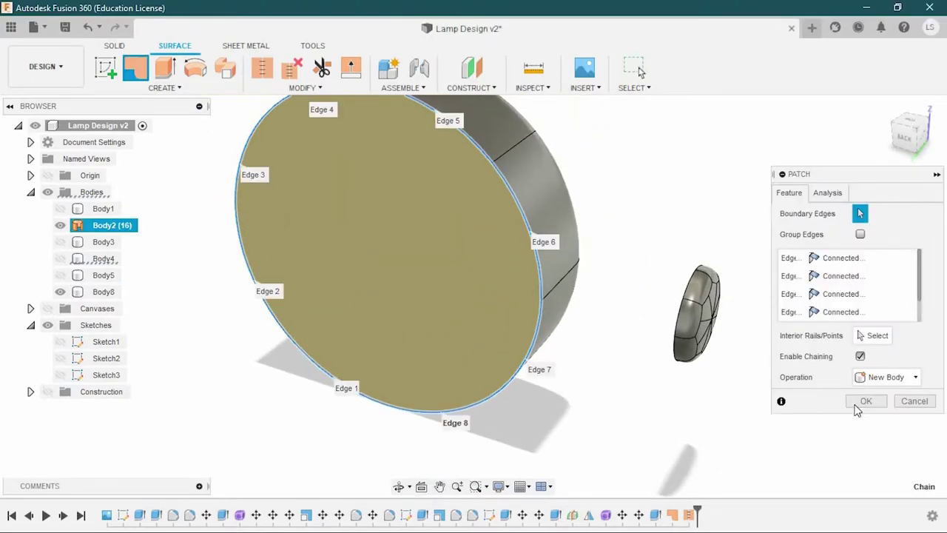
pyautogui.click(857, 408)
pyautogui.keyDown('shift'); pyautogui.moveTo(567, 306); pyautogui.dragTo(444, 303, button='middle'); pyautogui.keyUp('shift')
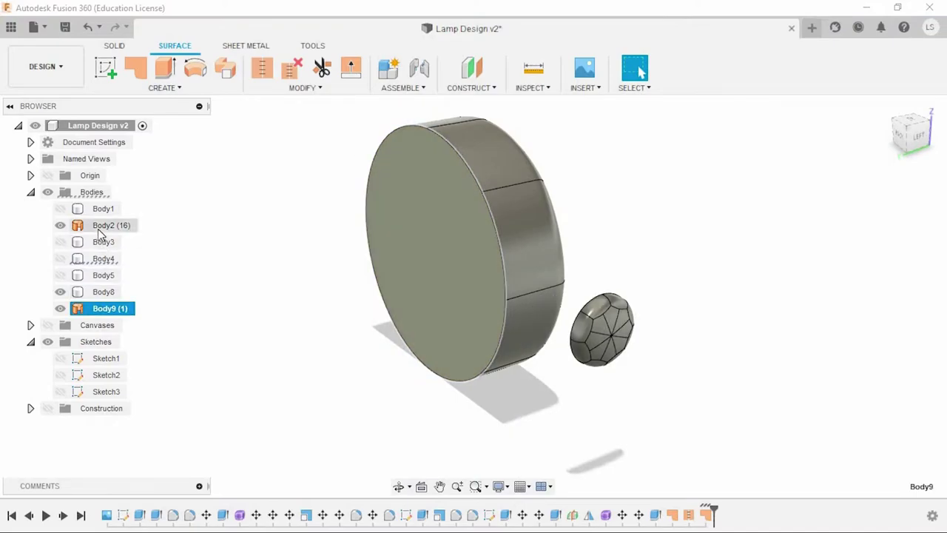
pyautogui.click(262, 69)
pyautogui.click(860, 416)
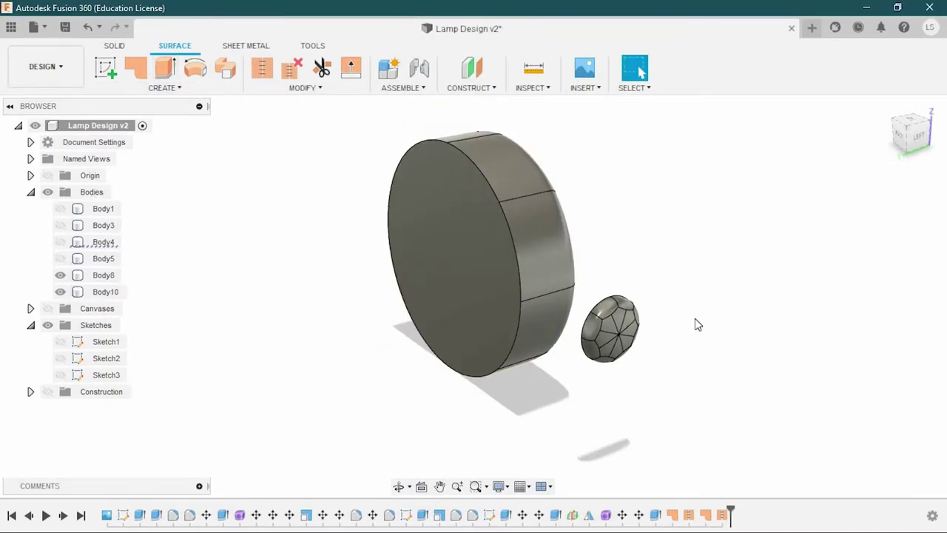
pyautogui.keyDown('shift'); pyautogui.moveTo(695, 318); pyautogui.dragTo(630, 322, button='middle'); pyautogui.keyUp('shift')
# Shorten the knob cylinder Body4 with an extrude cut on its end face
pyautogui.click(60, 292)
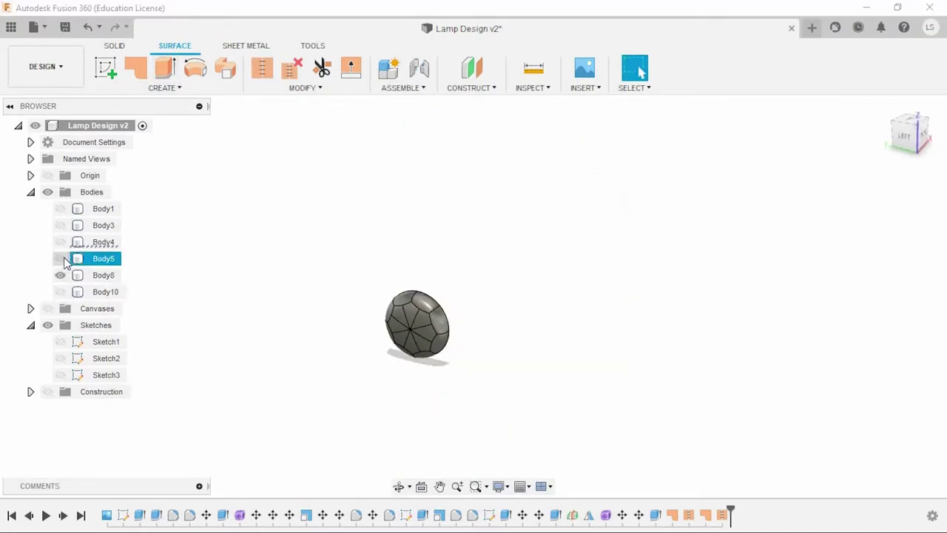
pyautogui.click(60, 258)
pyautogui.click(60, 242)
pyautogui.click(60, 258)
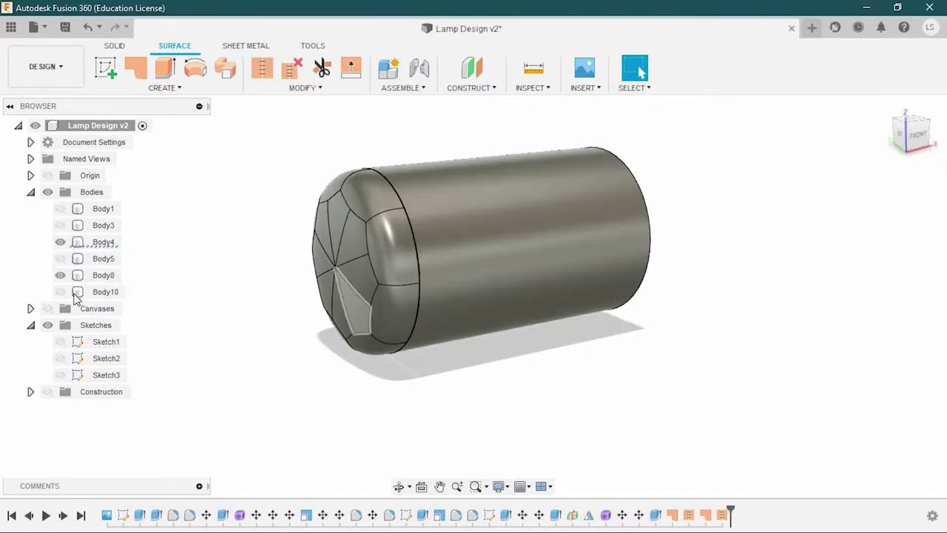
pyautogui.click(60, 275)
pyautogui.click(384, 263)
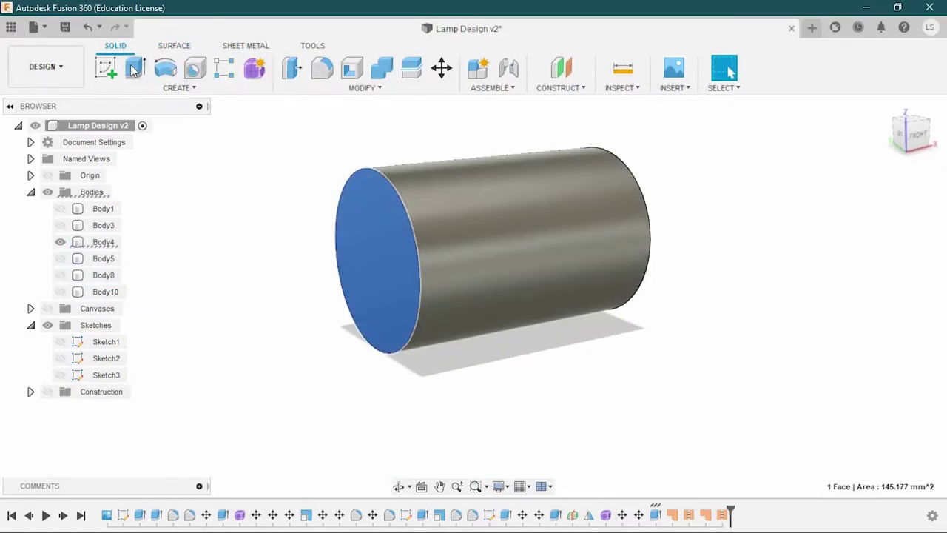
pyautogui.click(134, 69)
pyautogui.moveTo(370, 256); pyautogui.dragTo(458, 241)
pyautogui.click(861, 393)
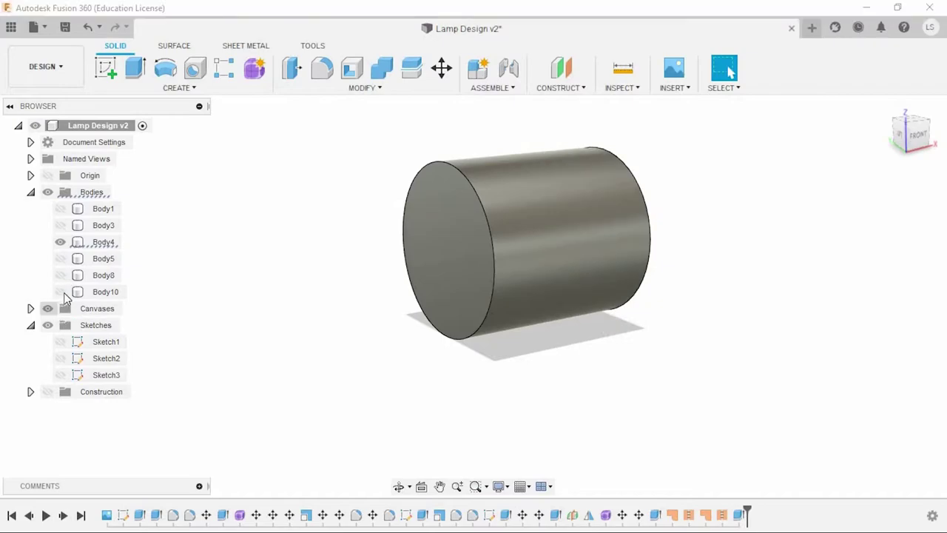
# Move the domed cap Body8 0.5 mm along X
pyautogui.click(60, 292)
pyautogui.click(60, 275)
pyautogui.scroll(5, 597, 255)
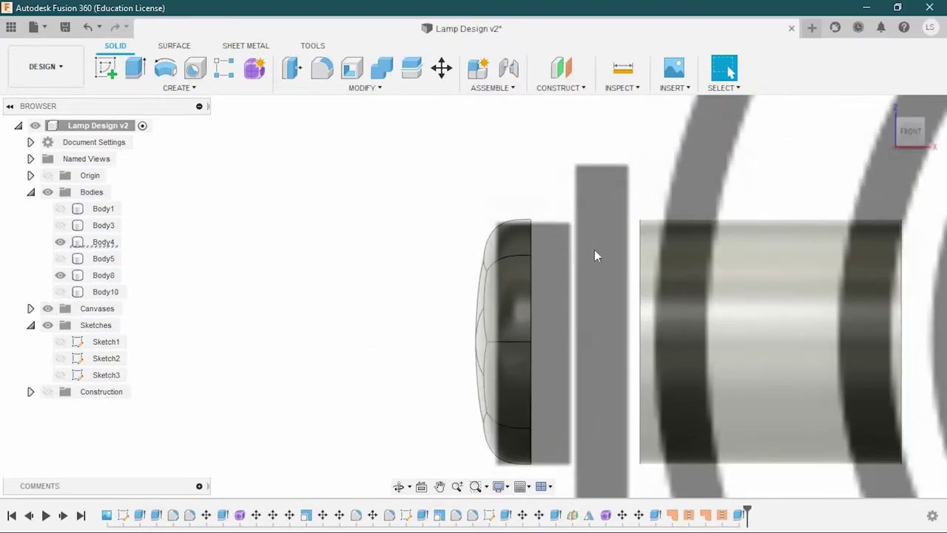
pyautogui.moveTo(596, 255); pyautogui.dragTo(442, 187, button='middle')
pyautogui.click(104, 275)
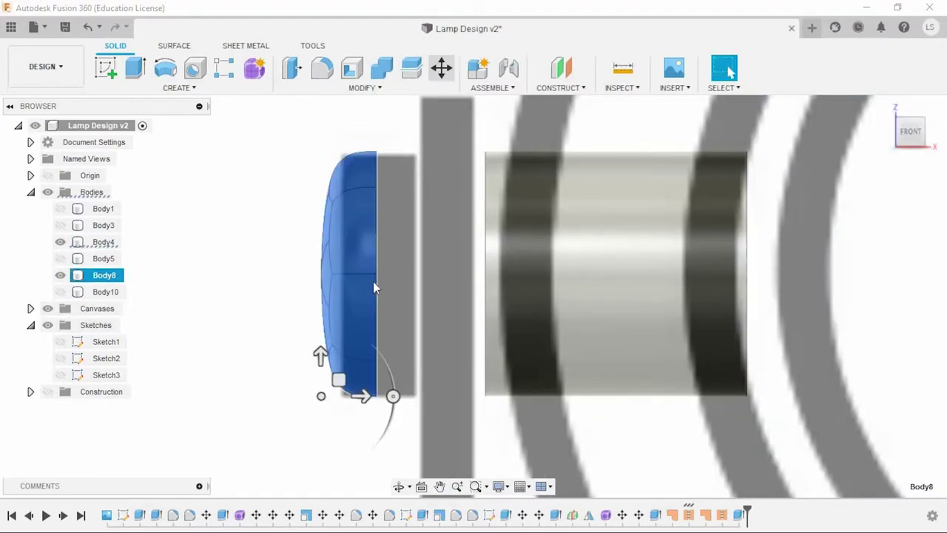
pyautogui.scroll(3, 364, 396)
pyautogui.moveTo(321, 391); pyautogui.dragTo(338, 392)
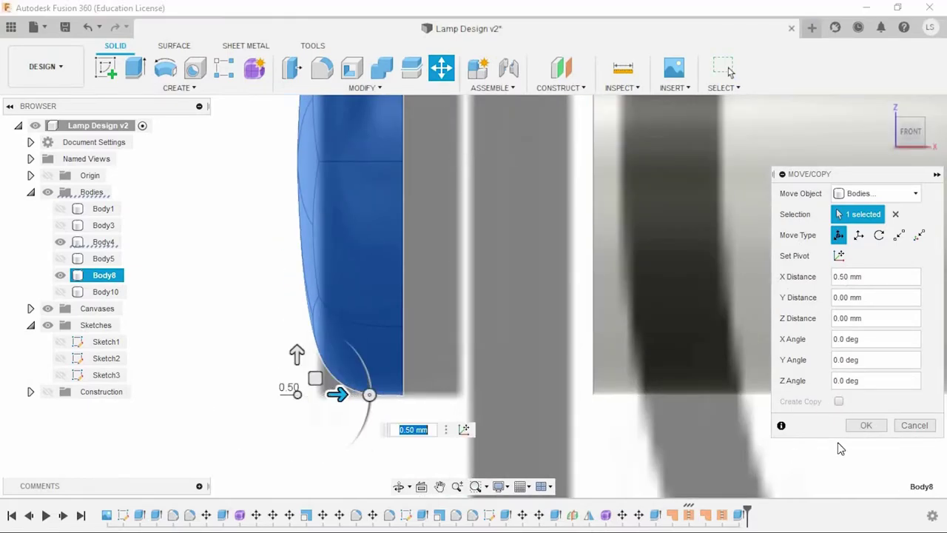
pyautogui.press('Return')
# Extrude the cylinder's end face into the domed cap, joining them
pyautogui.scroll(-3, 341, 272)
pyautogui.click(47, 309)
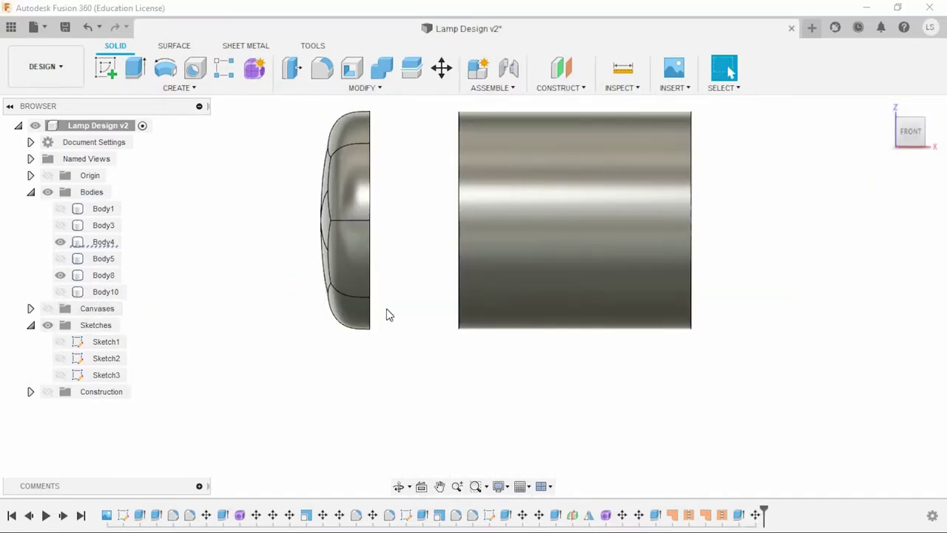
pyautogui.moveTo(386, 315)
pyautogui.keyDown('shift'); pyautogui.mouseDown(button='middle')
pyautogui.moveTo(461, 281)
pyautogui.moveTo(388, 213)
pyautogui.mouseUp(button='middle'); pyautogui.keyUp('shift')
pyautogui.click(461, 282)
pyautogui.press('e')
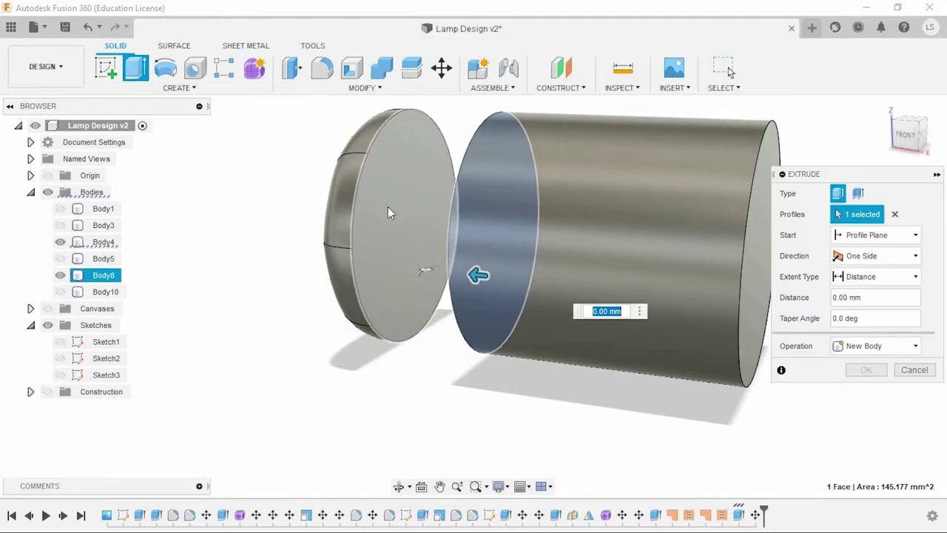
pyautogui.moveTo(478, 275); pyautogui.dragTo(385, 264)
pyautogui.click(866, 370)
pyautogui.scroll(-2, 565, 395)
pyautogui.moveTo(564, 396)
pyautogui.keyDown('shift'); pyautogui.mouseDown(button='middle')
pyautogui.moveTo(355, 368)
pyautogui.moveTo(406, 382)
pyautogui.mouseUp(button='middle'); pyautogui.keyUp('shift')
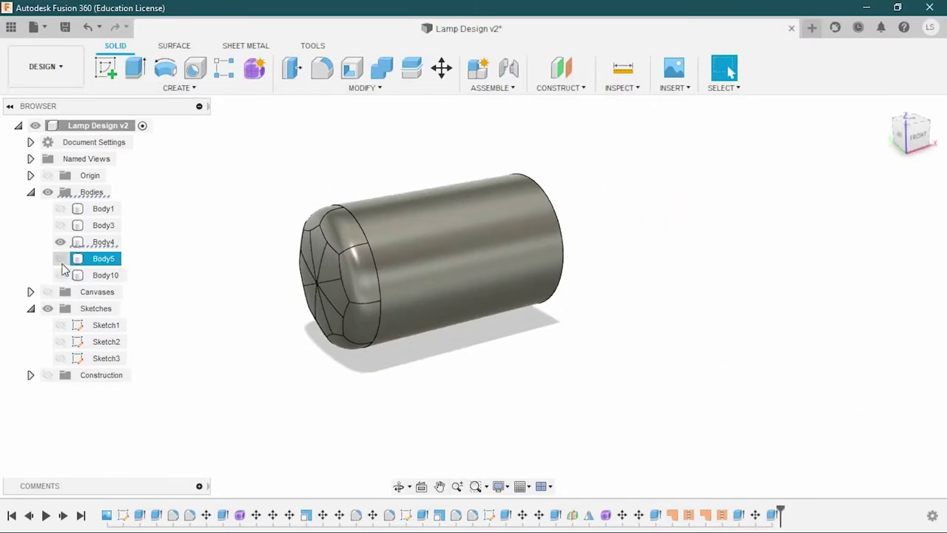
# Show the stand Body3 and housing Body1, and delete Body5
pyautogui.click(60, 225)
pyautogui.click(60, 209)
pyautogui.click(60, 259)
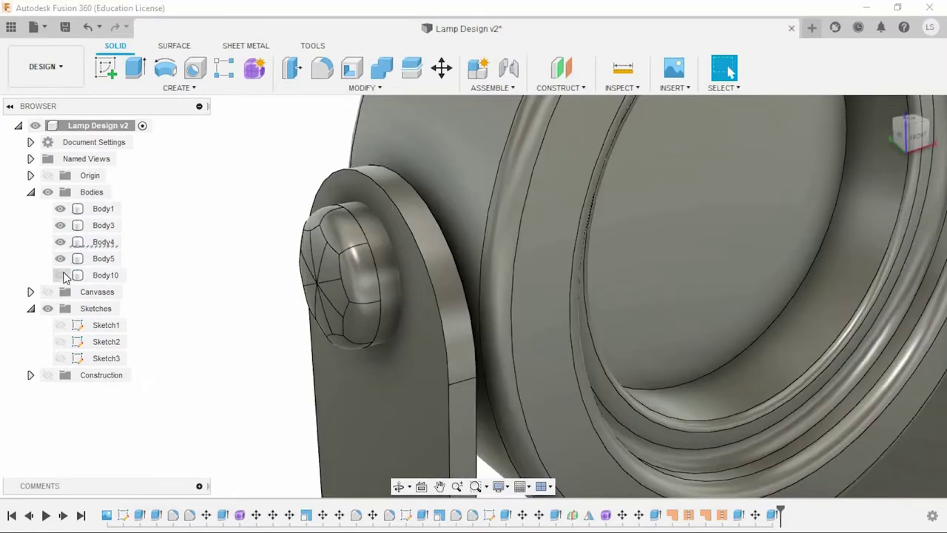
pyautogui.press('Delete')
pyautogui.scroll(-5, 212, 299)
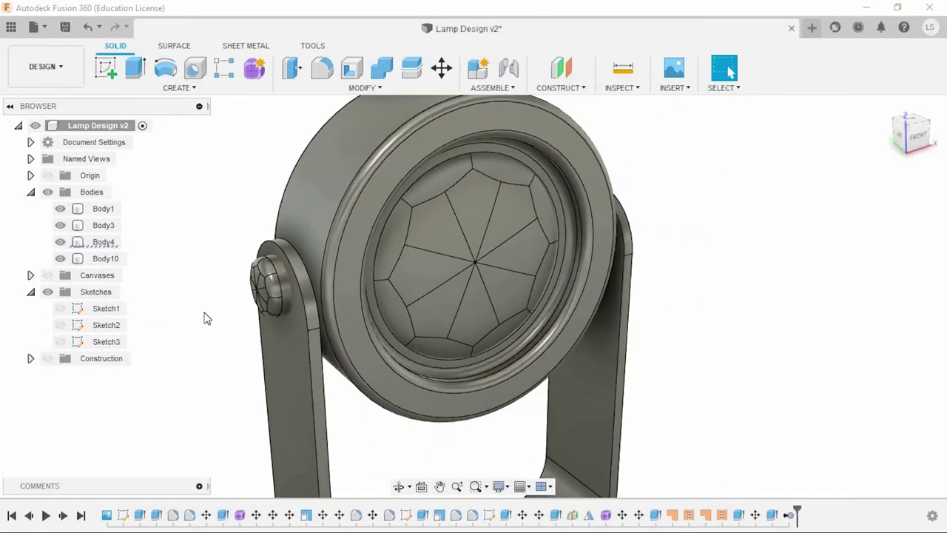
pyautogui.moveTo(205, 317)
pyautogui.keyDown('shift'); pyautogui.mouseDown(button='middle')
pyautogui.moveTo(203, 285)
pyautogui.moveTo(134, 277)
pyautogui.mouseUp(button='middle'); pyautogui.keyUp('shift')
# Mirror the knob Body4 across Plane1, then hide Plane1
pyautogui.click(104, 242)
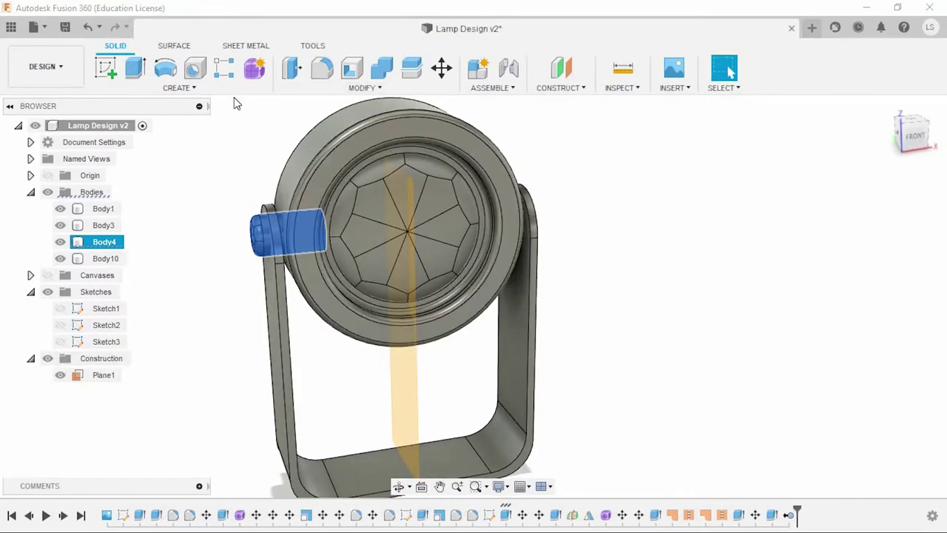
pyautogui.click(180, 87)
pyautogui.click(118, 410)
pyautogui.click(398, 414)
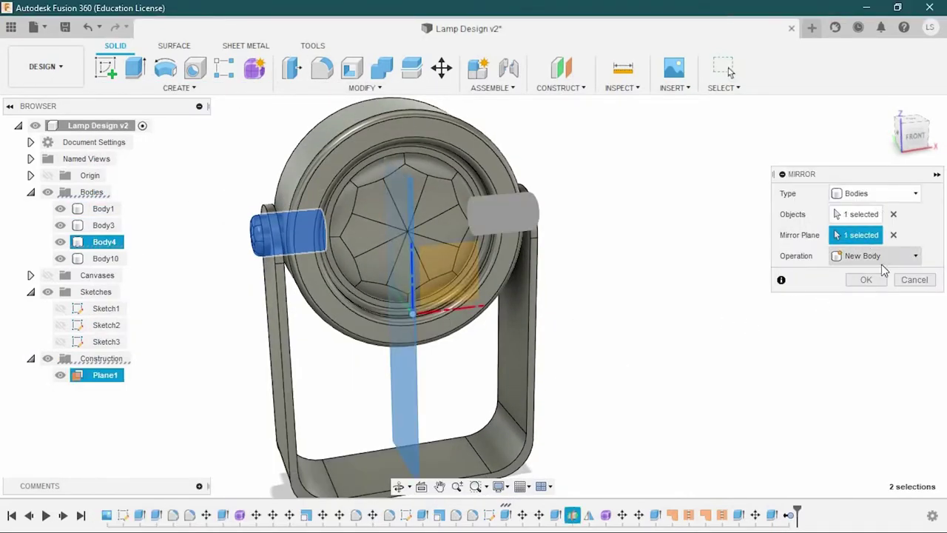
pyautogui.click(865, 279)
pyautogui.moveTo(624, 281); pyautogui.dragTo(644, 272, button='middle')
pyautogui.click(60, 392)
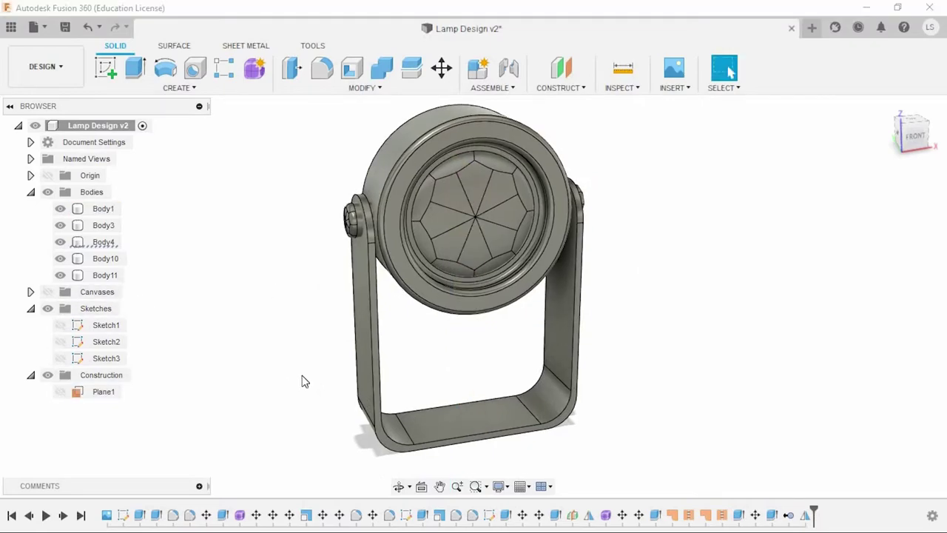
pyautogui.moveTo(300, 381)
pyautogui.keyDown('shift'); pyautogui.mouseDown(button='middle')
pyautogui.moveTo(290, 373)
pyautogui.moveTo(491, 351)
pyautogui.moveTo(469, 373)
pyautogui.moveTo(469, 355)
pyautogui.mouseUp(button='middle'); pyautogui.keyUp('shift')
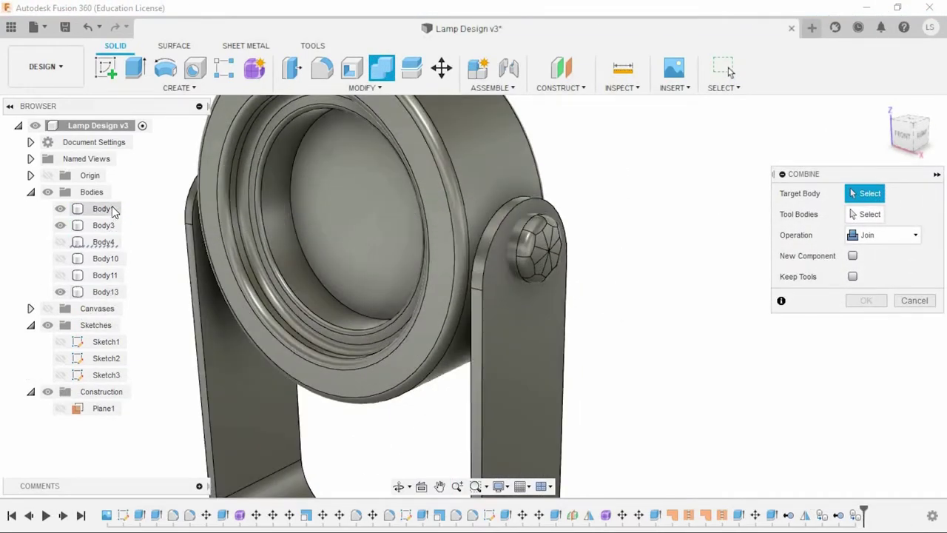
pyautogui.click(114, 225)
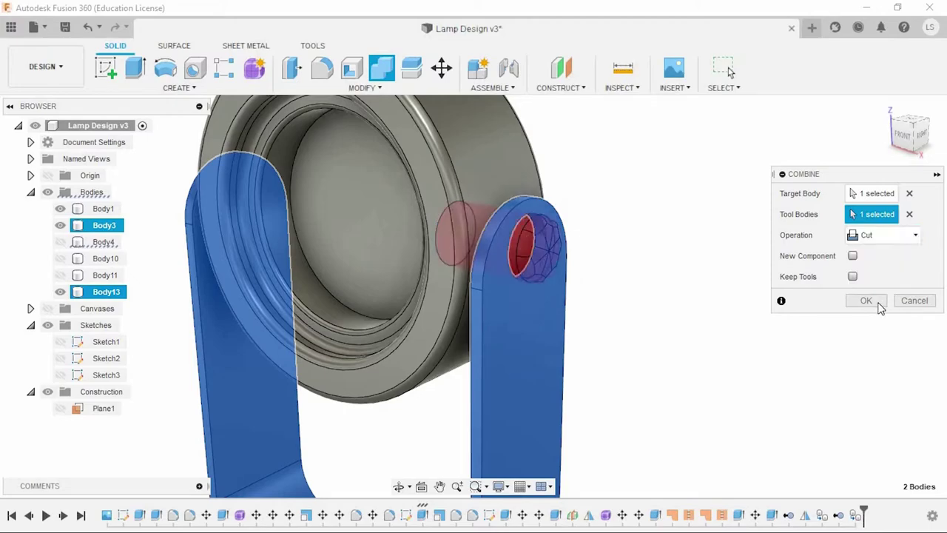
# Cut axle holes in the stand Body3 and housing Body1, using a pasted cylinder copy
pyautogui.click(880, 303)
pyautogui.click(60, 225)
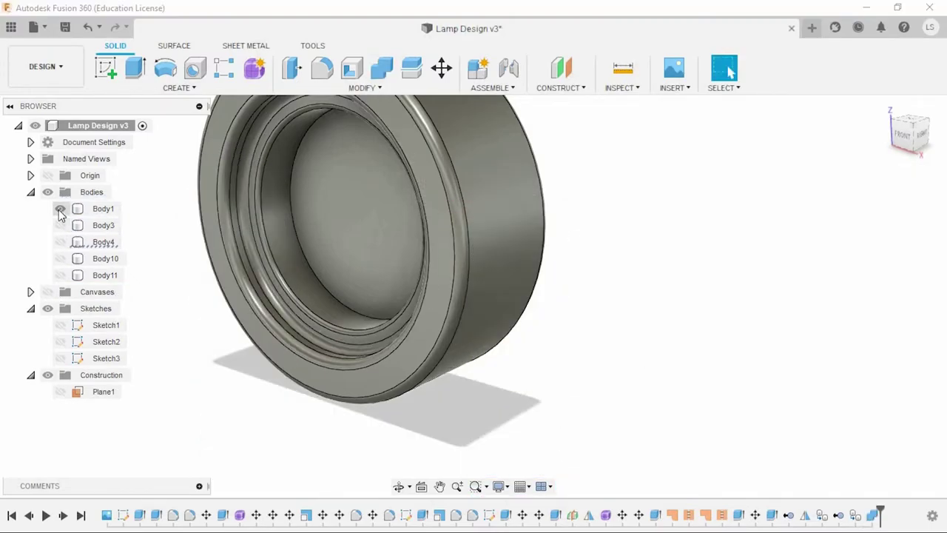
pyautogui.hotkey('ctrl', 'c')
pyautogui.hotkey('ctrl', 'v')
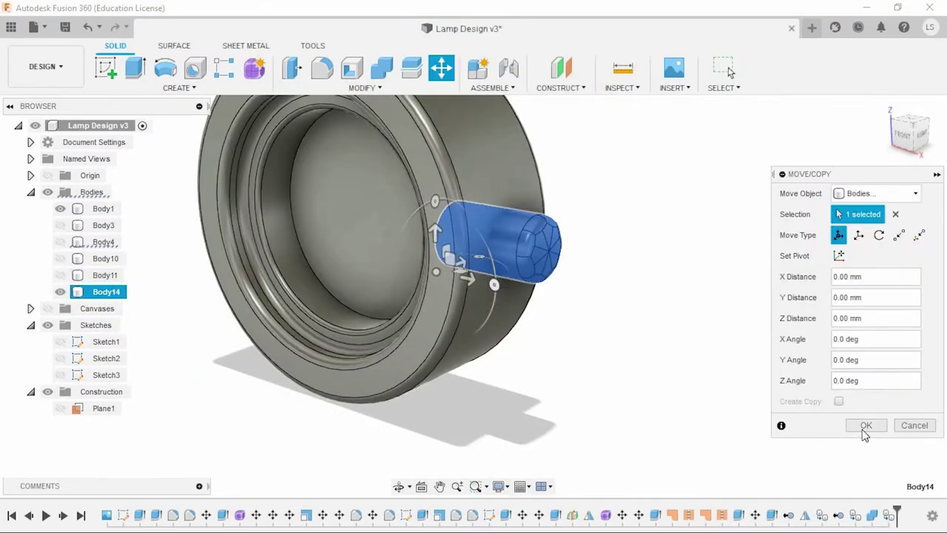
pyautogui.press('Return')
pyautogui.click(382, 69)
pyautogui.click(103, 209)
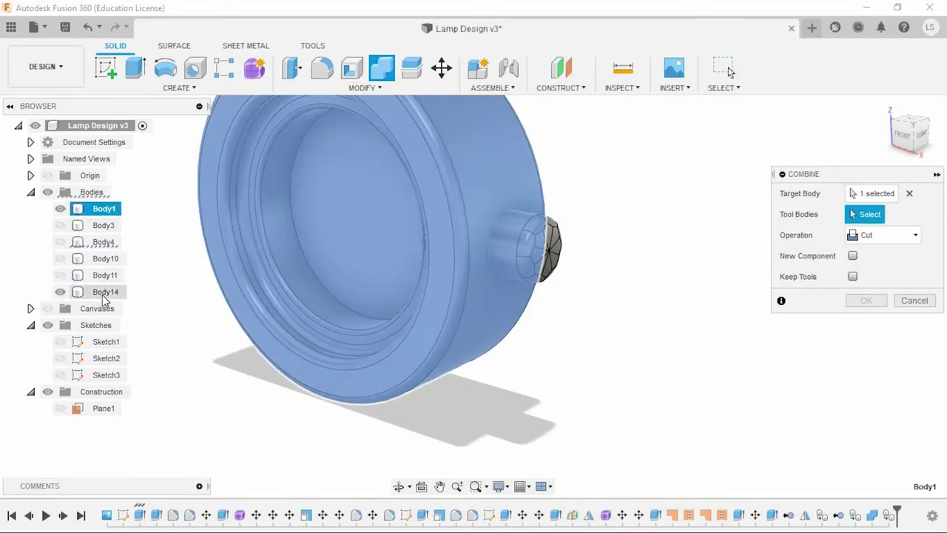
pyautogui.click(105, 291)
pyautogui.click(867, 302)
pyautogui.moveTo(623, 347)
pyautogui.keyDown('shift'); pyautogui.mouseDown(button='middle')
pyautogui.moveTo(609, 332)
pyautogui.moveTo(140, 288)
pyautogui.mouseUp(button='middle'); pyautogui.keyUp('shift')
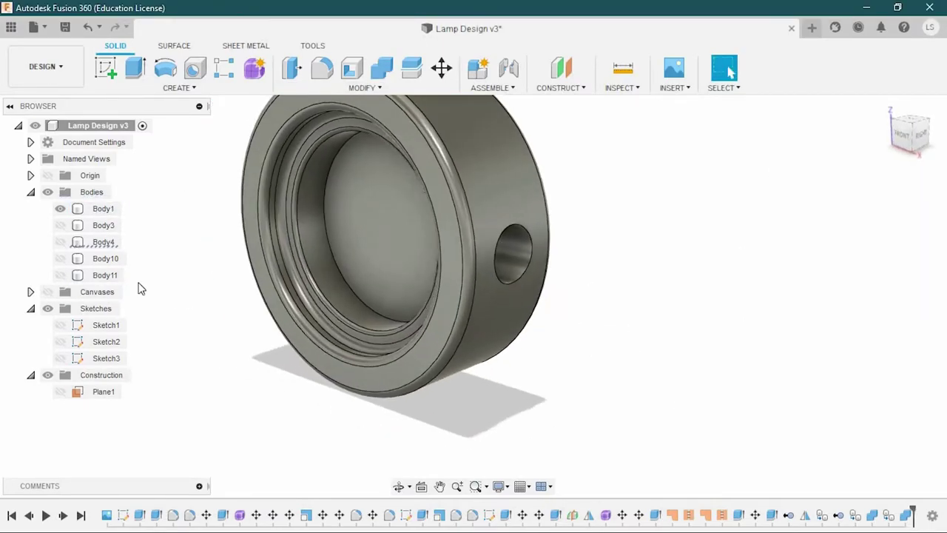
# Show all bodies and turn Body1 through Body11 into components
pyautogui.click(60, 275)
pyautogui.click(60, 259)
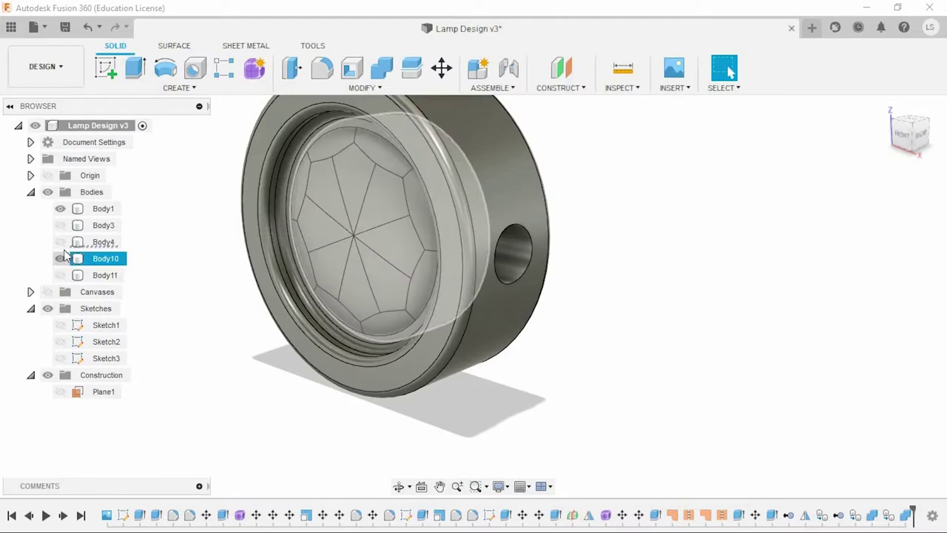
pyautogui.click(60, 225)
pyautogui.click(60, 225)
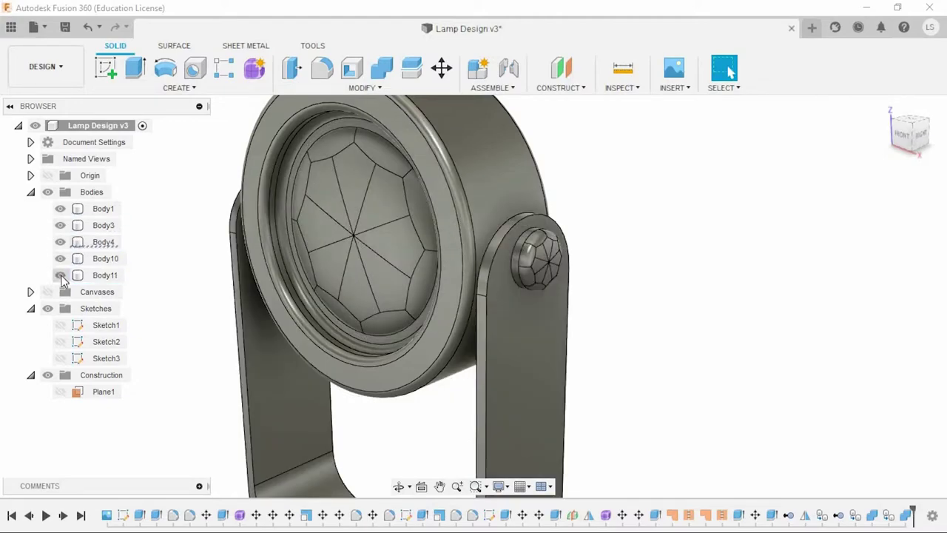
pyautogui.keyDown('shift'); pyautogui.click(105, 213); pyautogui.keyUp('shift')
pyautogui.rightClick(105, 213)
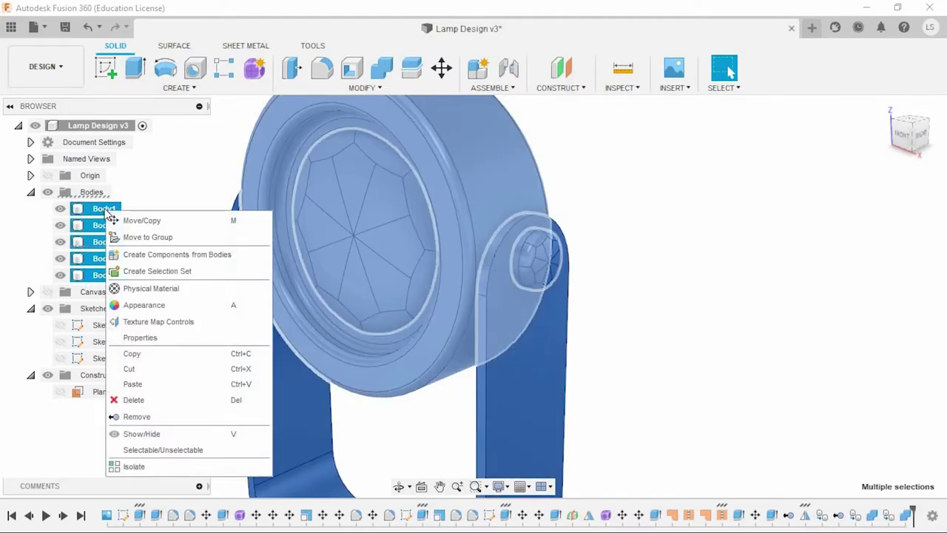
pyautogui.click(138, 255)
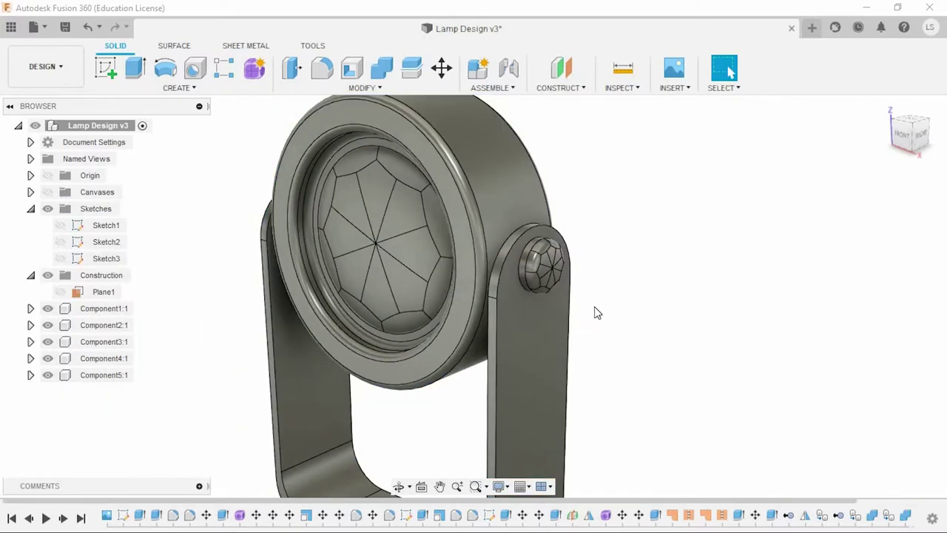
# Rigid-group Component2:1 and Component5:1, then hide both
pyautogui.click(31, 209)
pyautogui.click(31, 209)
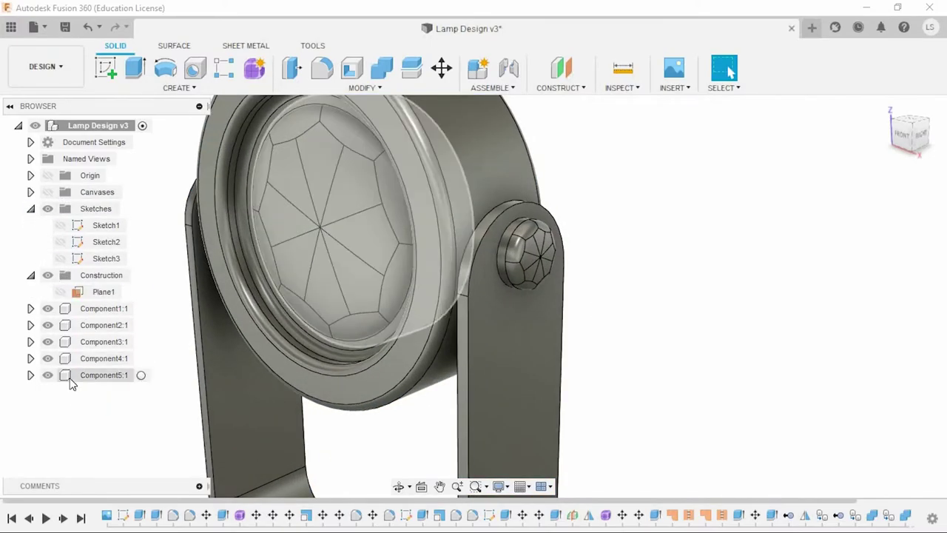
pyautogui.click(92, 375)
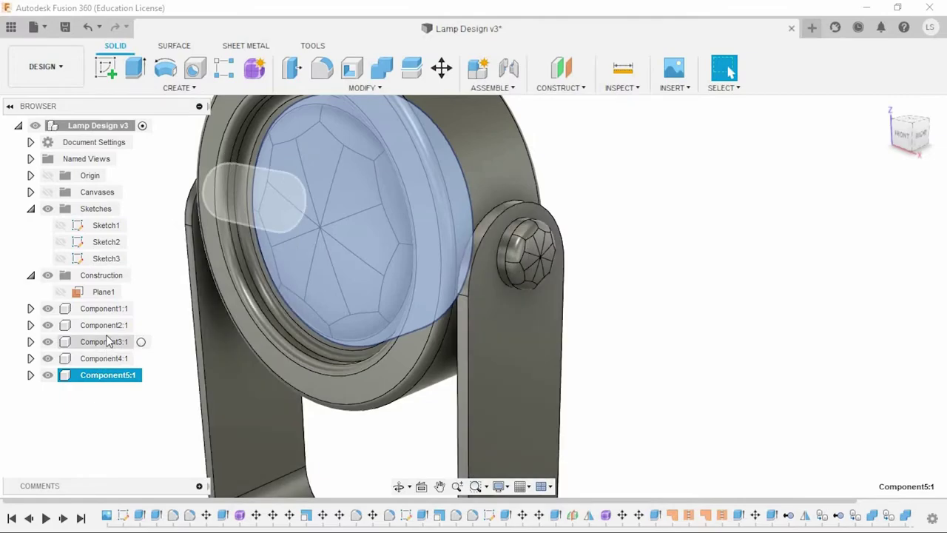
pyautogui.keyDown('ctrl'); pyautogui.click(106, 332); pyautogui.keyUp('ctrl')
pyautogui.rightClick(106, 332)
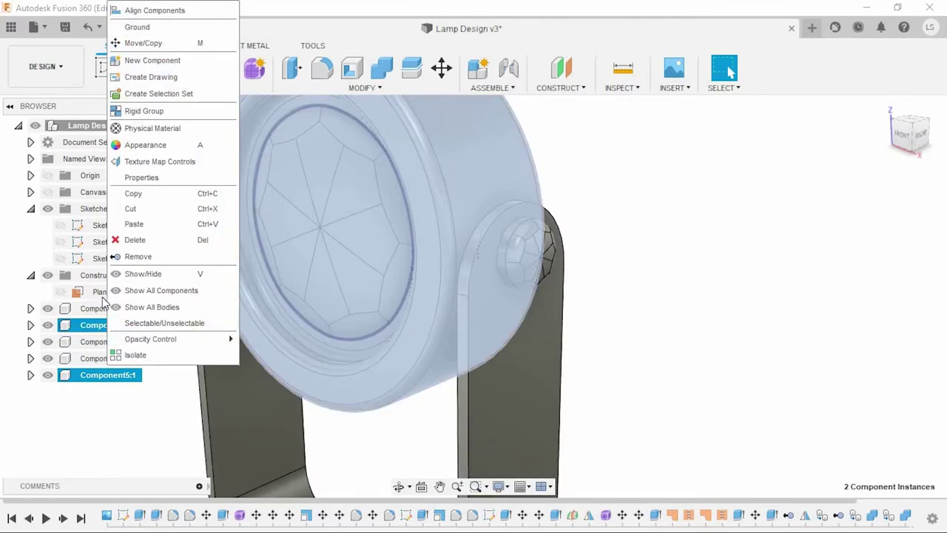
pyautogui.click(143, 111)
pyautogui.scroll(3, 636, 258)
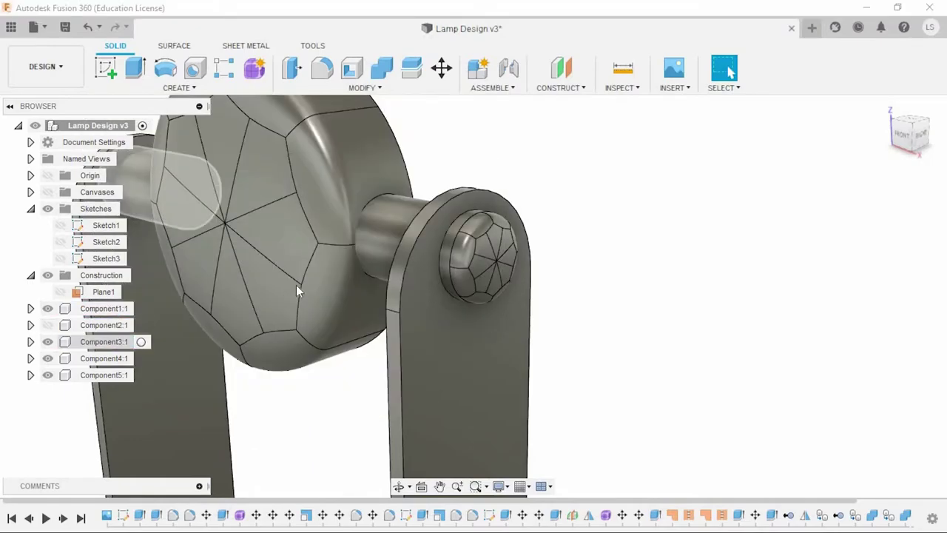
pyautogui.click(48, 359)
pyautogui.click(48, 376)
# Start a joint from the cylinder's end face to the arm Component4:1's hole
pyautogui.moveTo(339, 289)
pyautogui.keyDown('shift'); pyautogui.mouseDown(button='middle')
pyautogui.moveTo(368, 302)
pyautogui.moveTo(353, 306)
pyautogui.moveTo(378, 294)
pyautogui.mouseUp(button='middle'); pyautogui.keyUp('shift')
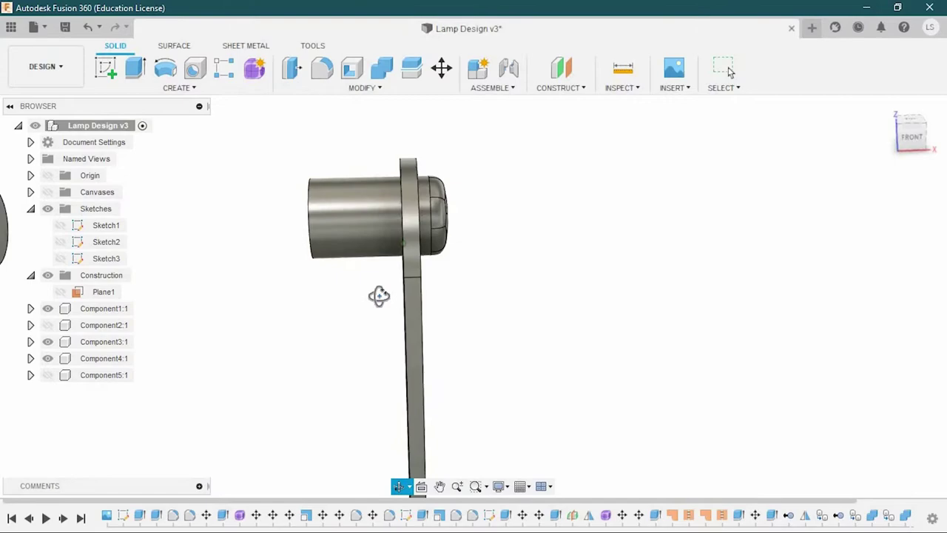
pyautogui.click(48, 361)
pyautogui.click(501, 228)
pyautogui.keyDown('shift'); pyautogui.moveTo(501, 229); pyautogui.dragTo(473, 237, button='middle'); pyautogui.keyUp('shift')
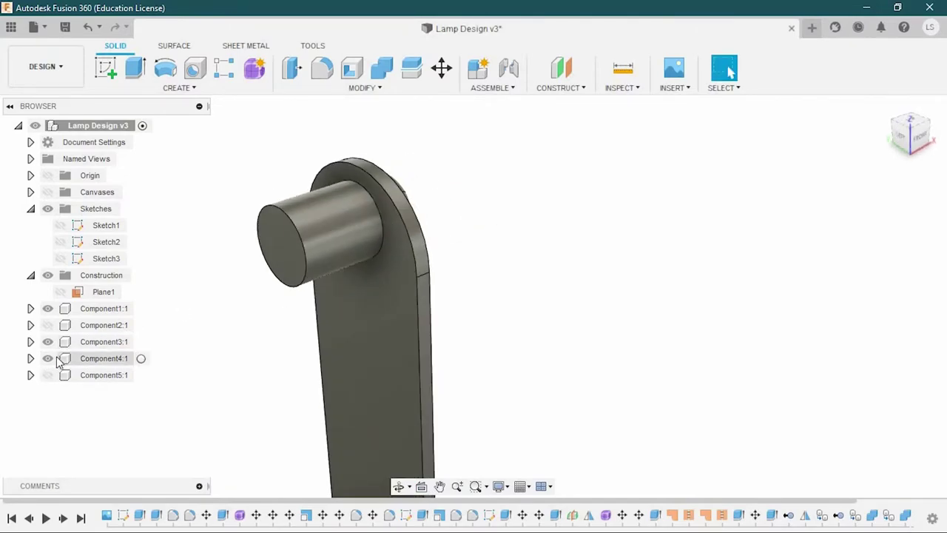
pyautogui.click(47, 359)
pyautogui.click(510, 69)
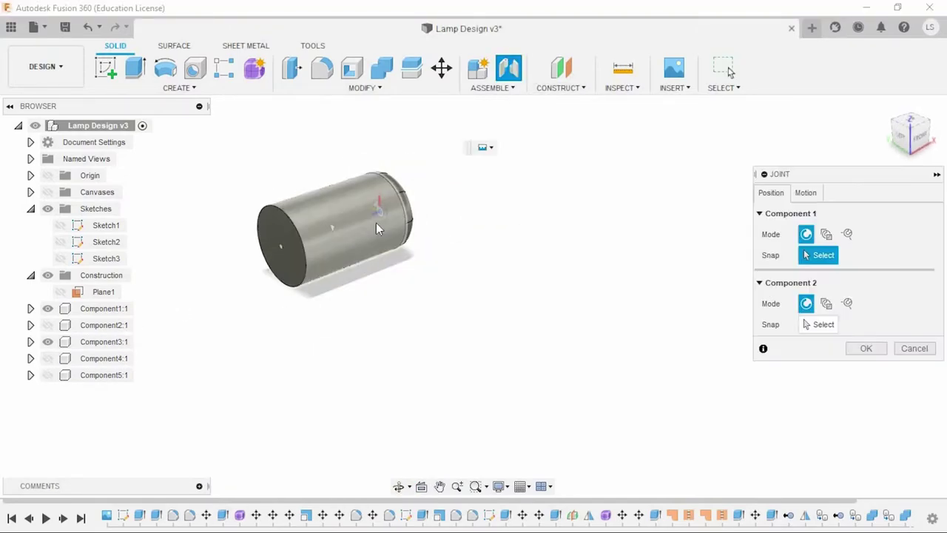
pyautogui.click(377, 212)
pyautogui.click(47, 375)
pyautogui.click(47, 375)
pyautogui.click(47, 358)
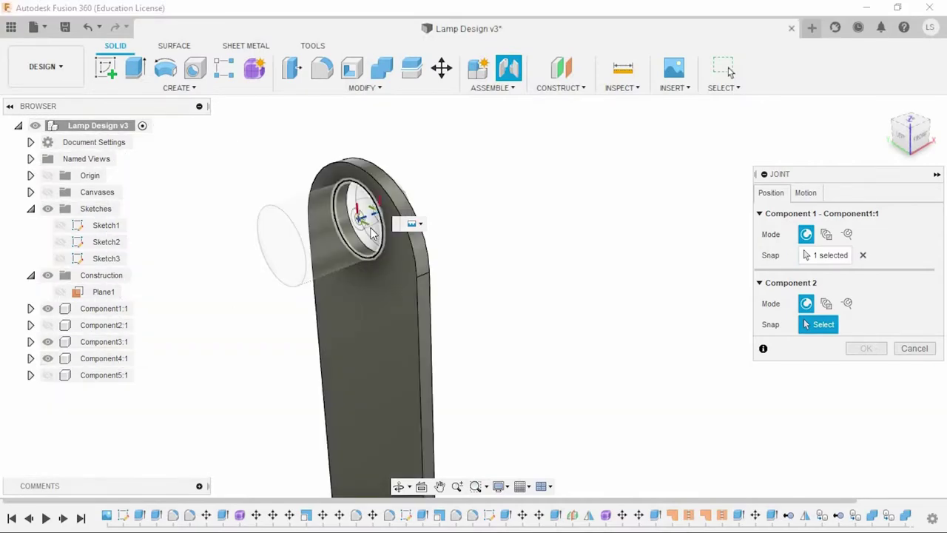
pyautogui.keyDown('shift'); pyautogui.moveTo(405, 242); pyautogui.dragTo(452, 250, button='middle'); pyautogui.keyUp('shift')
pyautogui.scroll(2, 451, 230)
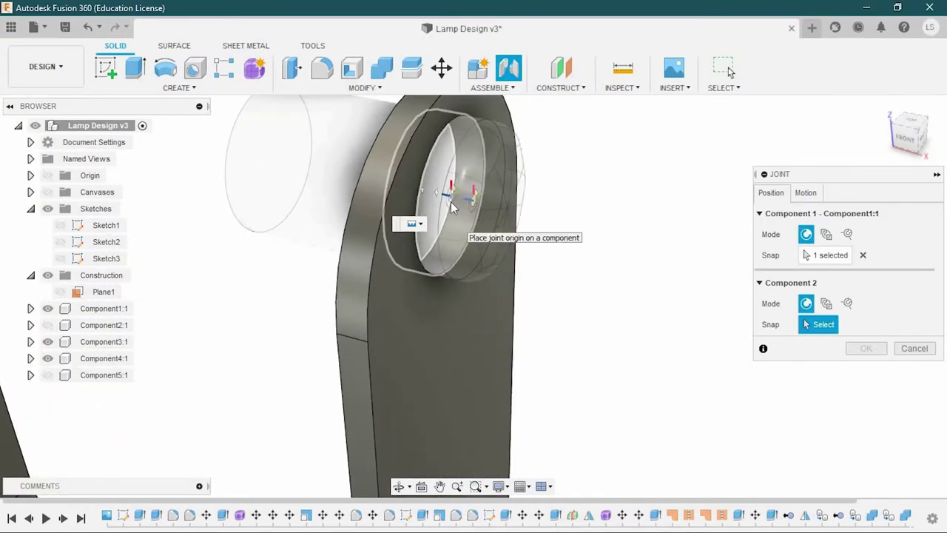
pyautogui.click(450, 201)
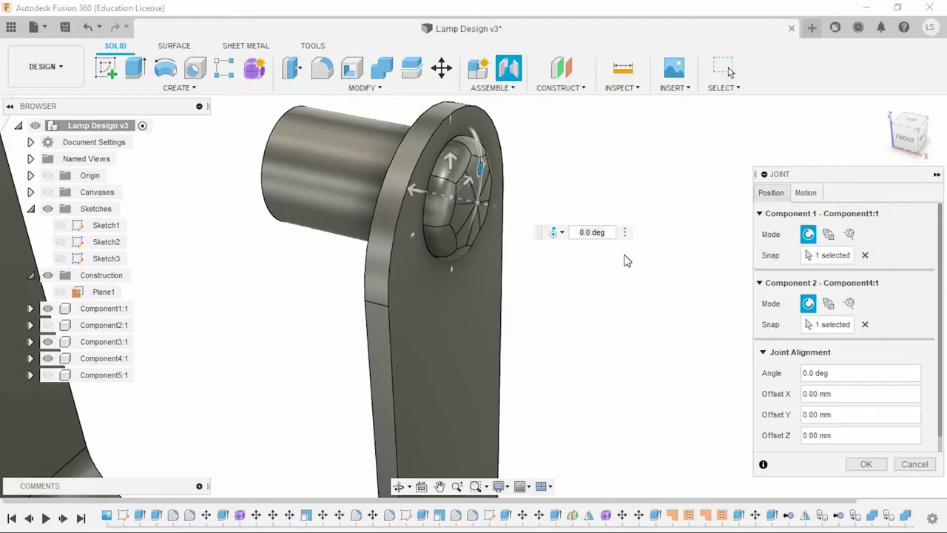
# Set the joint's Z offset to -1.50 mm in front view and confirm
pyautogui.scroll(-3, 598, 309)
pyautogui.click(907, 145)
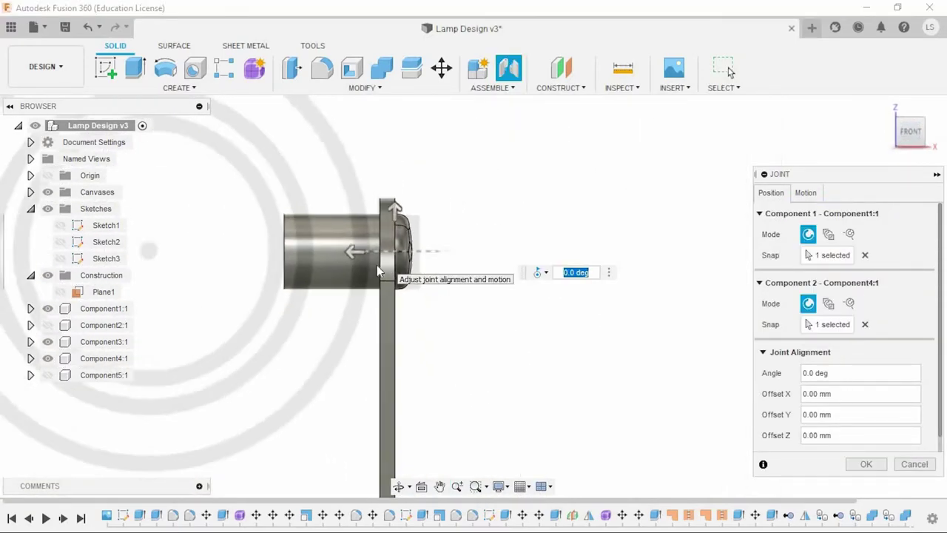
pyautogui.moveTo(377, 265)
pyautogui.mouseDown(button='middle')
pyautogui.moveTo(432, 277)
pyautogui.moveTo(428, 298)
pyautogui.mouseUp(button='middle')
pyautogui.scroll(3, 423, 239)
pyautogui.scroll(3, 428, 298)
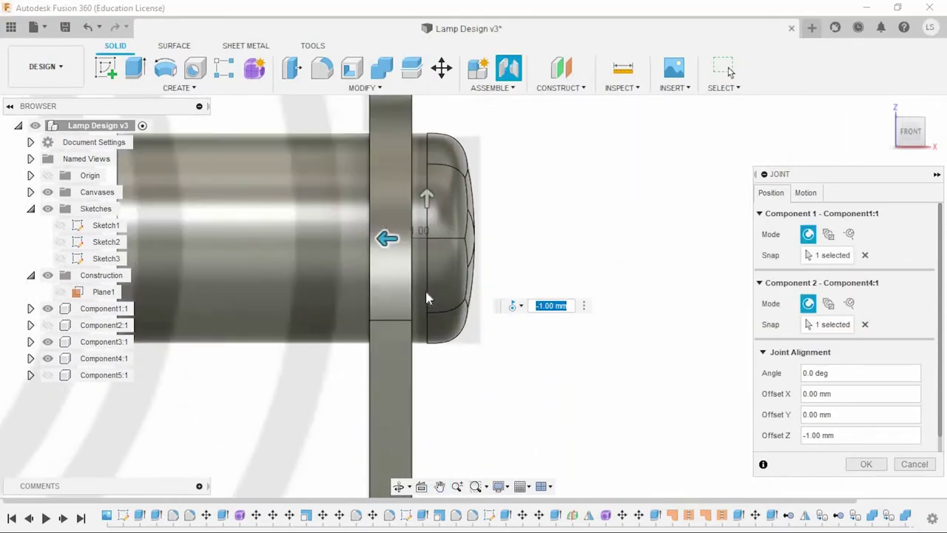
pyautogui.moveTo(402, 237); pyautogui.dragTo(437, 236)
pyautogui.scroll(-5, 560, 328)
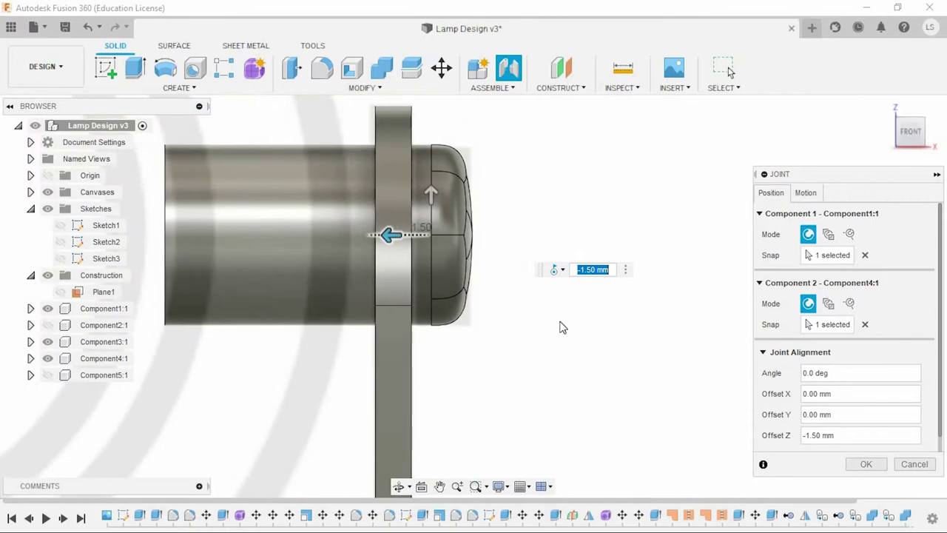
pyautogui.click(867, 464)
pyautogui.keyDown('shift'); pyautogui.moveTo(590, 360); pyautogui.dragTo(522, 315, button='middle'); pyautogui.keyUp('shift')
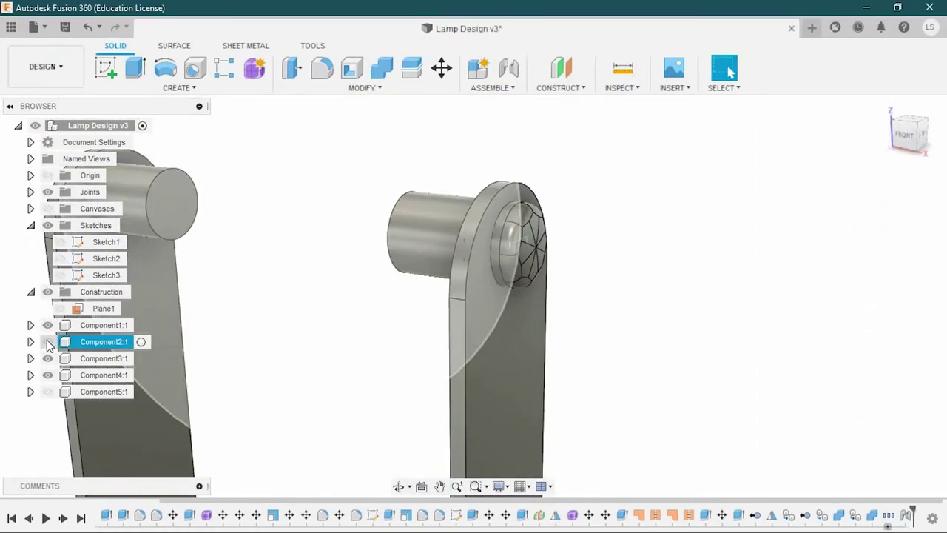
# Start a joint from housing Component2:1's hole to the matching point on Component1:1
pyautogui.click(47, 359)
pyautogui.click(47, 376)
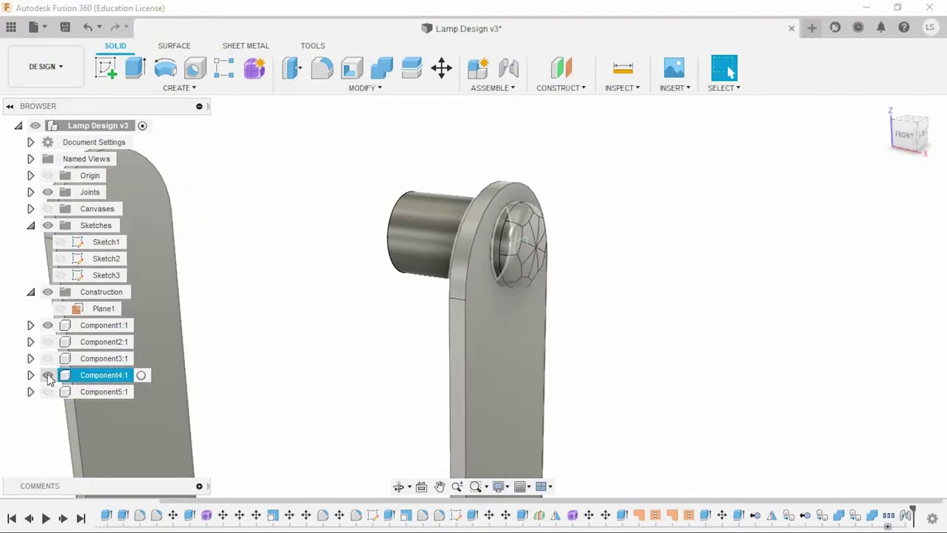
pyautogui.click(47, 358)
pyautogui.click(48, 342)
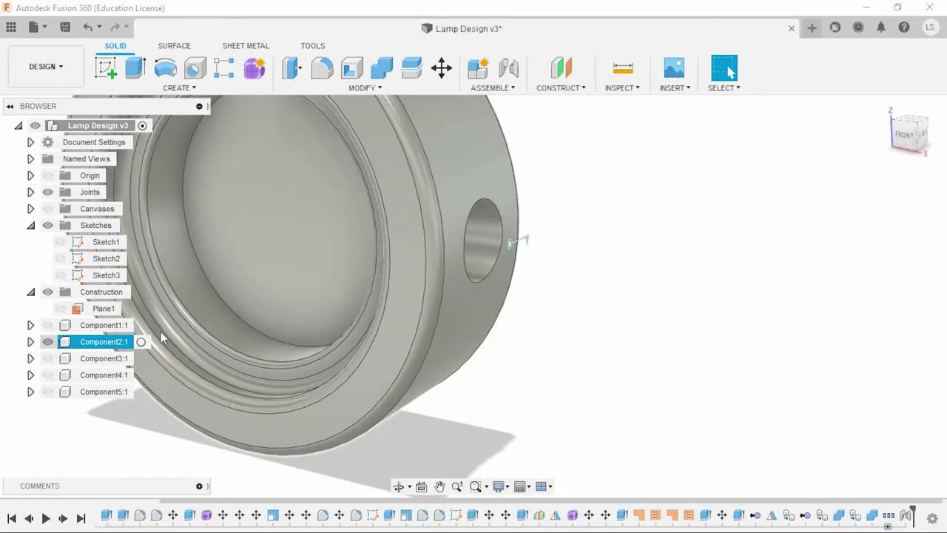
pyautogui.click(521, 78)
pyautogui.scroll(3, 481, 222)
pyautogui.click(461, 213)
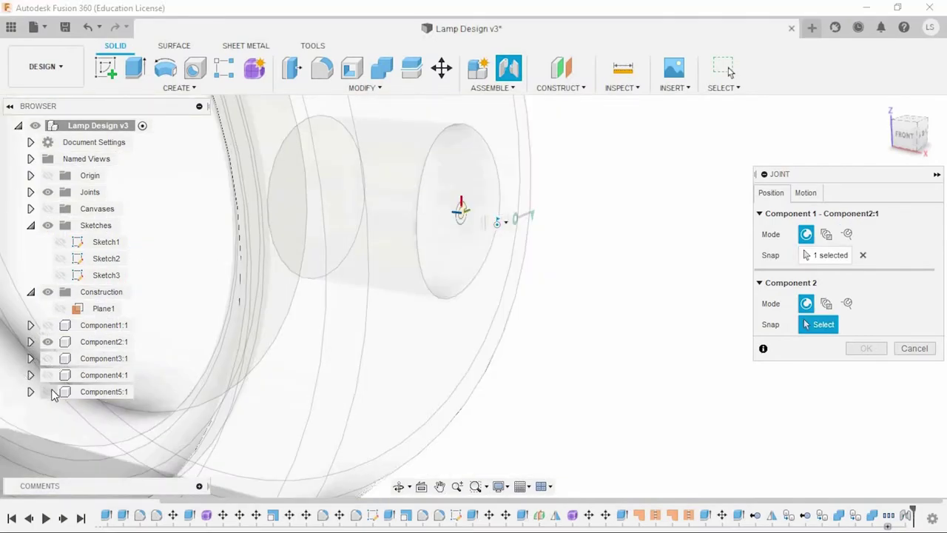
pyautogui.click(48, 325)
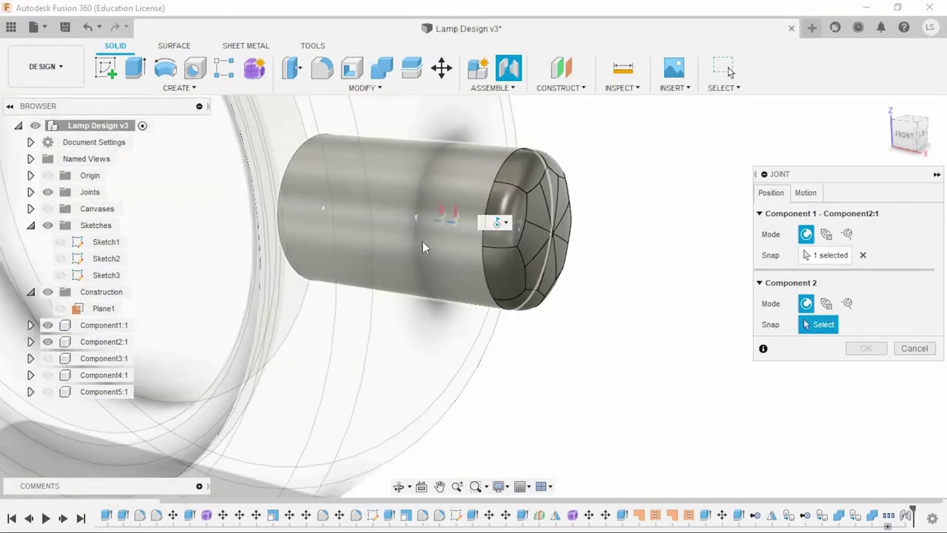
pyautogui.click(416, 222)
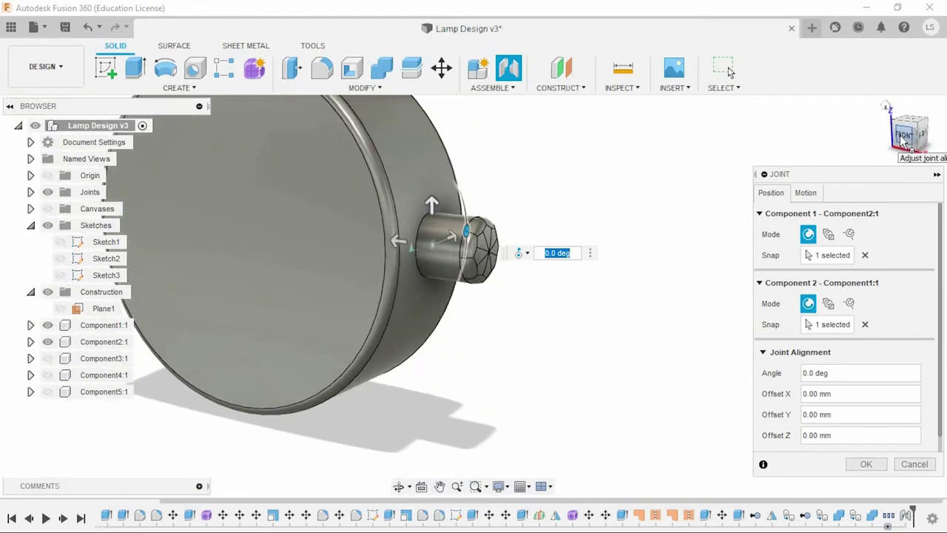
# Offset the joint -4.00 mm in Z from front view and confirm
pyautogui.click(903, 137)
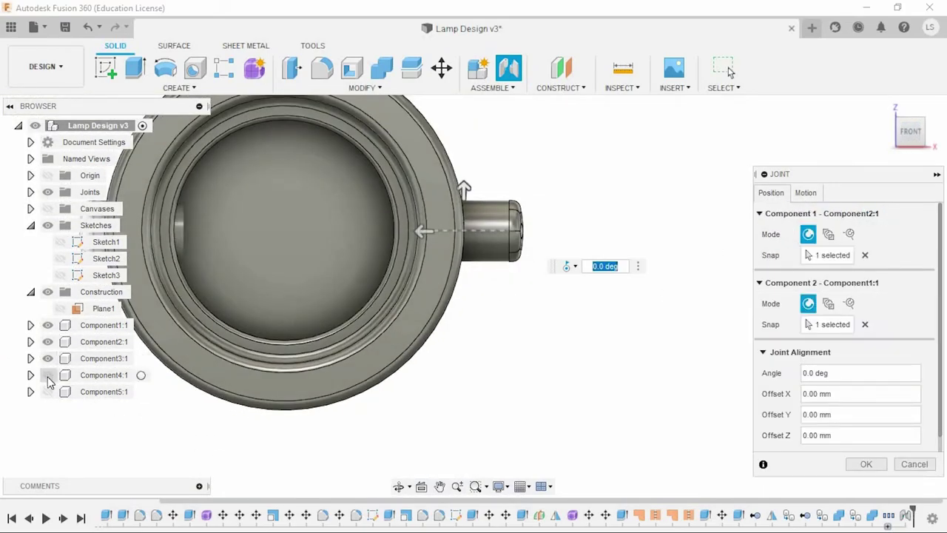
pyautogui.click(47, 375)
pyautogui.click(48, 391)
pyautogui.scroll(5, 463, 231)
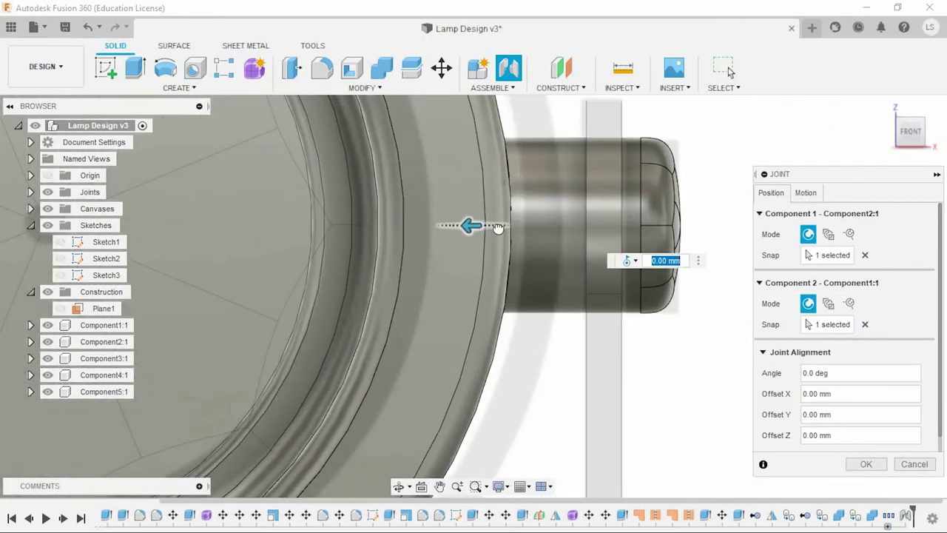
pyautogui.moveTo(499, 228); pyautogui.dragTo(468, 315)
pyautogui.scroll(-5, 522, 257)
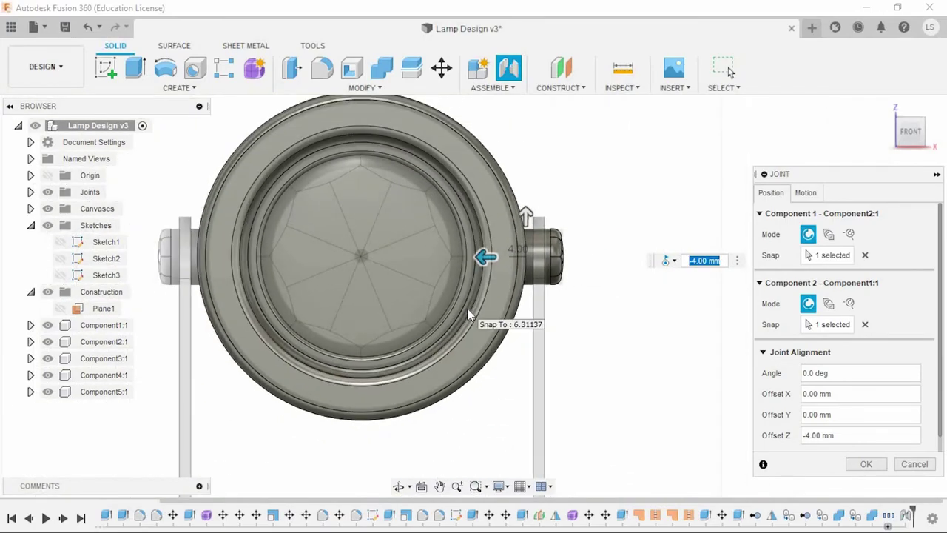
pyautogui.scroll(5, 488, 355)
pyautogui.scroll(-4, 564, 282)
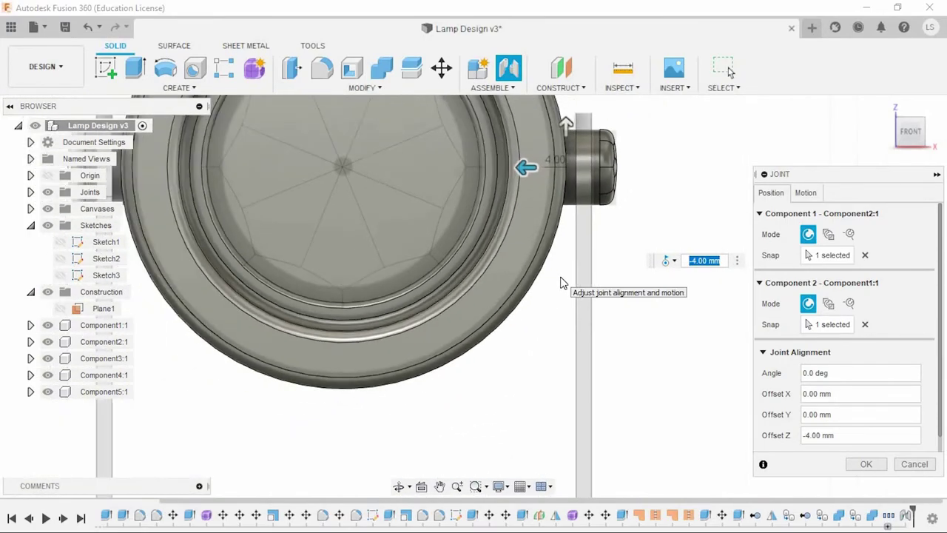
pyautogui.click(877, 468)
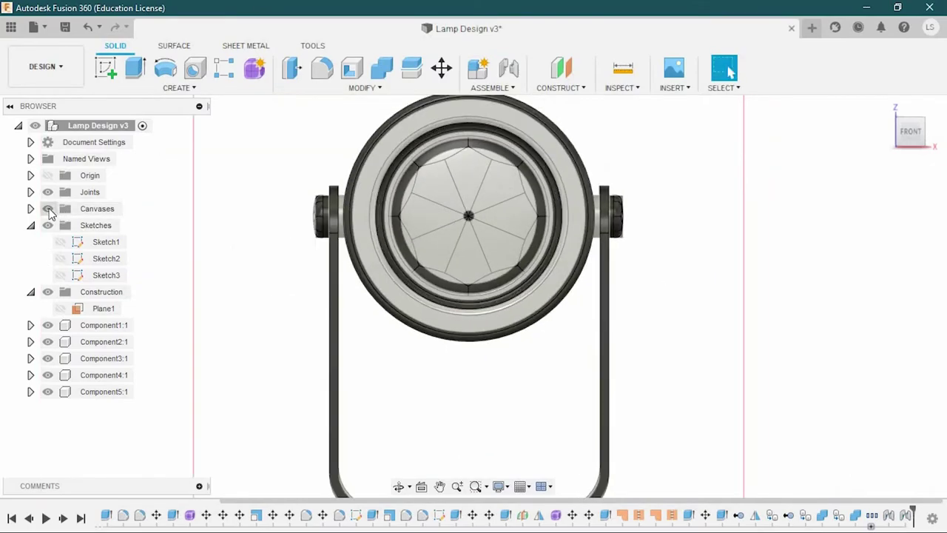
# Drive the Rev2 joint so the lamp head tilts to -25 deg
pyautogui.keyDown('shift'); pyautogui.moveTo(580, 307); pyautogui.dragTo(473, 244, button='middle'); pyautogui.keyUp('shift')
pyautogui.scroll(4, 465, 234)
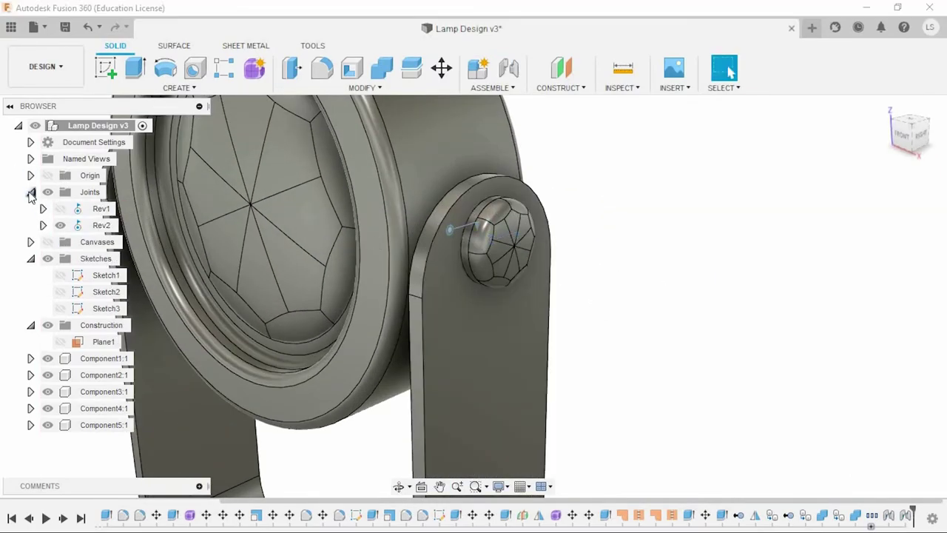
pyautogui.click(30, 194)
pyautogui.click(449, 230)
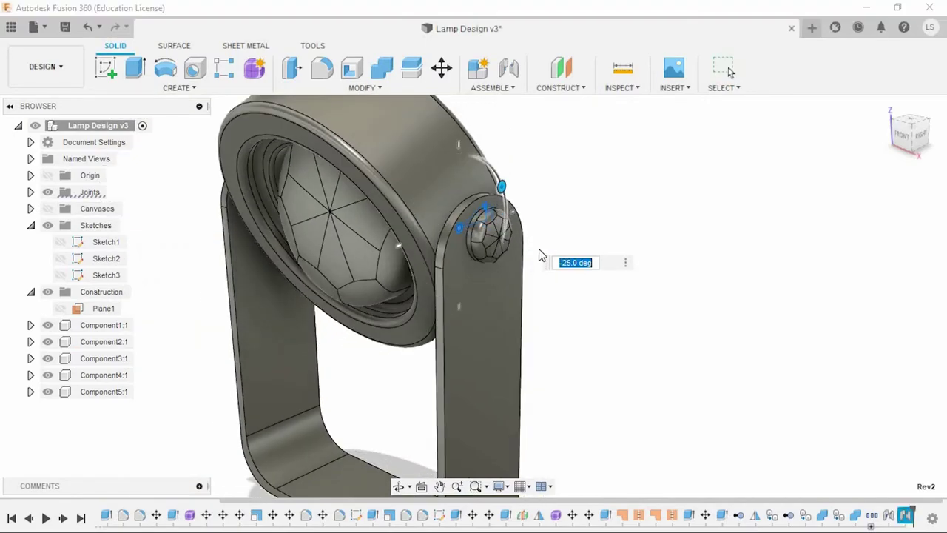
pyautogui.press('Return')
# Lock Component5:1 and Component2:1 together as a rigid group
pyautogui.click(107, 391)
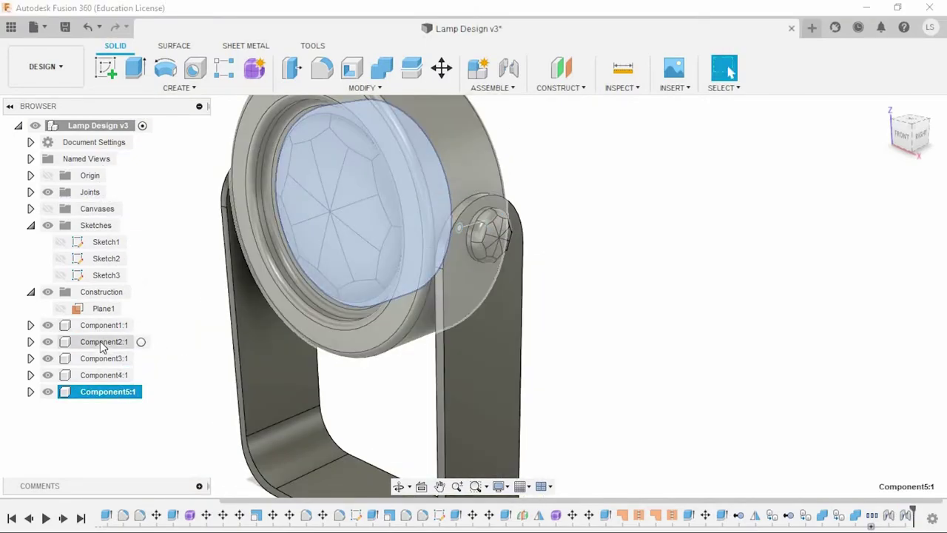
pyautogui.keyDown('ctrl'); pyautogui.click(100, 341); pyautogui.keyUp('ctrl')
pyautogui.rightClick(100, 341)
pyautogui.click(129, 108)
pyautogui.click(865, 239)
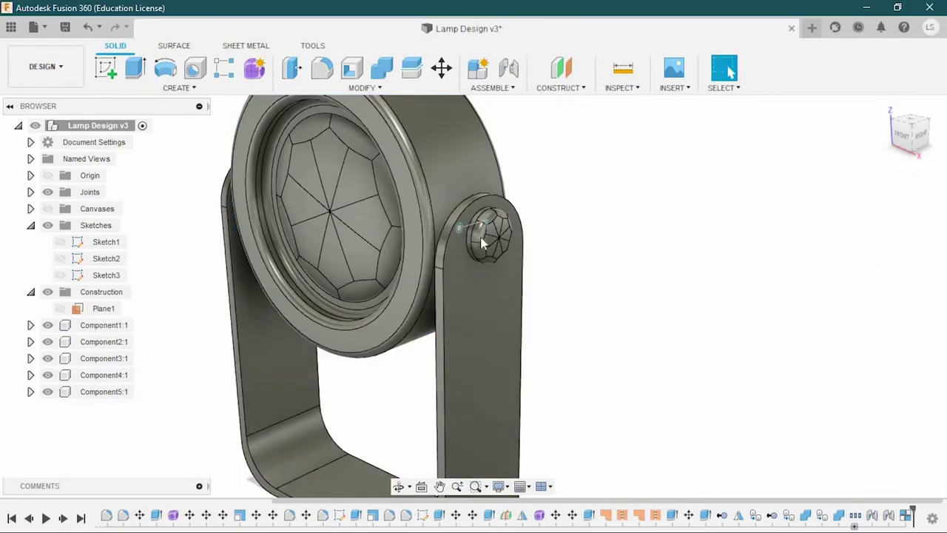
# Test-tilt the lamp head around its joint and view it from the front
pyautogui.click(481, 242)
pyautogui.moveTo(497, 256); pyautogui.dragTo(545, 232)
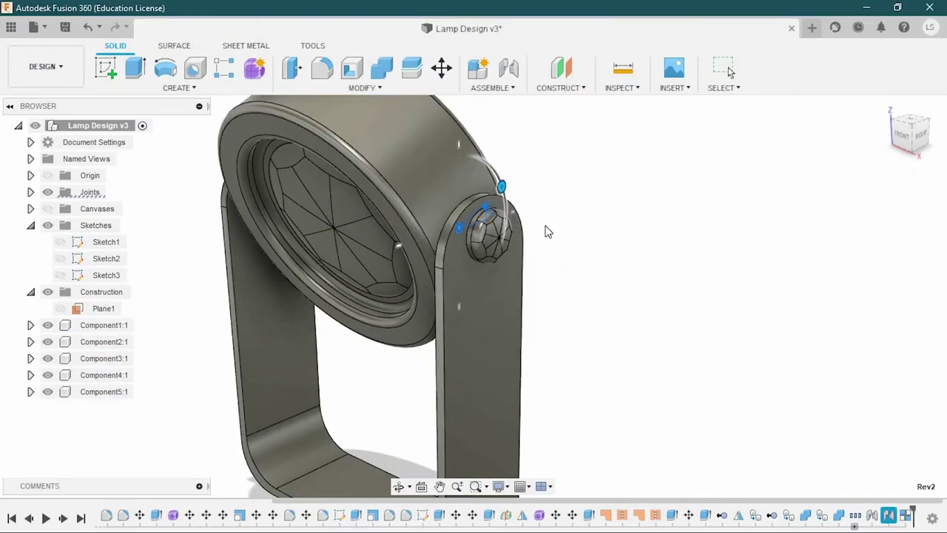
pyautogui.keyDown('shift'); pyautogui.moveTo(545, 231); pyautogui.dragTo(631, 253, button='middle'); pyautogui.keyUp('shift')
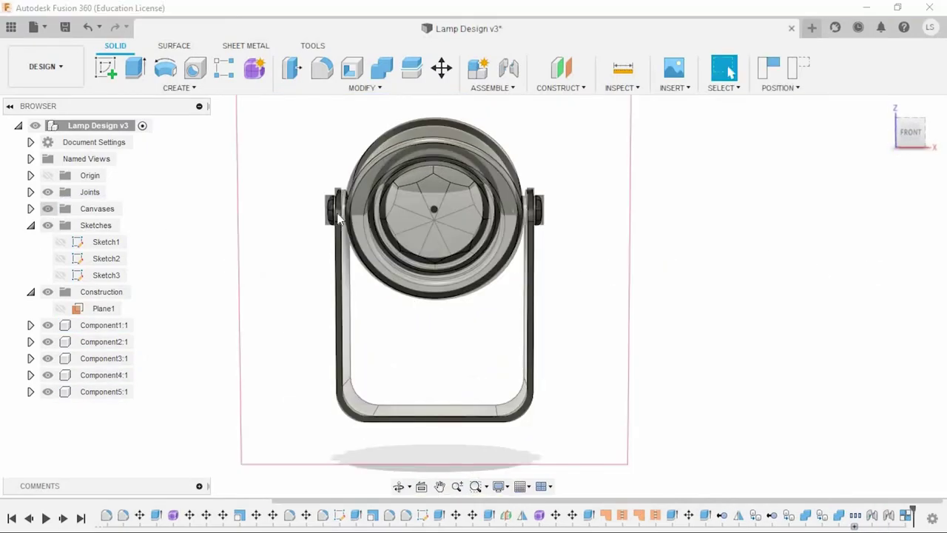
pyautogui.scroll(3, 537, 208)
pyautogui.scroll(3, 495, 226)
# Make Plane1 visible and view the whole lamp from above-right
pyautogui.moveTo(495, 227)
pyautogui.keyDown('shift'); pyautogui.mouseDown(button='middle')
pyautogui.moveTo(635, 279)
pyautogui.moveTo(292, 334)
pyautogui.mouseUp(button='middle'); pyautogui.keyUp('shift')
pyautogui.click(60, 309)
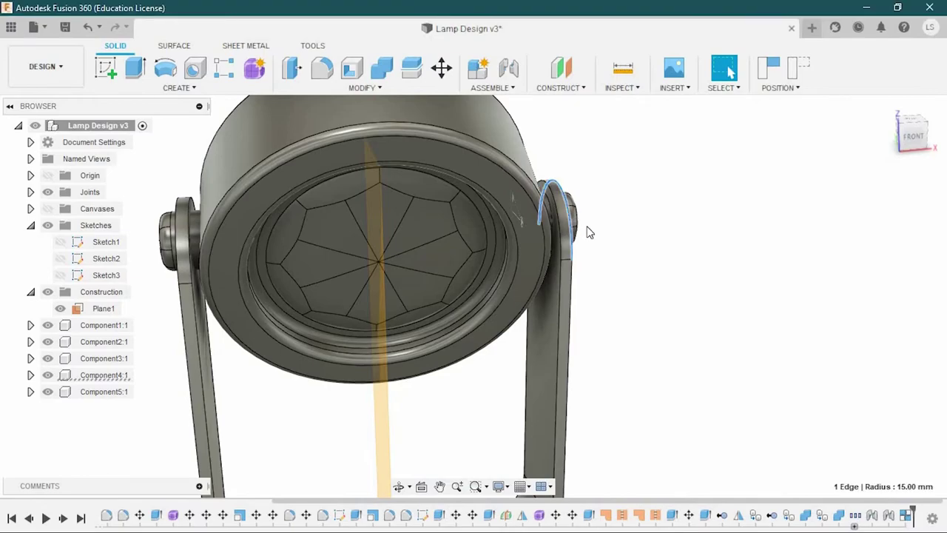
pyautogui.scroll(-3, 589, 232)
pyautogui.keyDown('shift'); pyautogui.moveTo(590, 232); pyautogui.dragTo(577, 241, button='middle'); pyautogui.keyUp('shift')
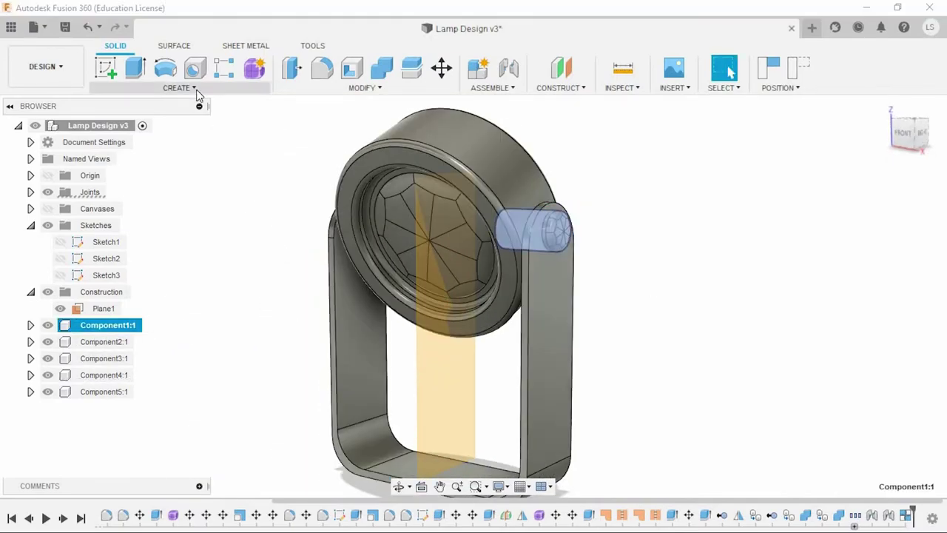
# Mirror Component1:1 across Plane1 with Capture Position, creating Component1(Mirror):1
pyautogui.click(178, 88)
pyautogui.click(133, 410)
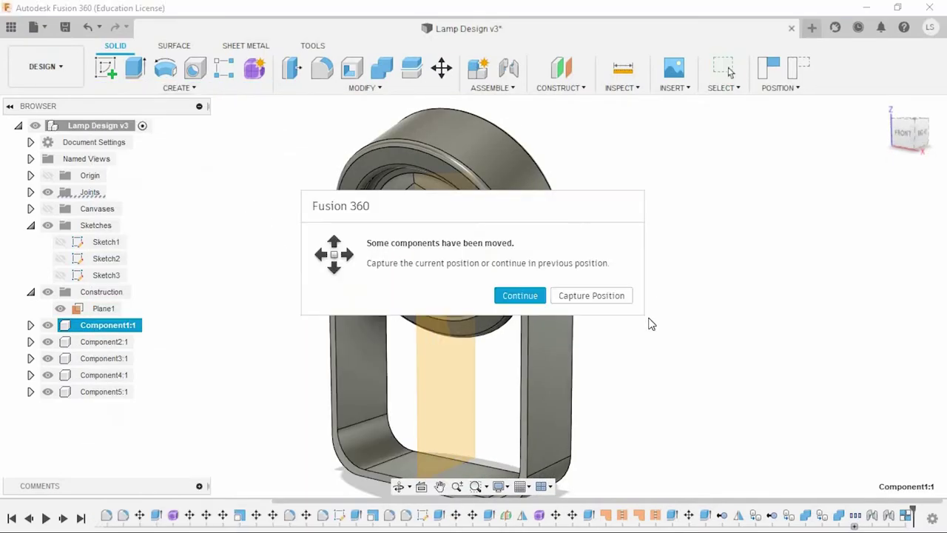
pyautogui.click(589, 295)
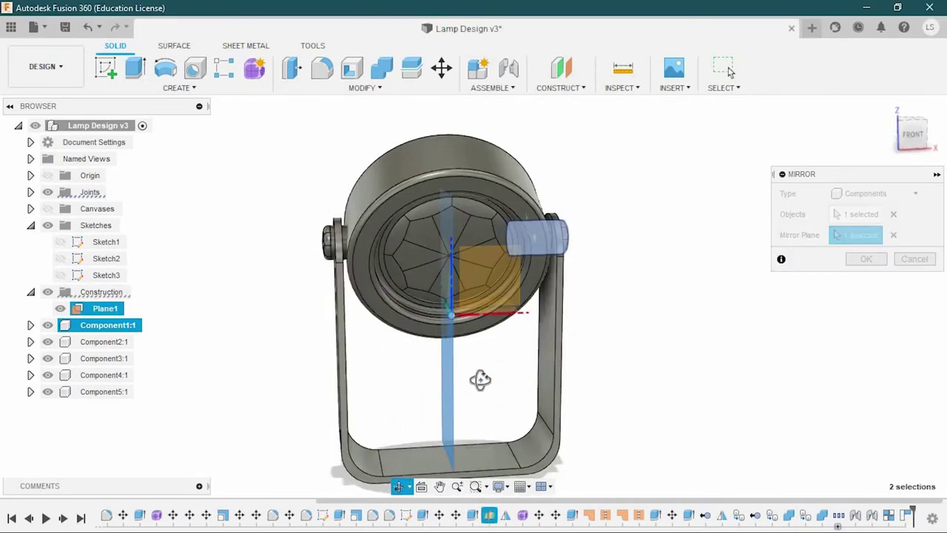
pyautogui.click(482, 381)
pyautogui.click(864, 259)
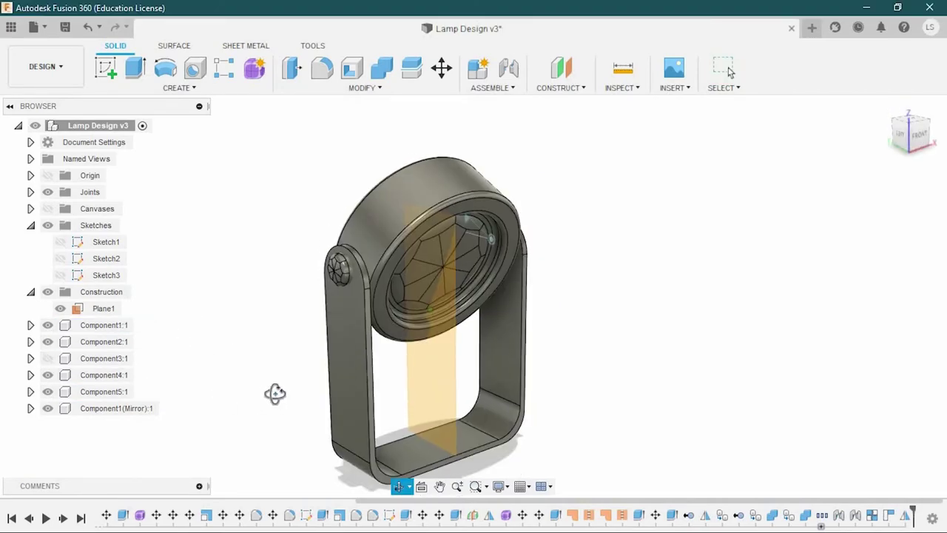
# Remove Component3:1 from the design and hide Plane1
pyautogui.rightClick(90, 358)
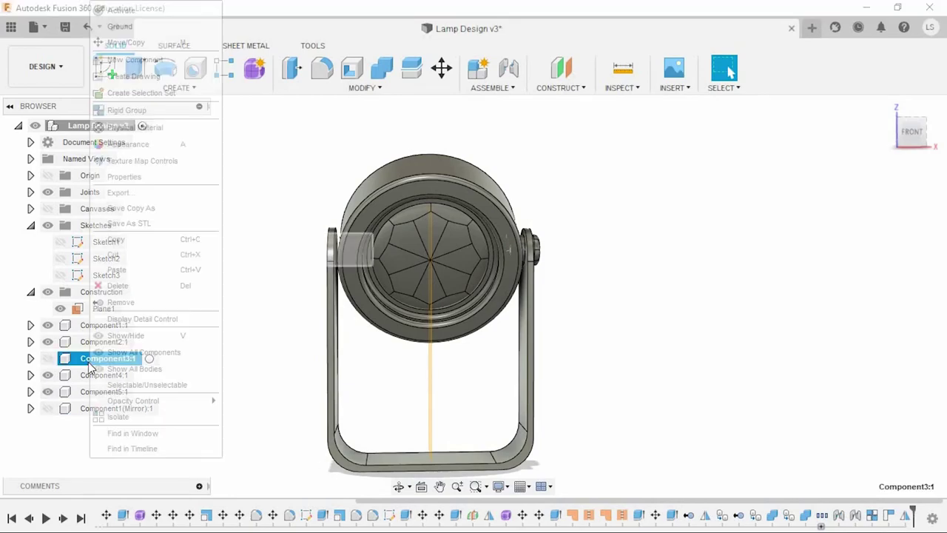
pyautogui.click(118, 301)
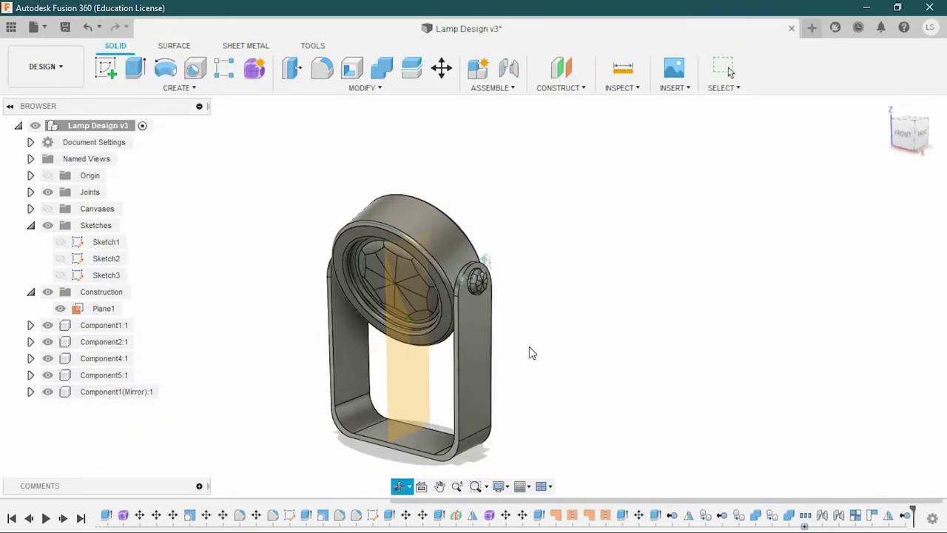
pyautogui.click(59, 308)
pyautogui.click(30, 292)
pyautogui.click(30, 225)
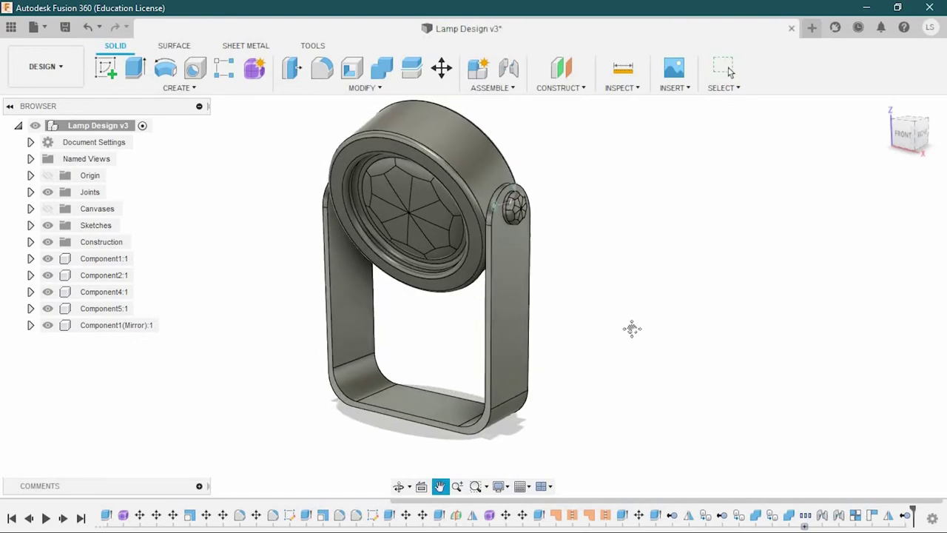
# Fillet the stand's 24 edges with a 0.5 mm radius
pyautogui.keyDown('shift'); pyautogui.moveTo(624, 329); pyautogui.dragTo(628, 345, button='middle'); pyautogui.keyUp('shift')
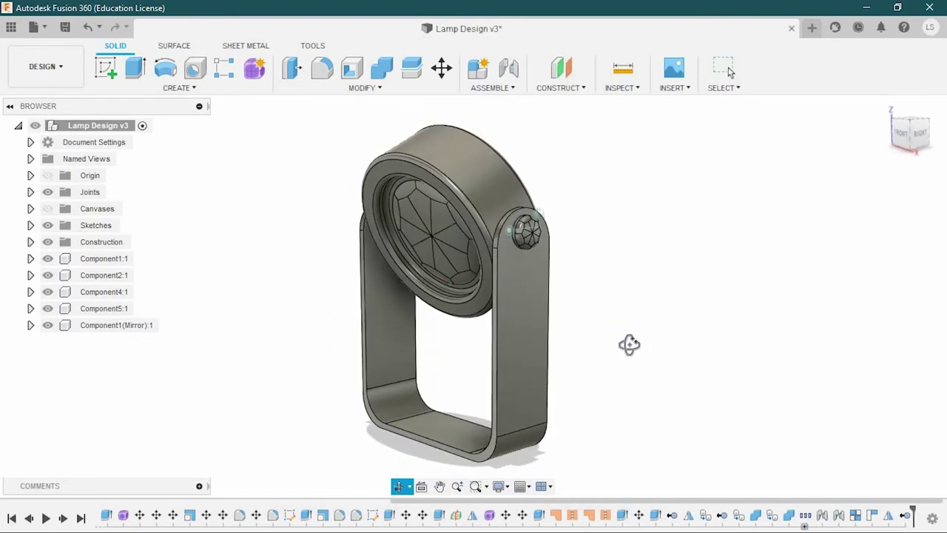
pyautogui.scroll(3, 478, 419)
pyautogui.scroll(3, 478, 418)
pyautogui.click(432, 397)
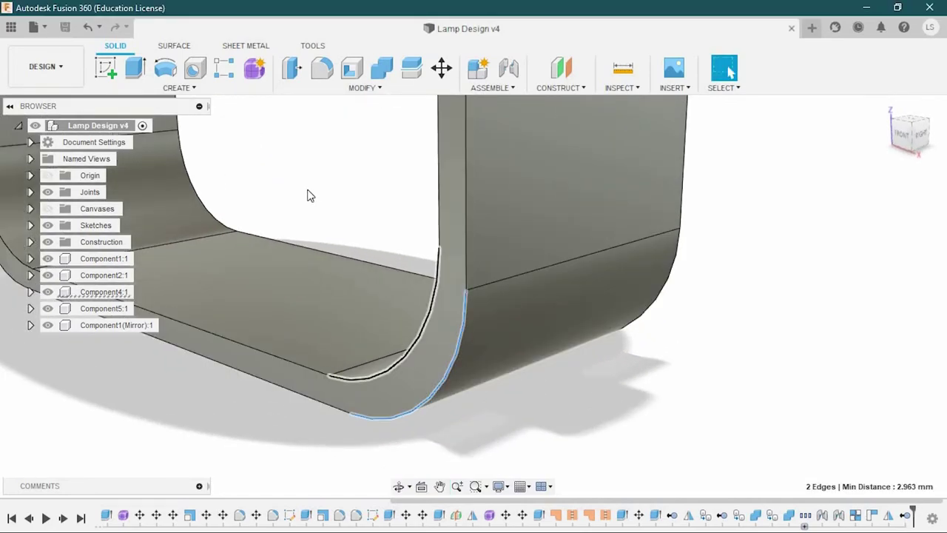
pyautogui.press('f')
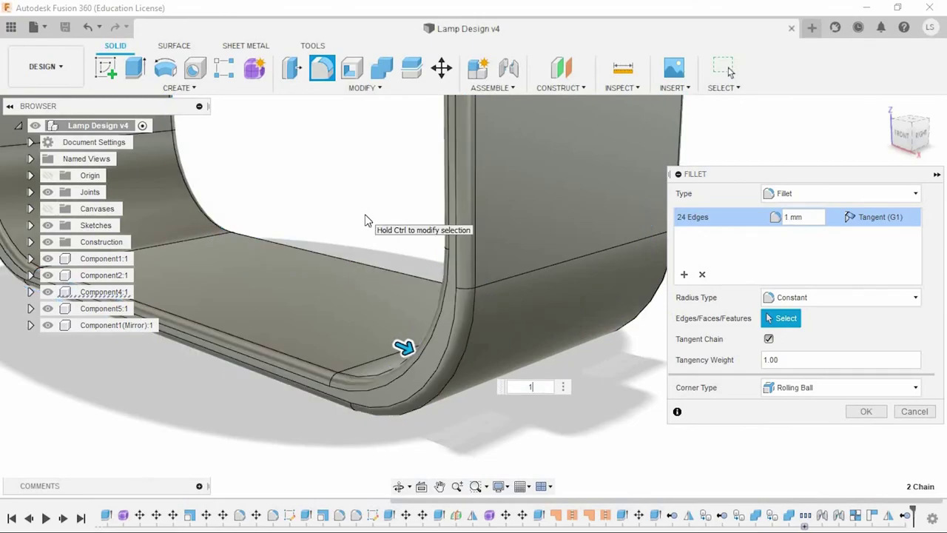
pyautogui.write('.5')
pyautogui.scroll(-3, 390, 262)
pyautogui.scroll(-3, 390, 262)
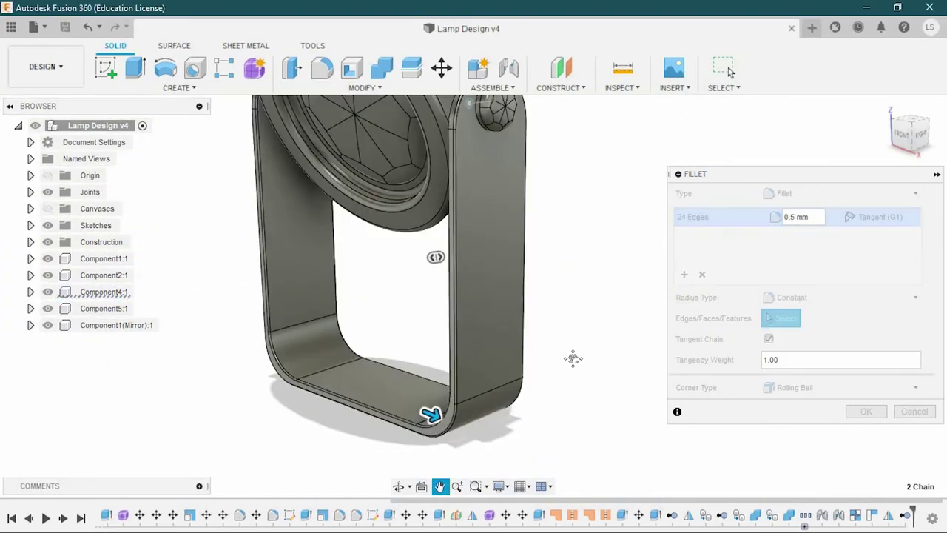
pyautogui.click(866, 412)
pyautogui.moveTo(626, 321)
pyautogui.keyDown('shift'); pyautogui.mouseDown(button='middle')
pyautogui.moveTo(620, 341)
pyautogui.moveTo(674, 297)
pyautogui.mouseUp(button='middle'); pyautogui.keyUp('shift')
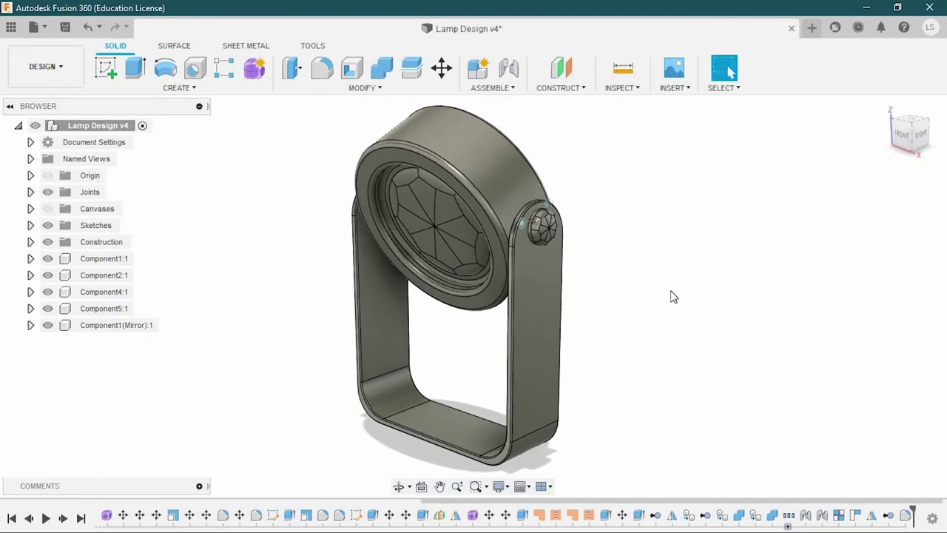